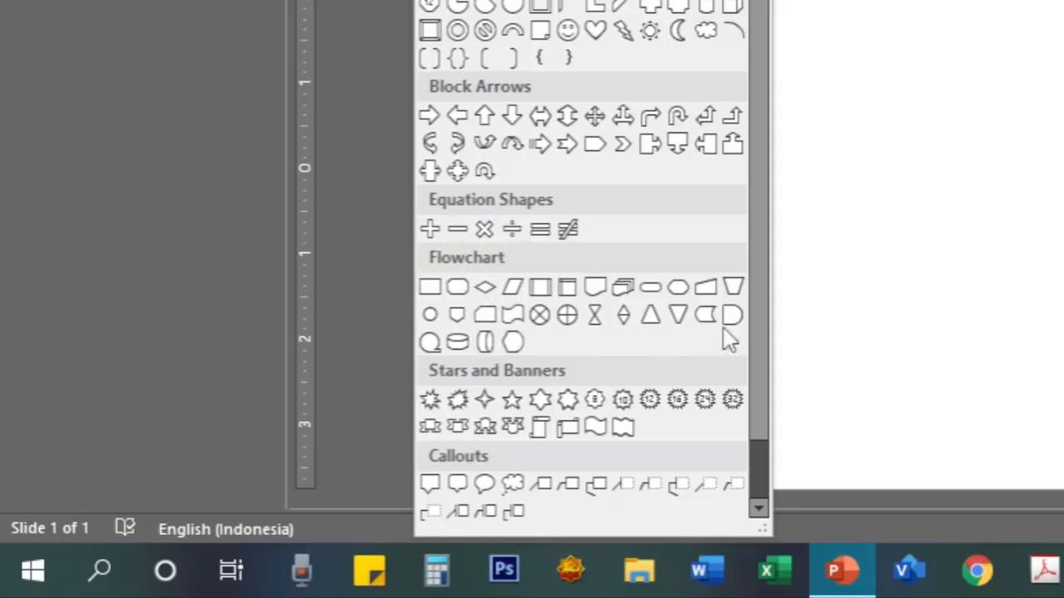
Draw a horizontal line about 3.1 inches long in the slide's upper-left area using the Line shape.
scroll(759, 399, "down", 2)
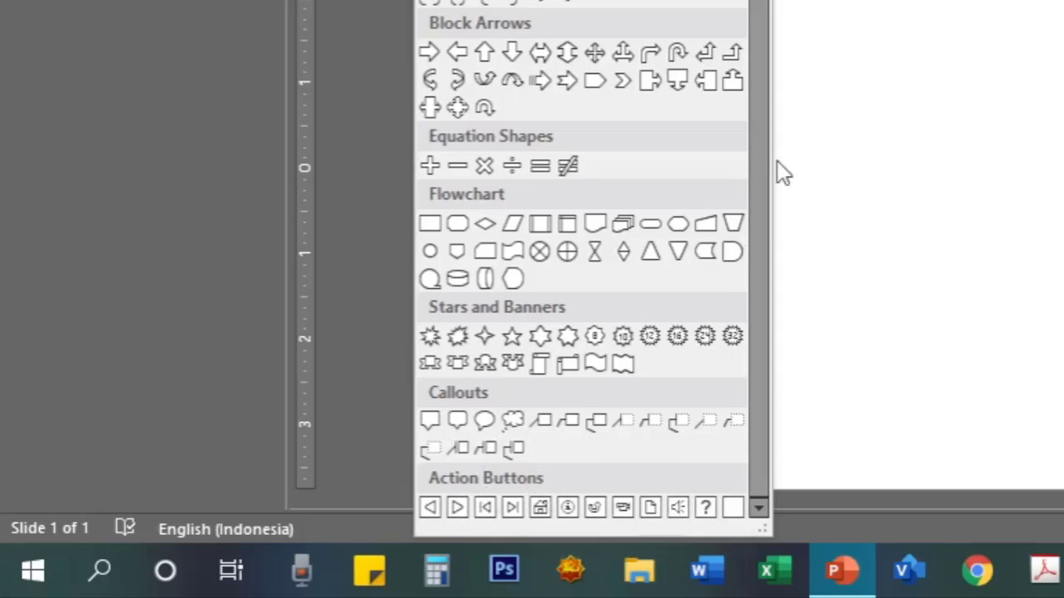
scroll(757, 33, "up", 2)
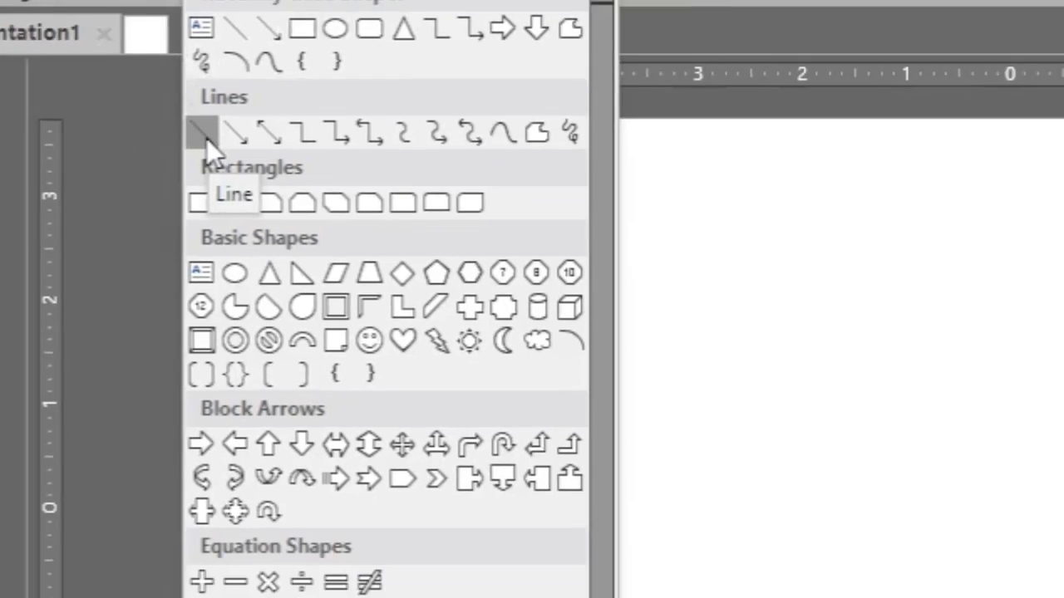
left_click(353, 194)
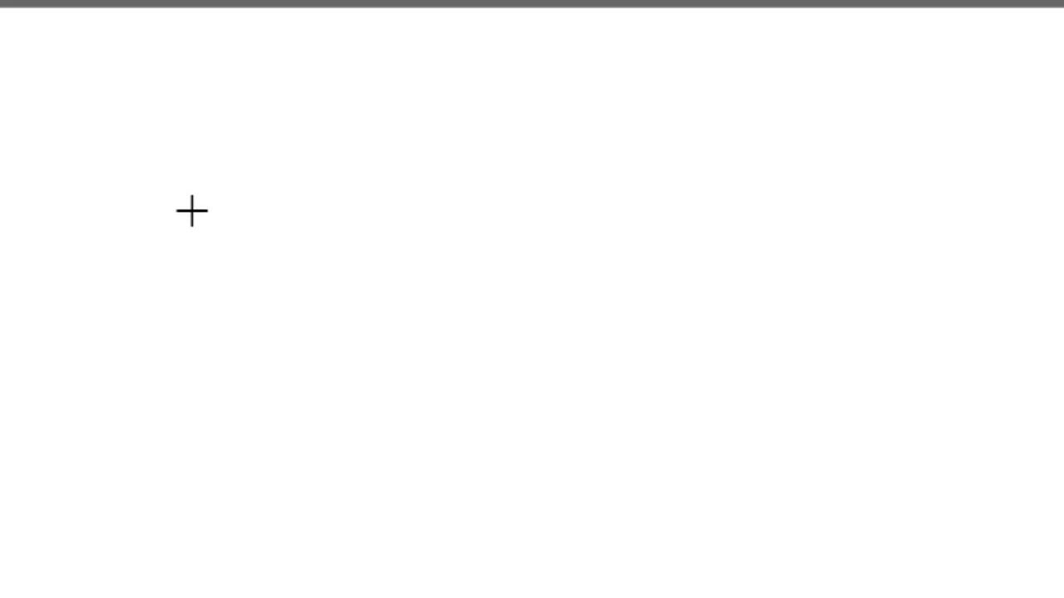
mouse_move(153, 156)
left_mouse_down()
mouse_move(290, 277)
mouse_move(142, 153)
left_mouse_up()
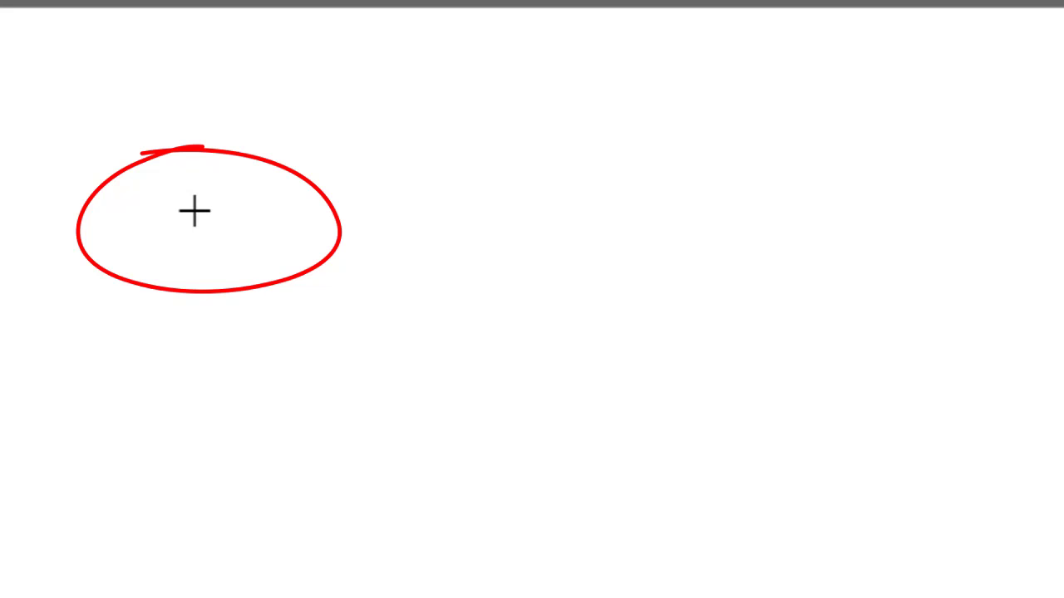
left_click_drag(235, 212, 446, 212)
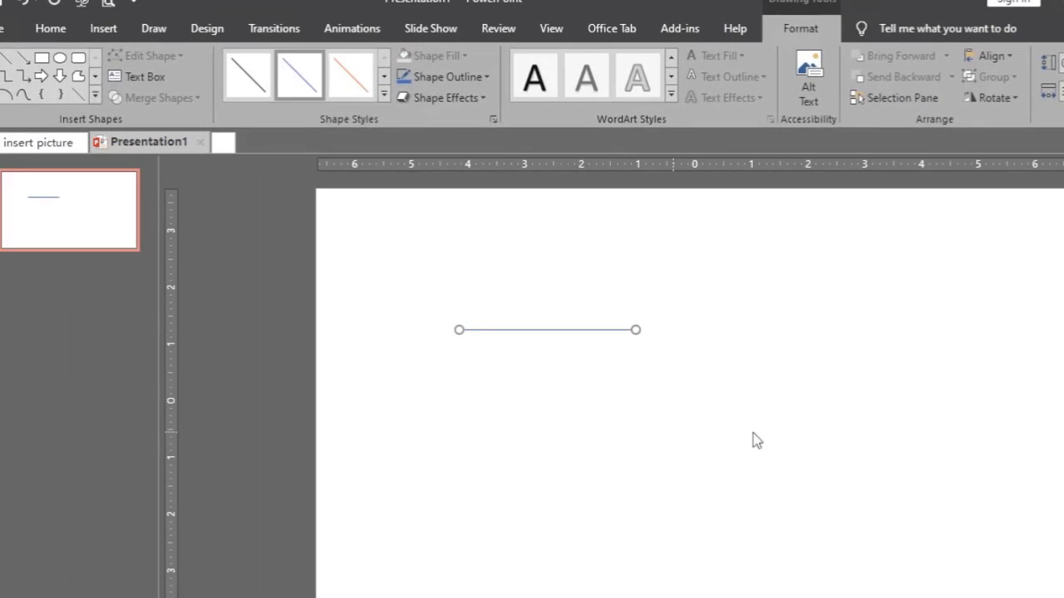
Move the line about 0.5 inch up and slightly to the left on the slide, leaving it deselected.
left_click(519, 330)
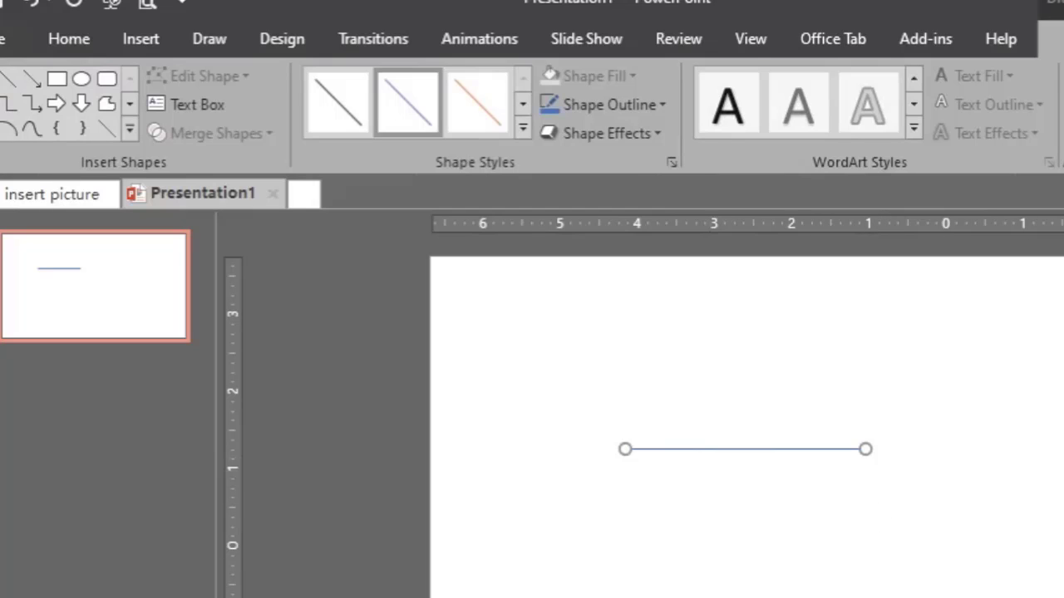
scroll(679, 427, "up", 2, "ctrl")
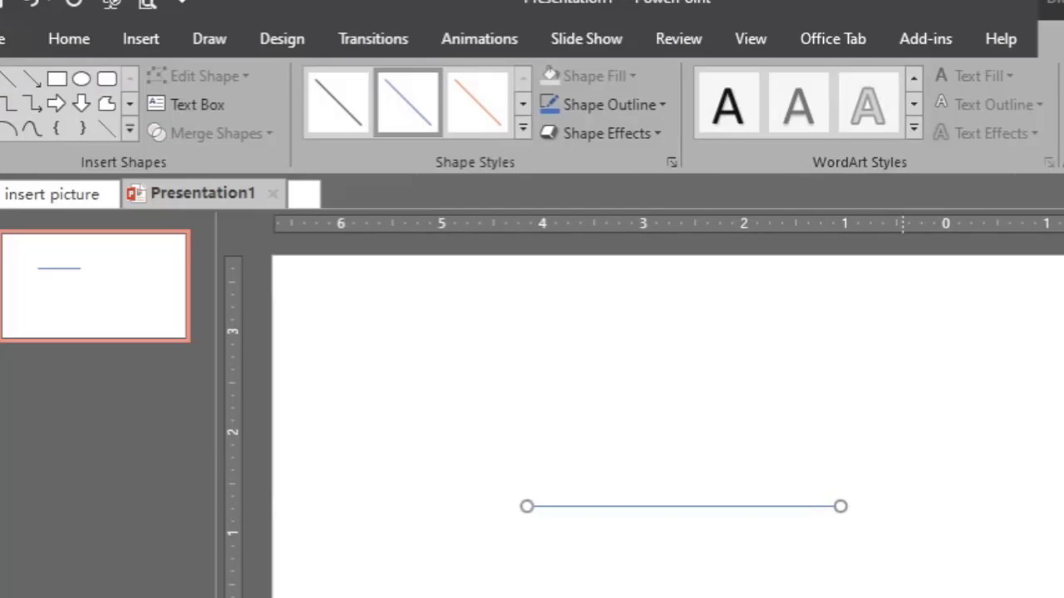
left_click_drag(703, 506, 685, 458)
left_click(703, 491)
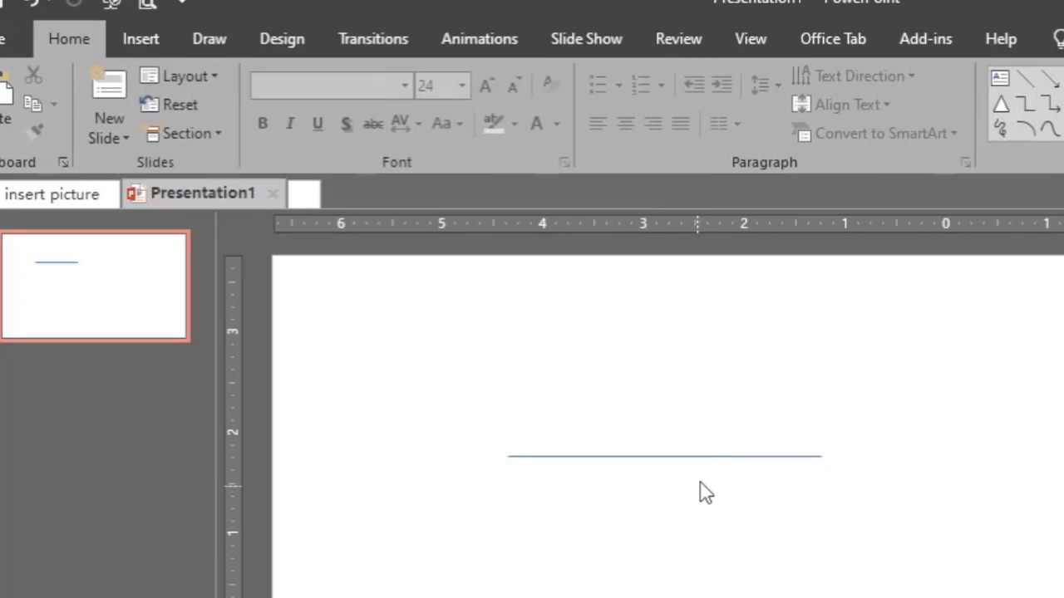
Select the horizontal line and set its outline color to black.
left_click(704, 456)
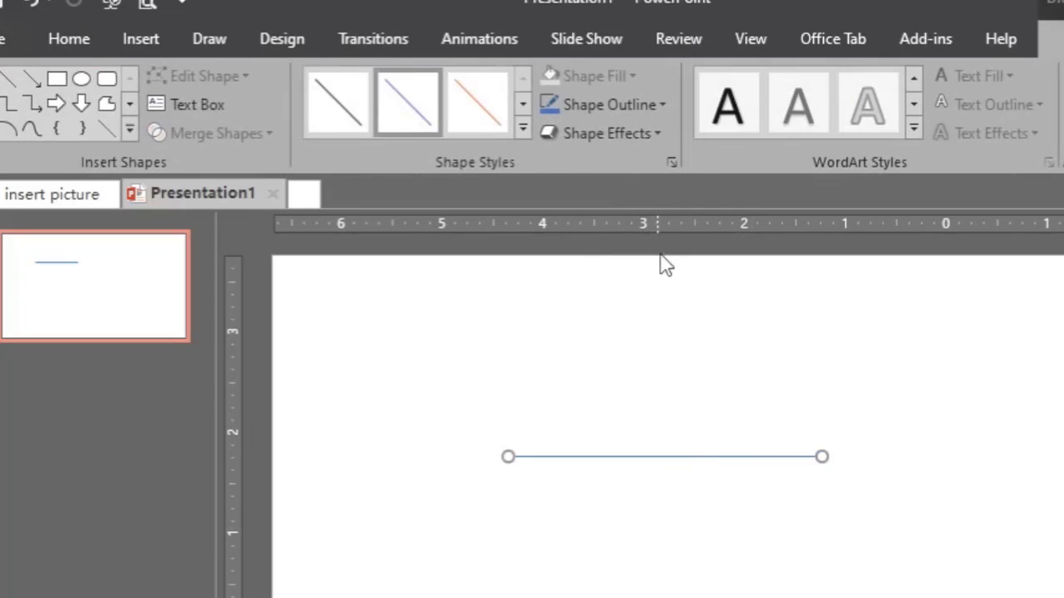
left_click(706, 573)
left_click(764, 456)
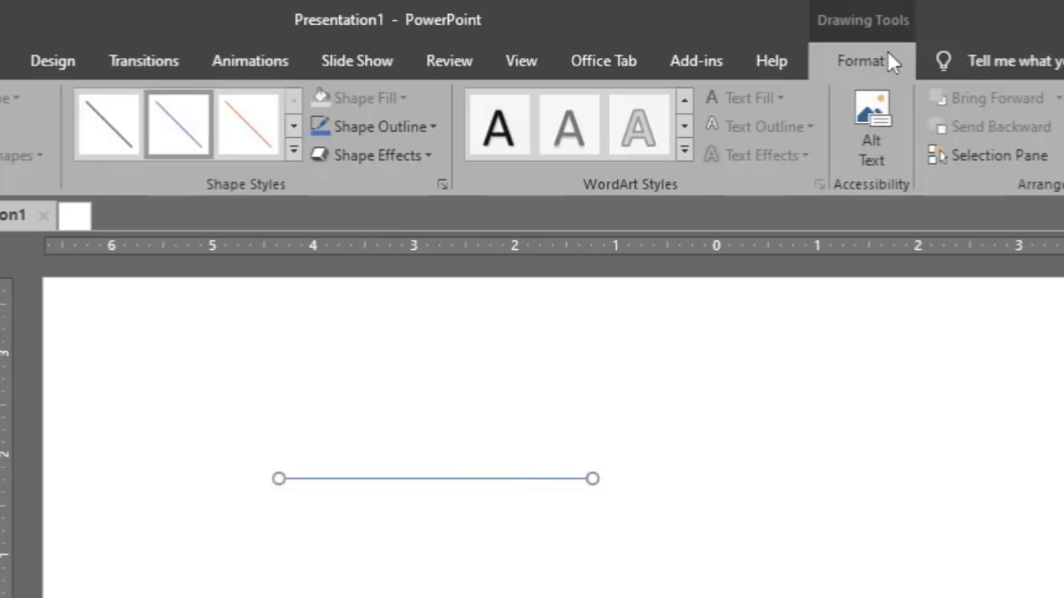
left_click(795, 554)
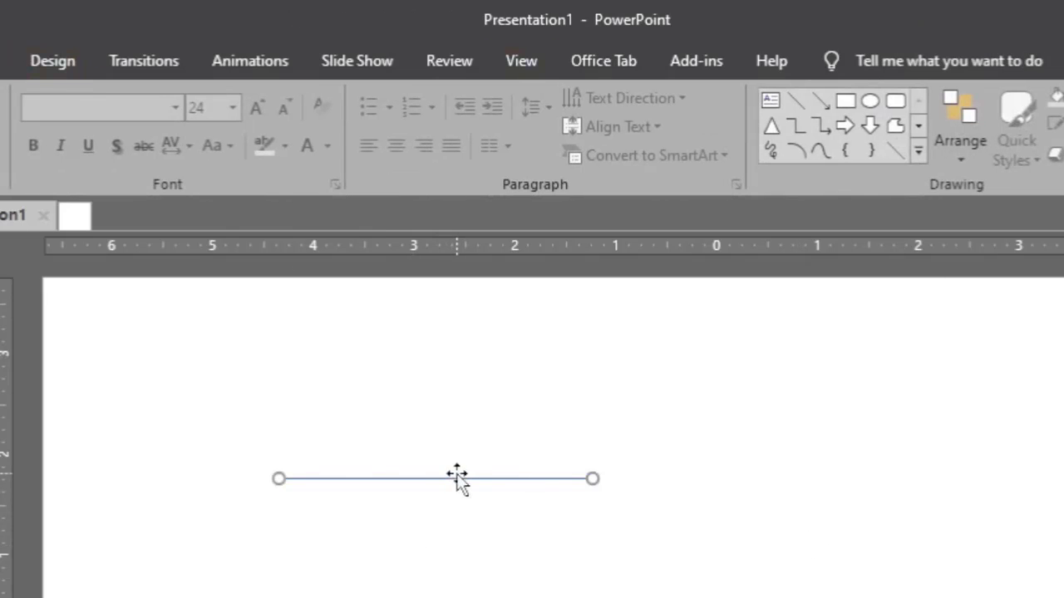
left_click(861, 61)
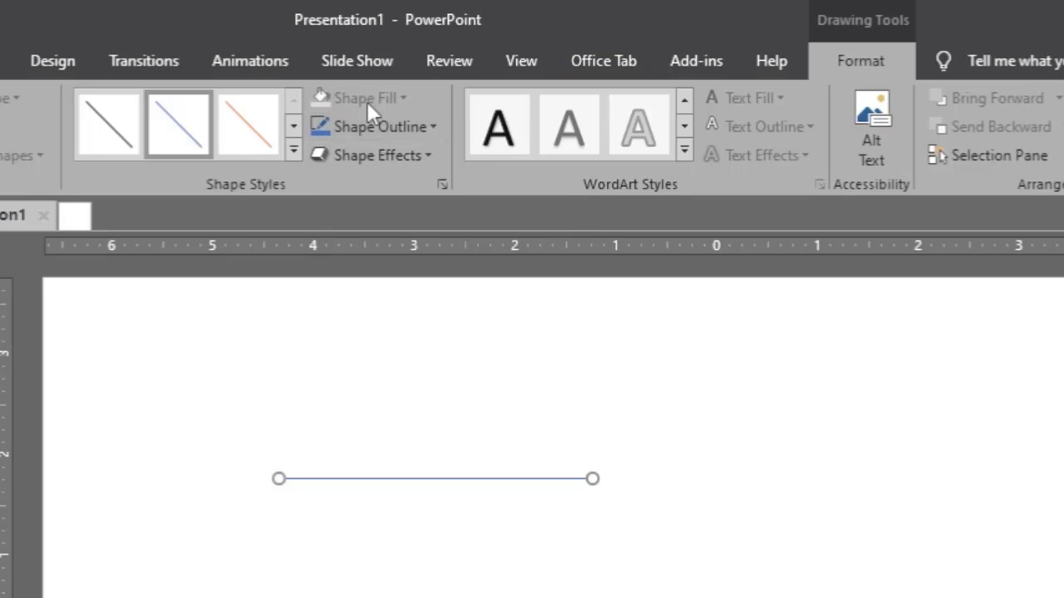
left_click(433, 128)
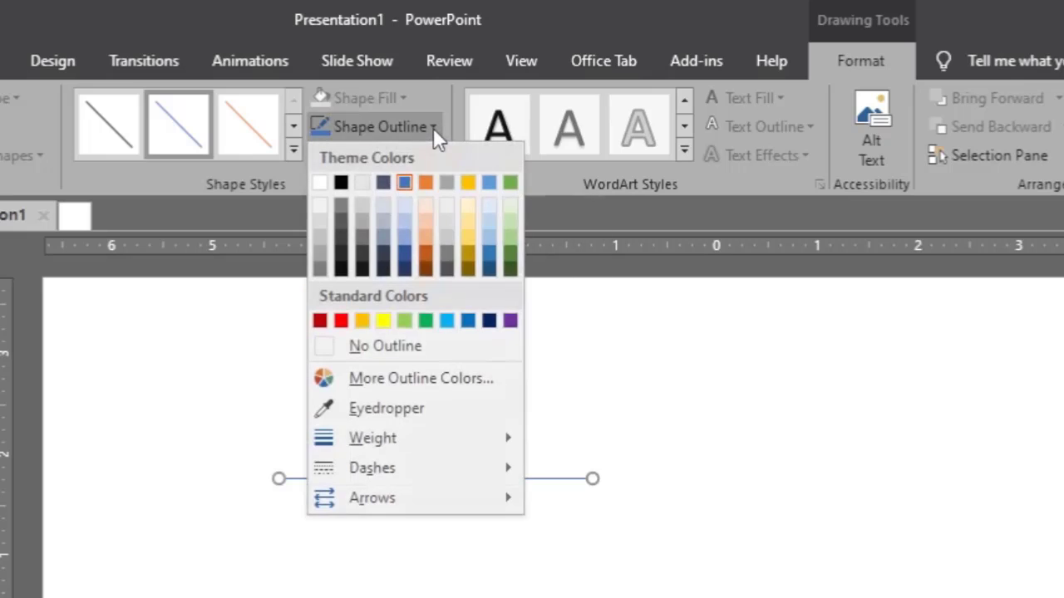
left_click(342, 182)
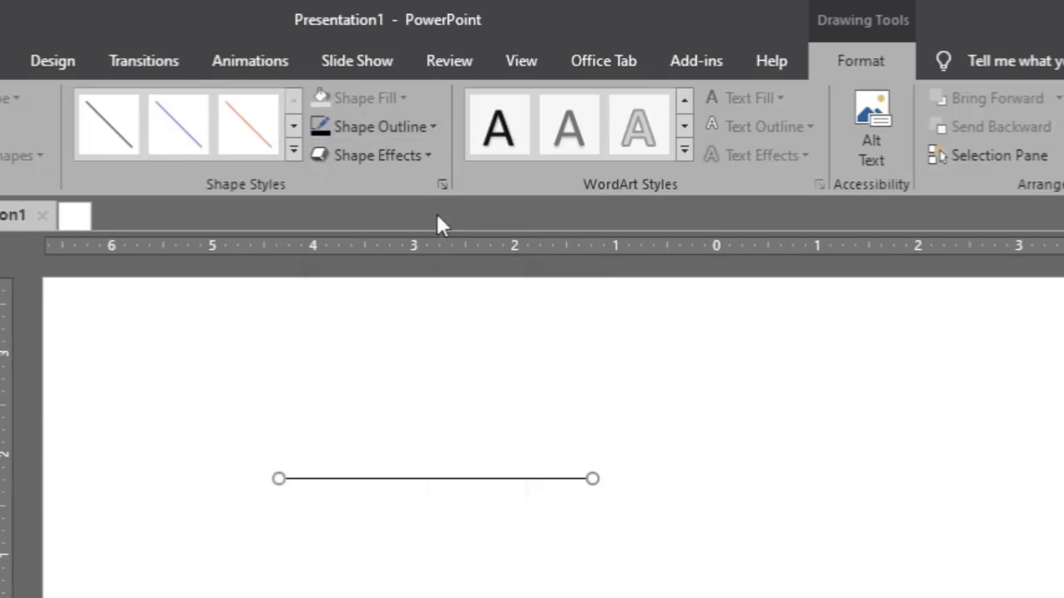
Set the black line's outline weight to 3 pt.
left_click(423, 128)
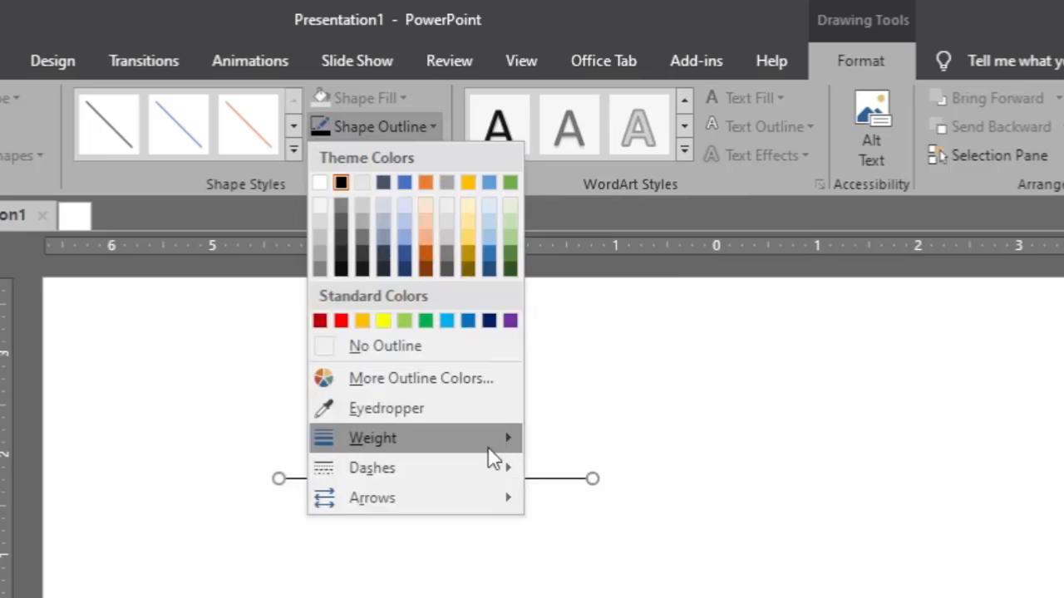
mouse_move(489, 449)
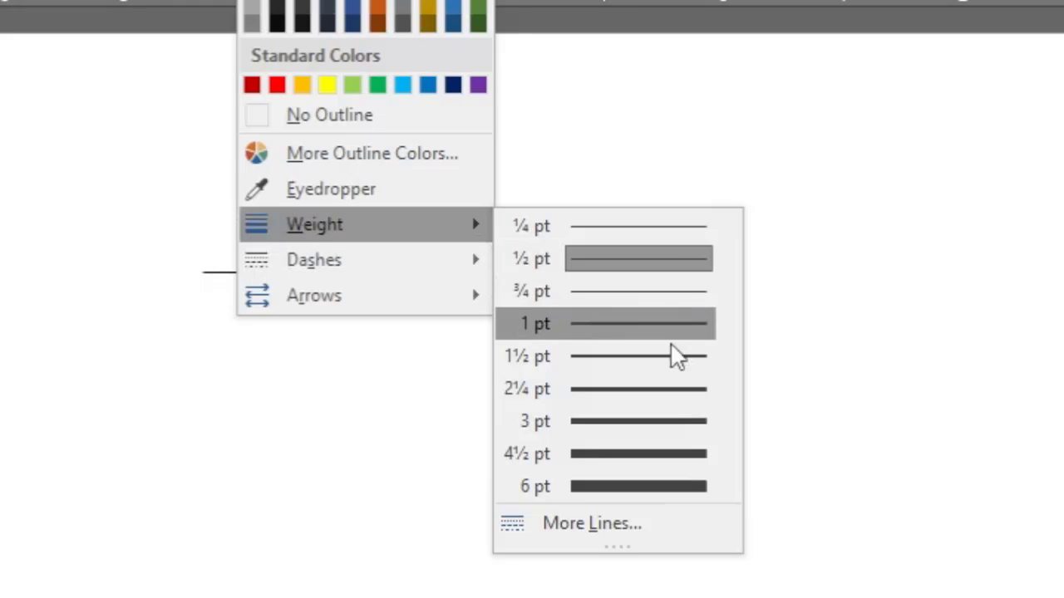
left_click(672, 424)
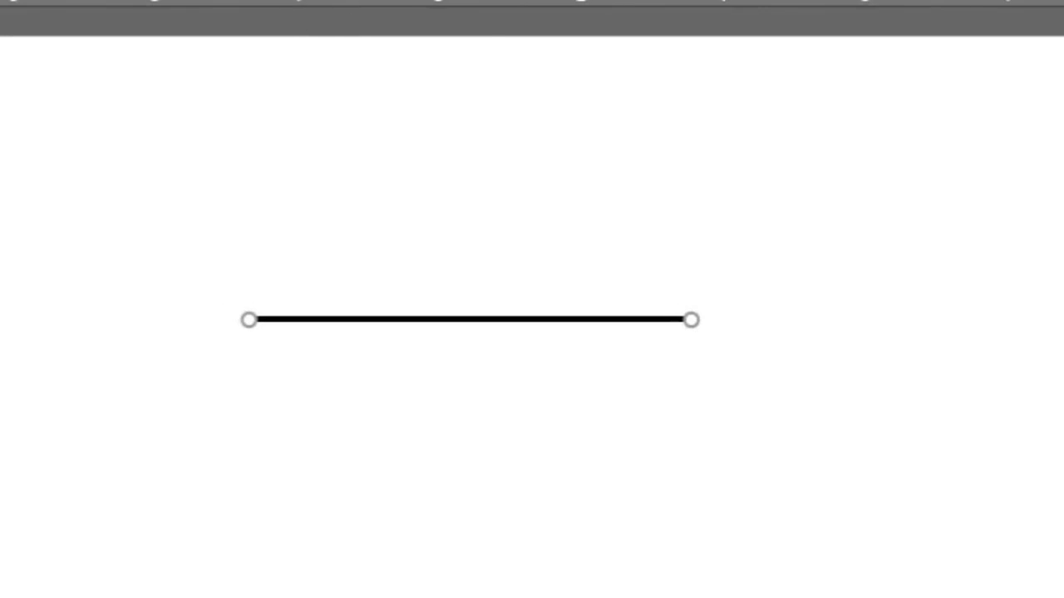
Set the line's weight to ½ pt and move it about 0.6 inch higher on the slide.
left_click(275, 1)
mouse_move(424, 248)
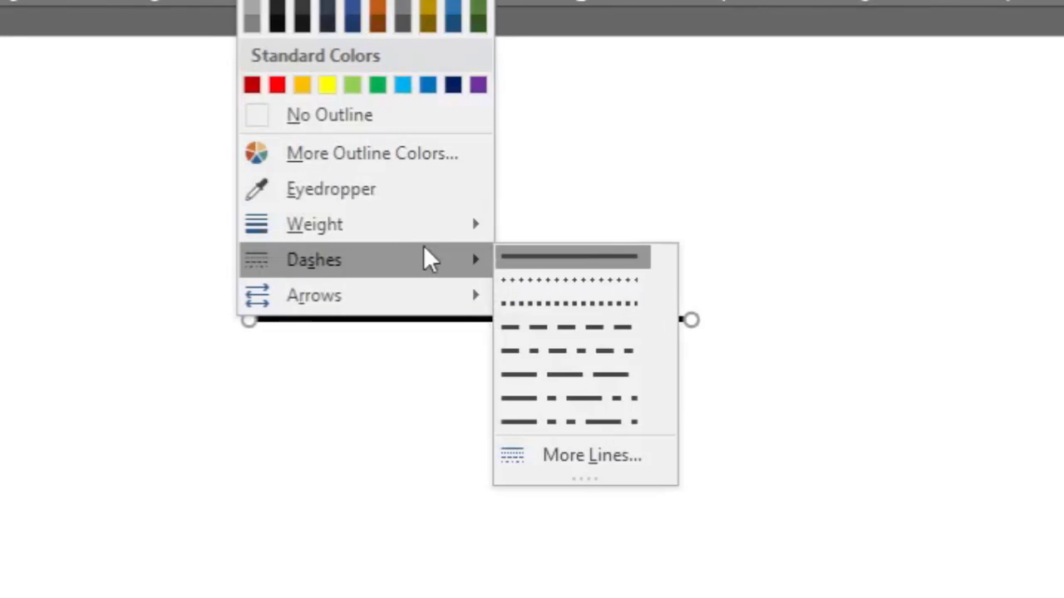
mouse_move(423, 229)
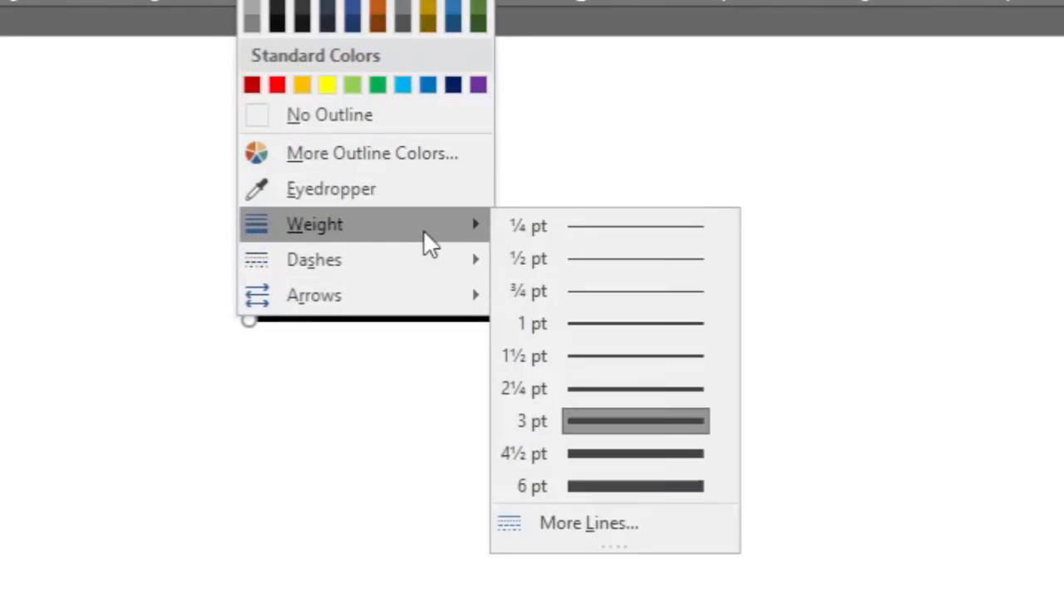
left_click(590, 261)
left_click_drag(570, 318, 585, 236)
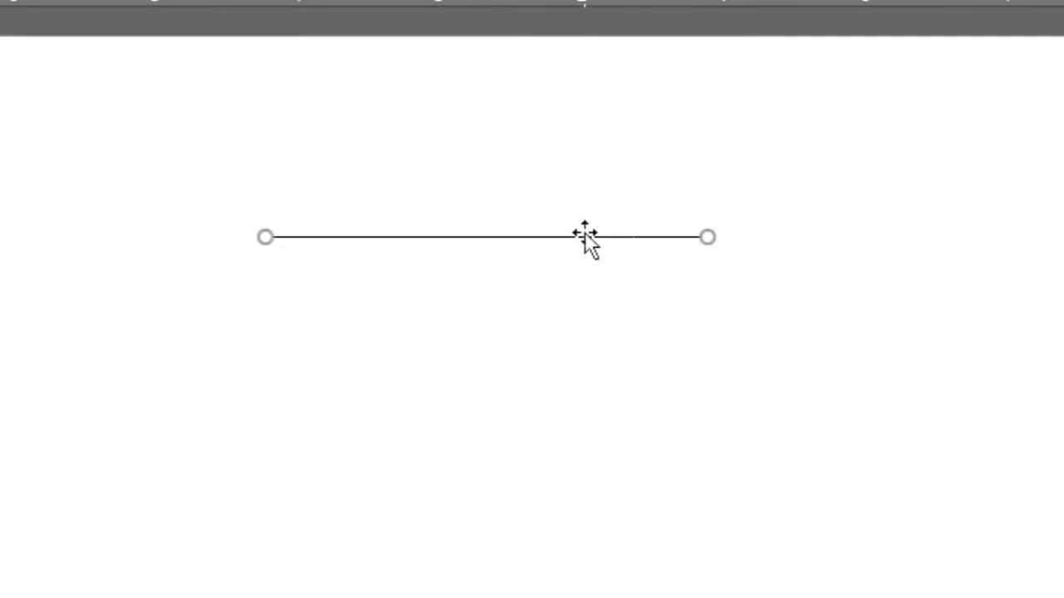
Set the line's outline weight to 4½ pt and keep the line selected.
left_click(332, 2)
mouse_move(423, 226)
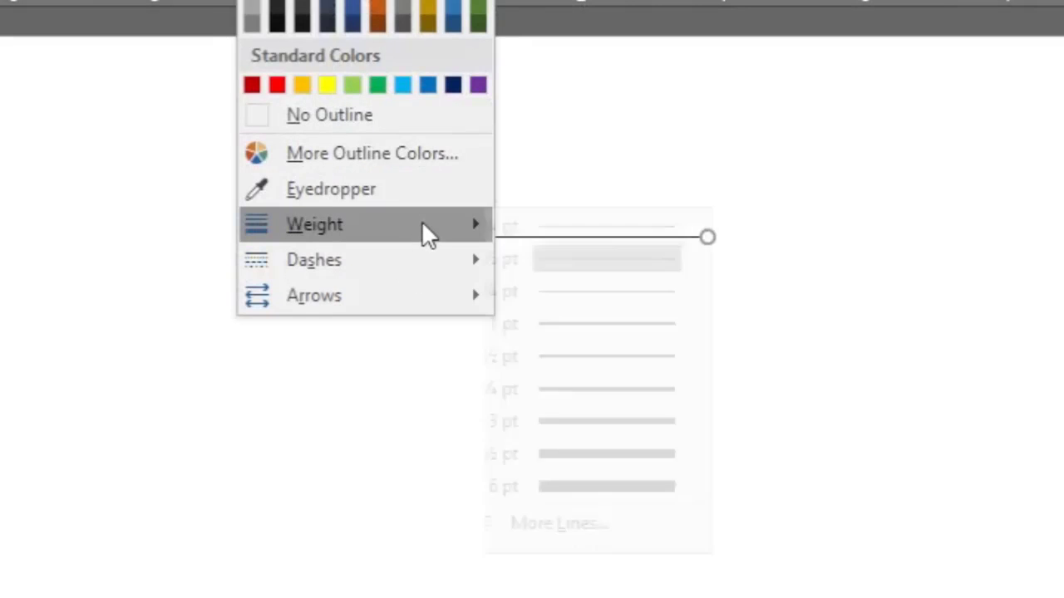
left_click(646, 457)
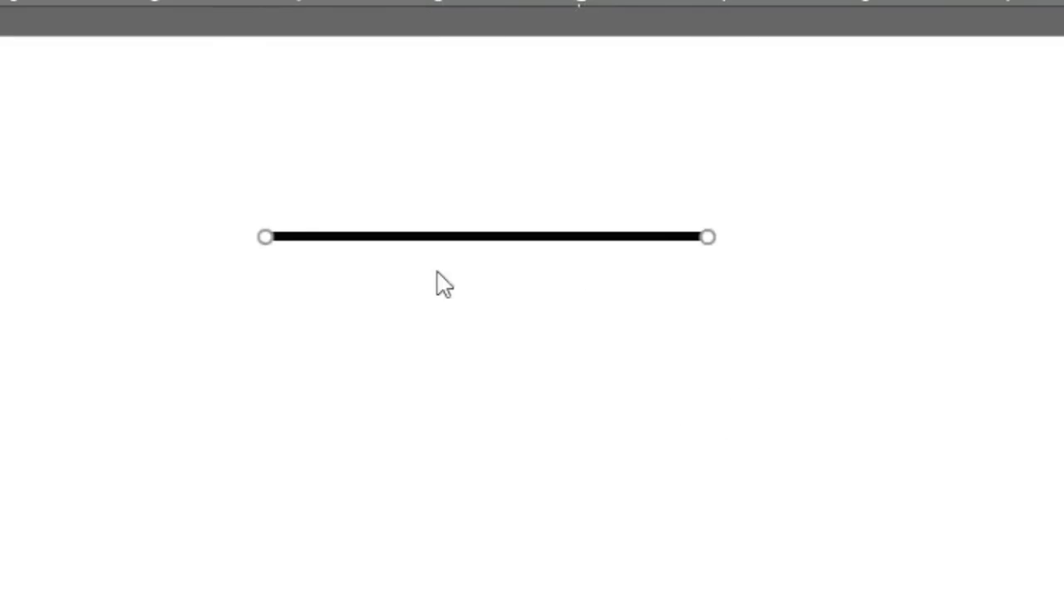
left_click(497, 328)
left_click(525, 237)
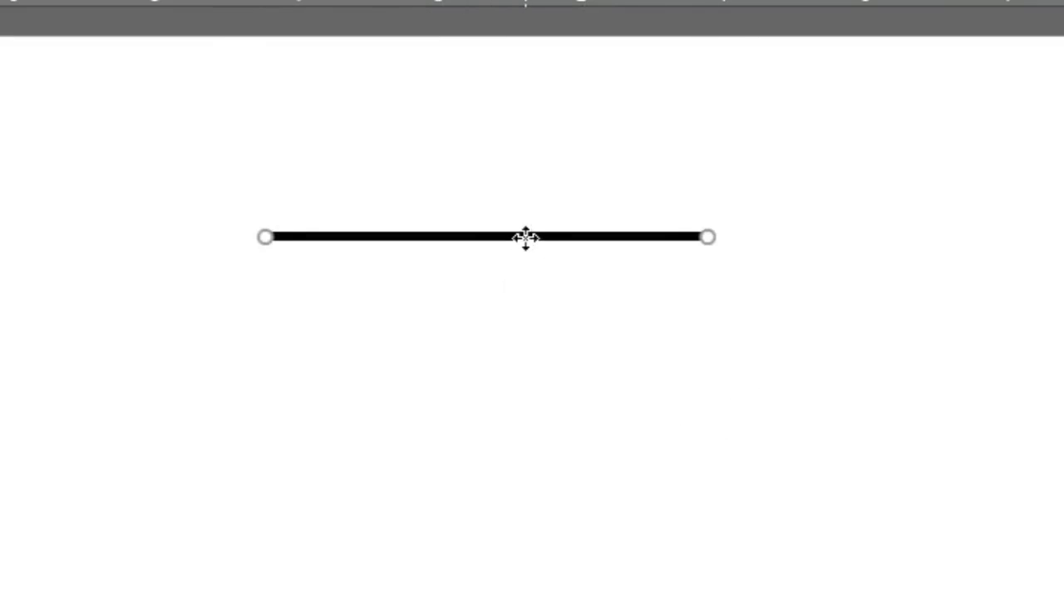
Apply the Long Dash style to the line's outline.
left_click(332, 2)
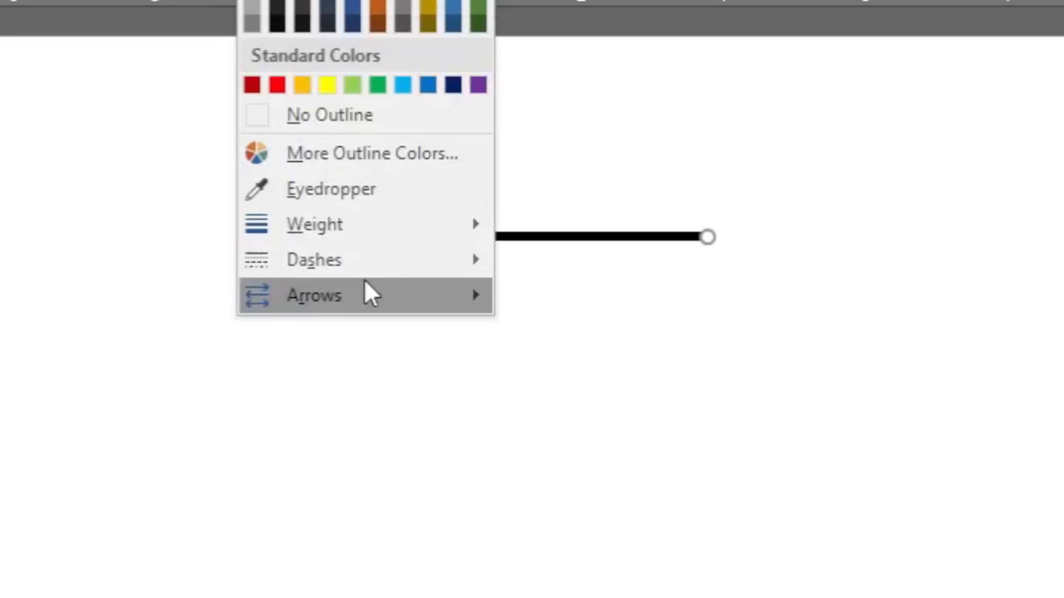
mouse_move(376, 266)
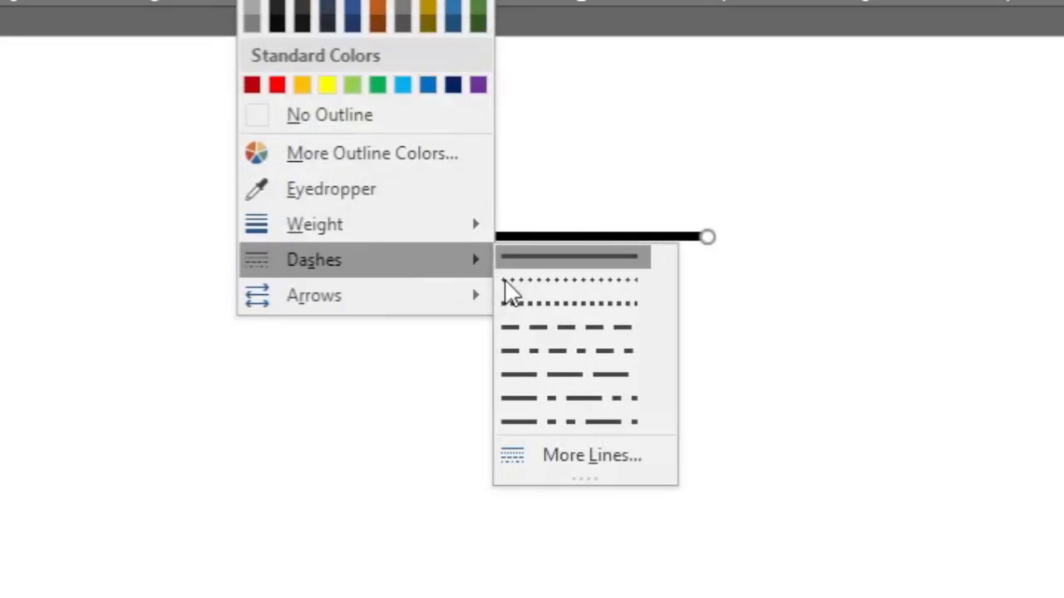
left_click(577, 374)
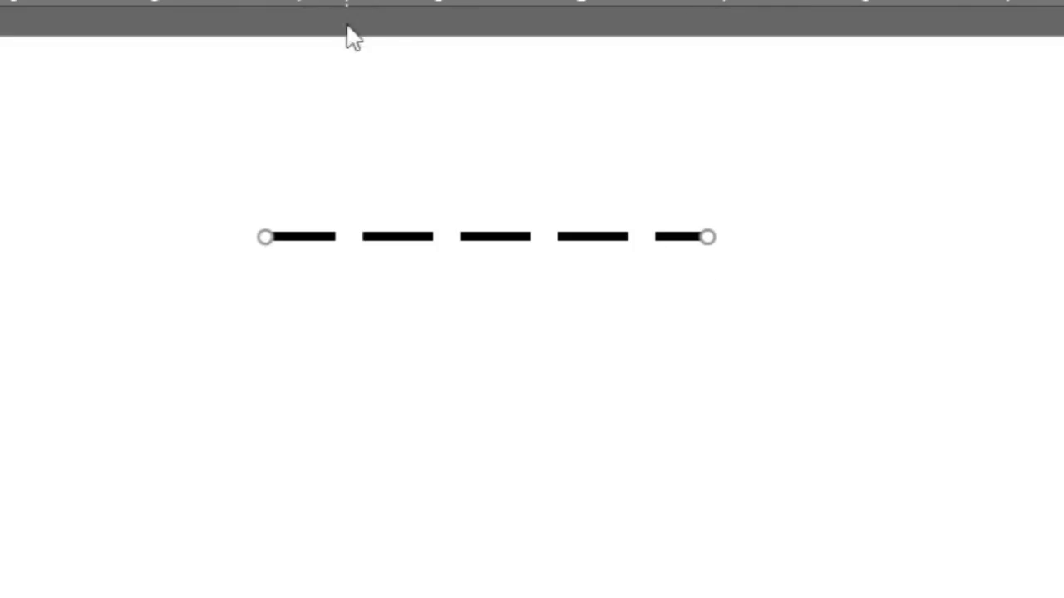
Add an open arrowhead to the right end of the dashed line.
left_click(274, 1)
mouse_move(396, 253)
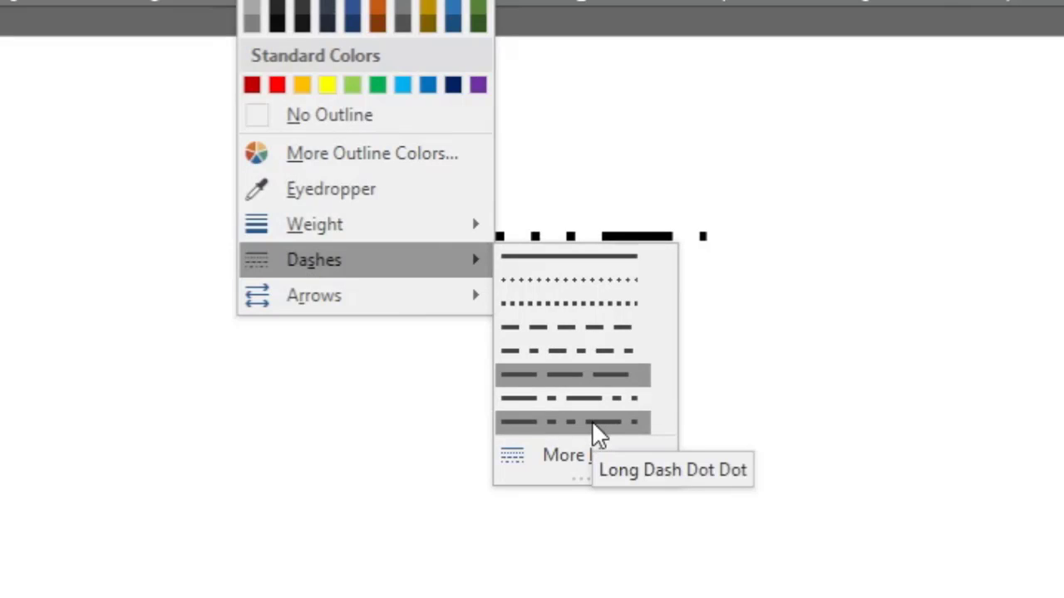
mouse_move(378, 295)
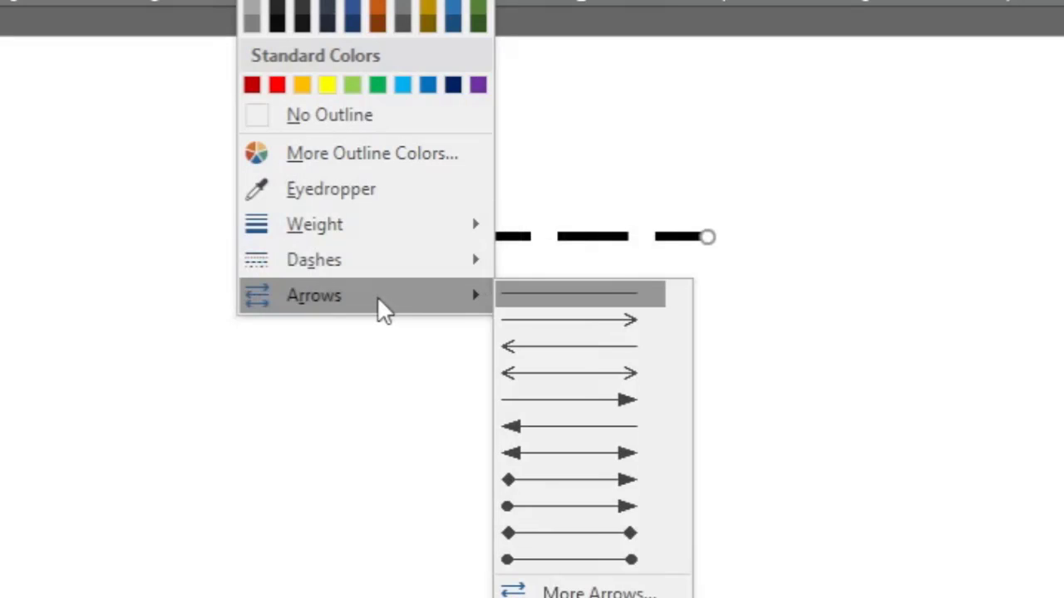
left_click(599, 324)
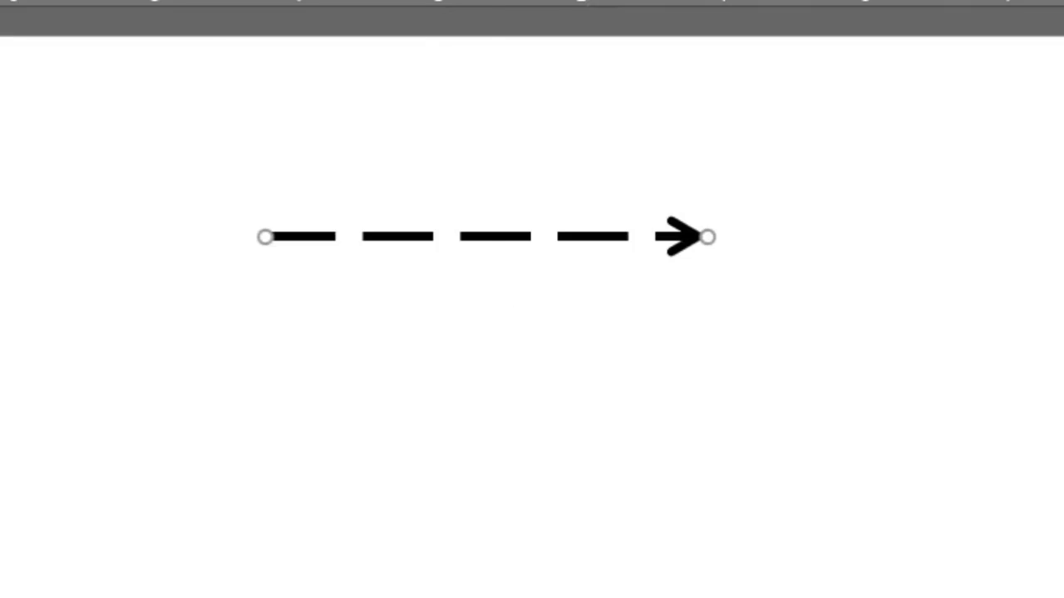
Set the arrow line's dash style to Solid.
mouse_move(409, 226)
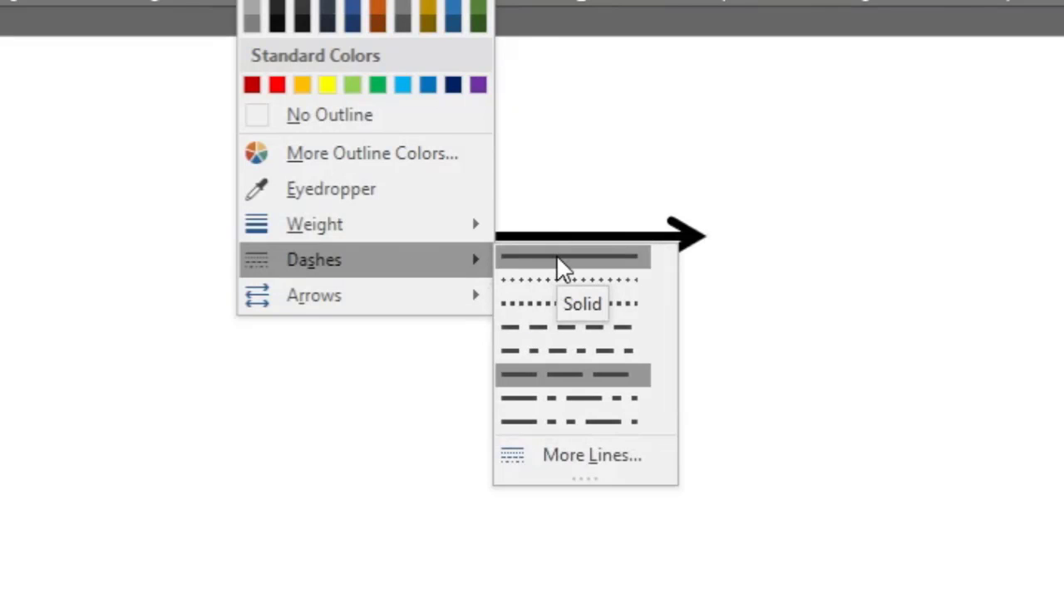
left_click(556, 254)
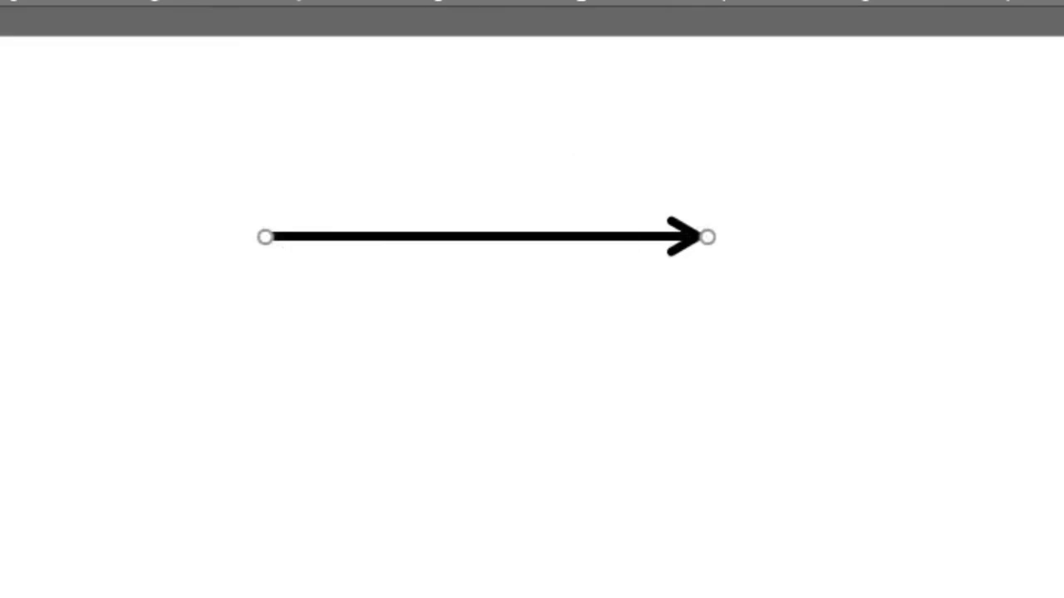
Change the line's arrow style to filled triangular arrowheads at both ends.
left_click(332, 1)
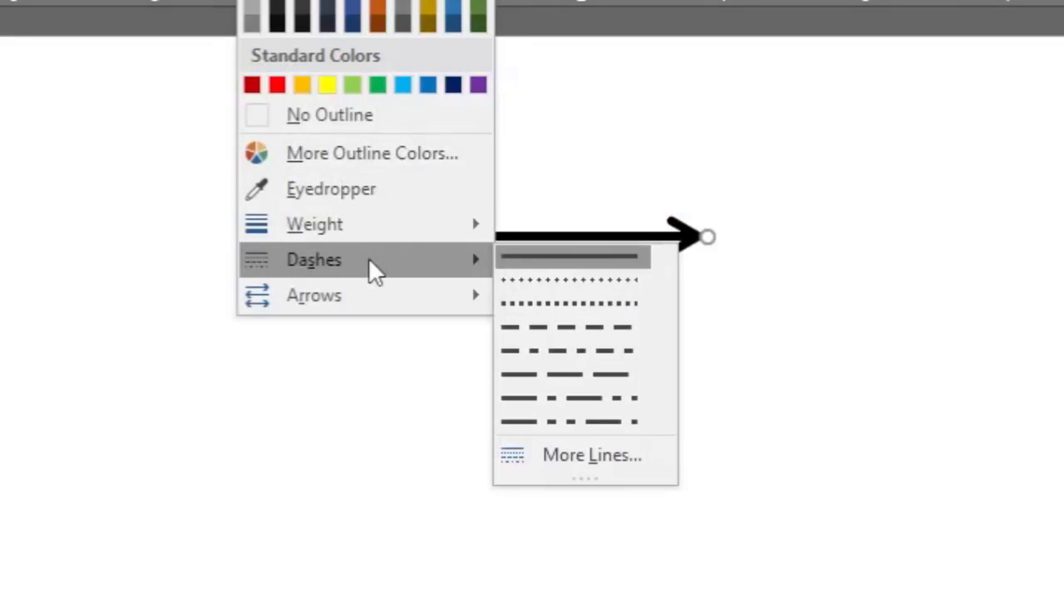
mouse_move(371, 295)
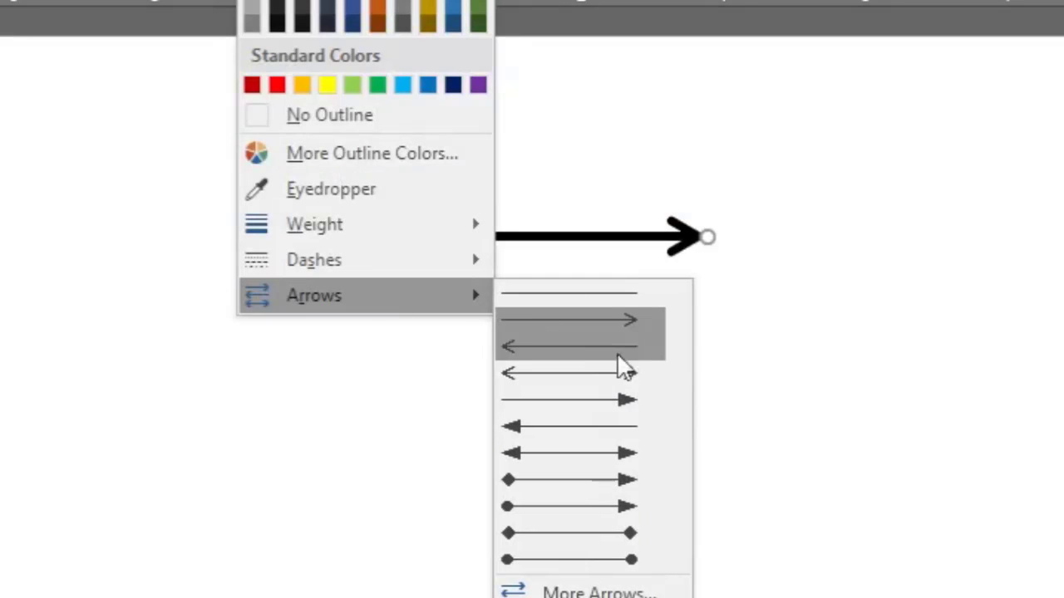
left_click(624, 453)
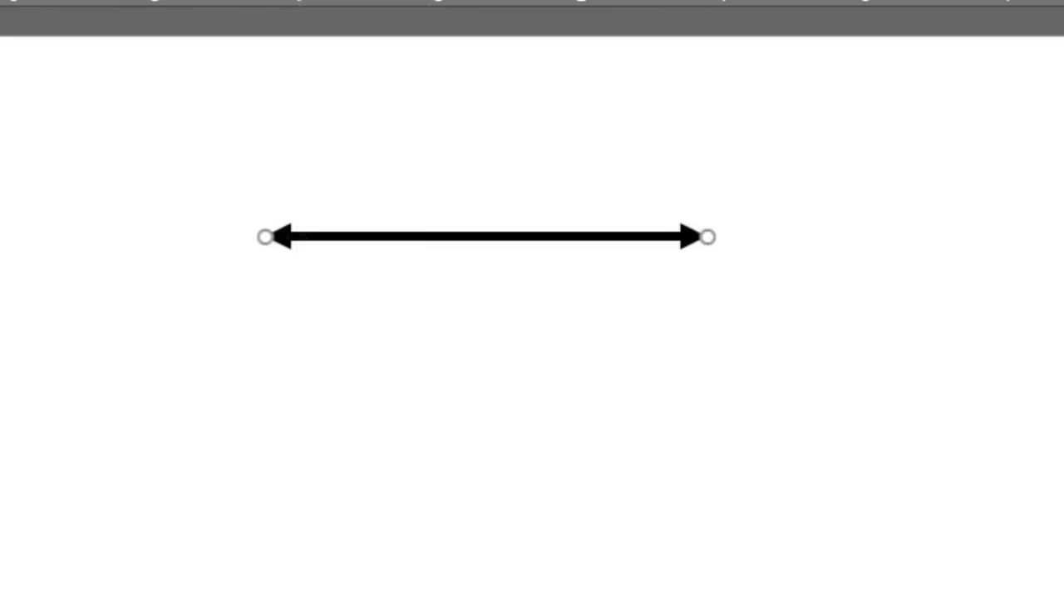
Insert a rectangle about 2.06" wide and 1.2" high and position it centered beneath the double-headed arrow line.
left_click(20, 2)
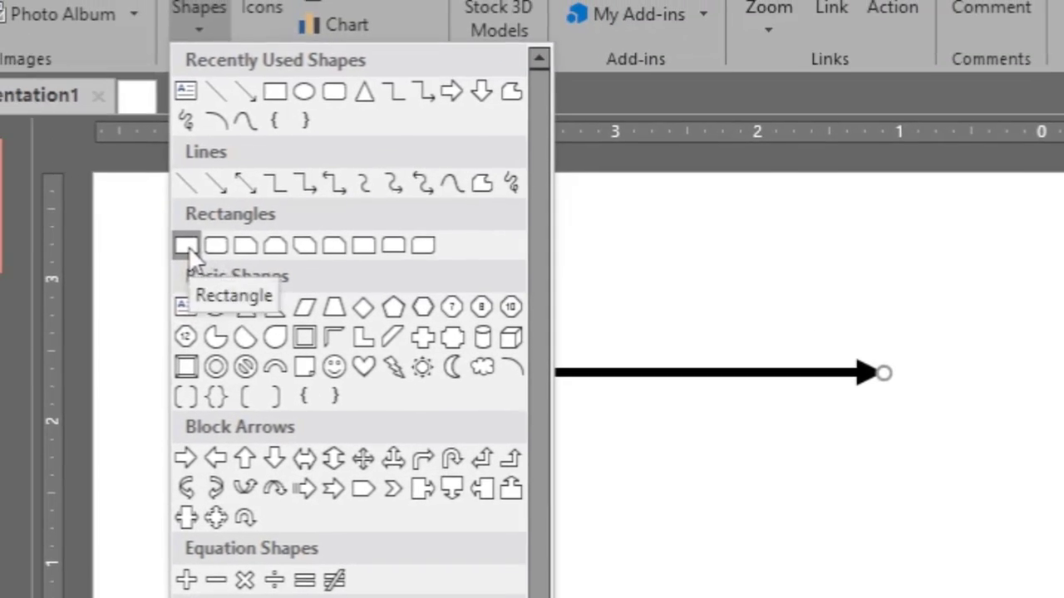
left_click(98, 178)
left_click_drag(477, 468, 767, 597)
left_click_drag(613, 513, 615, 507)
left_click_drag(505, 431, 458, 388)
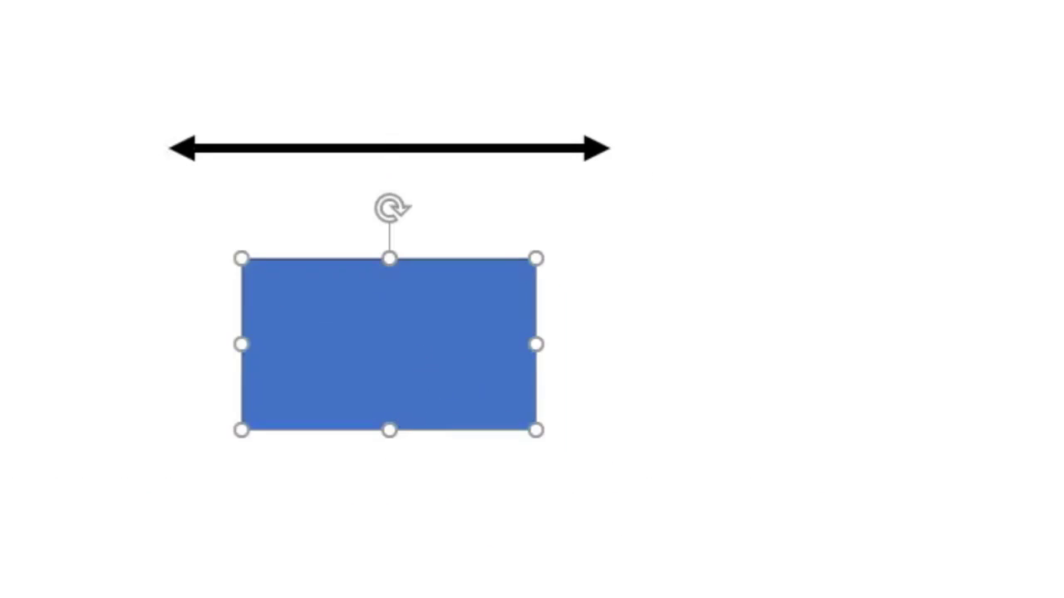
left_click(765, 334)
Change the rectangle's fill to the standard color red.
left_click(461, 361)
left_click(318, 150)
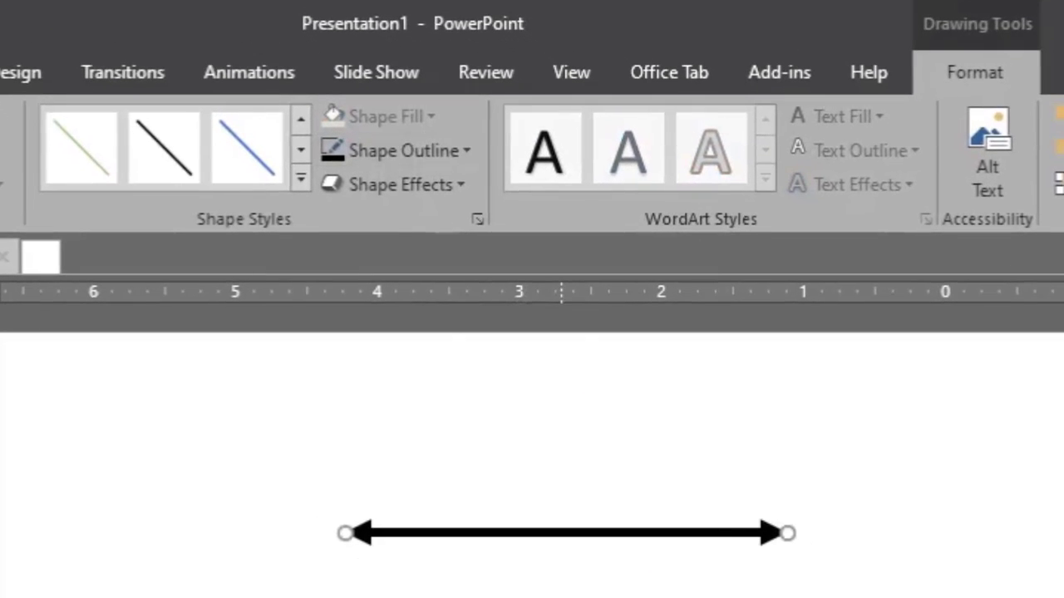
left_click(419, 536)
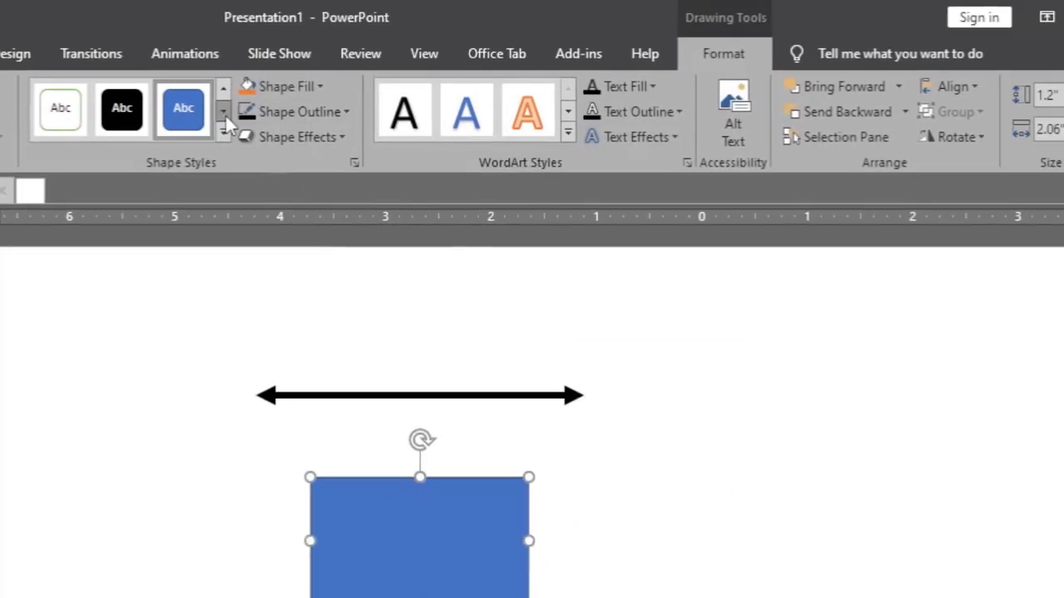
left_click(268, 74)
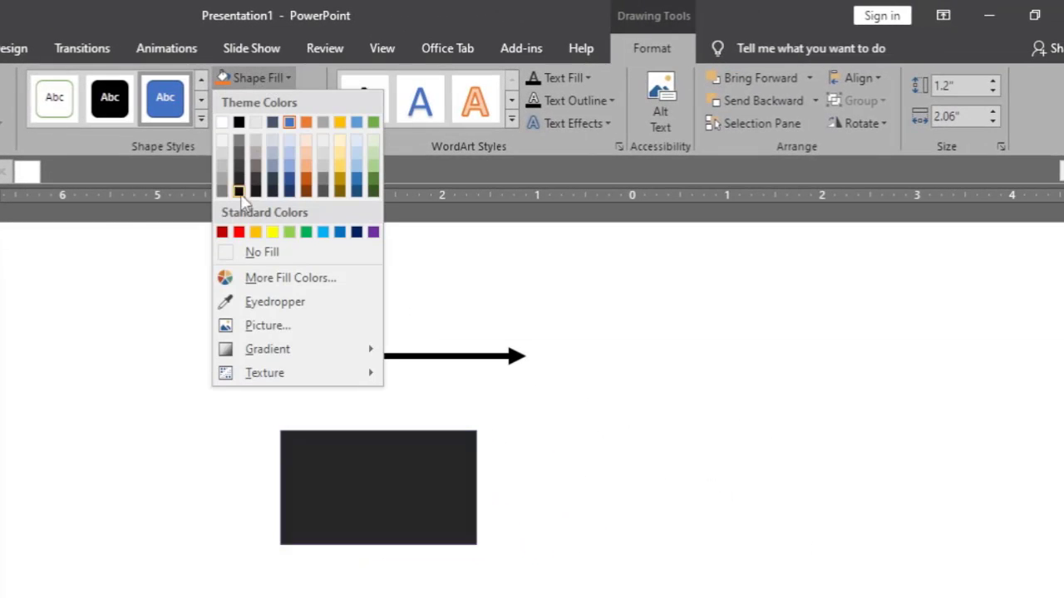
left_click(240, 233)
left_click(676, 563)
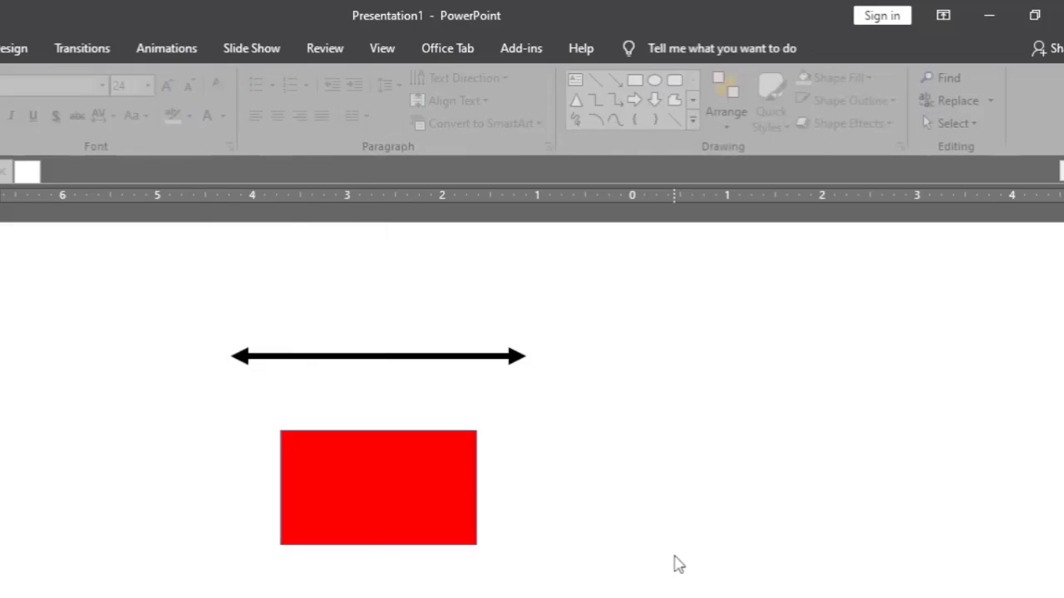
left_click(403, 497)
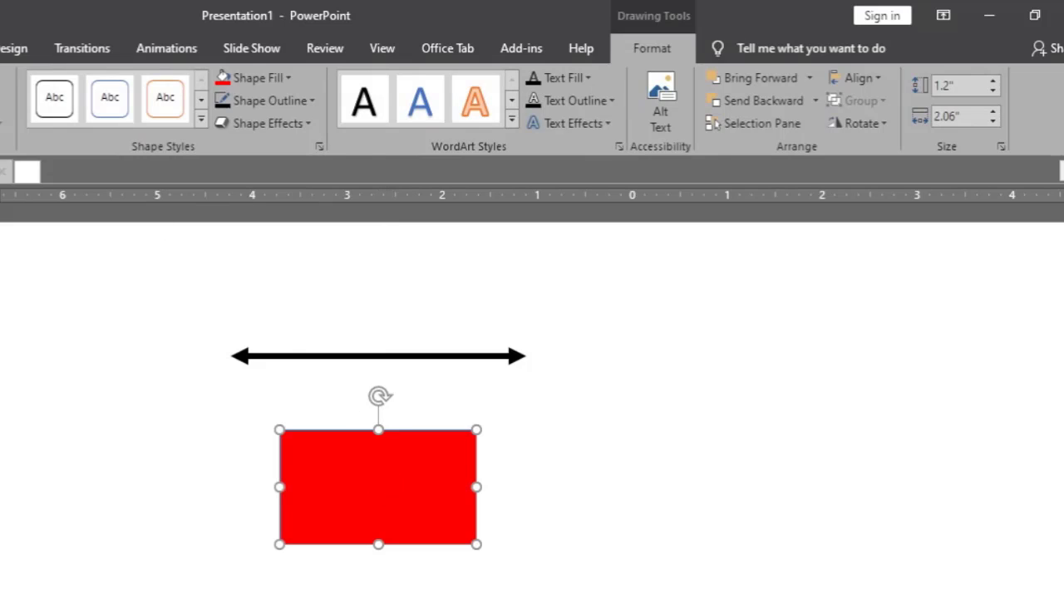
left_click(1, 48)
left_click(68, 125)
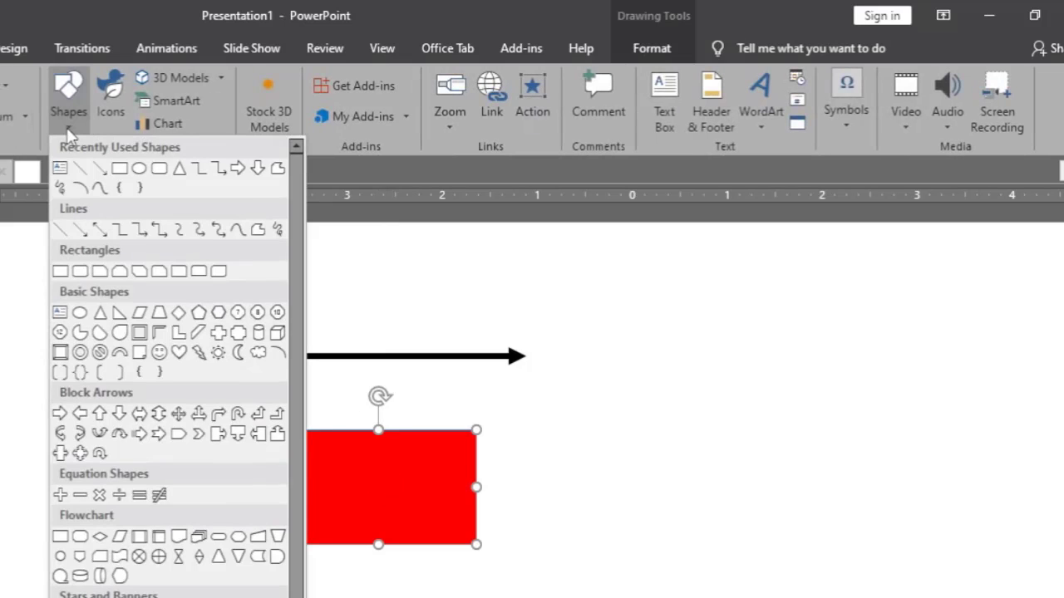
left_click(406, 500)
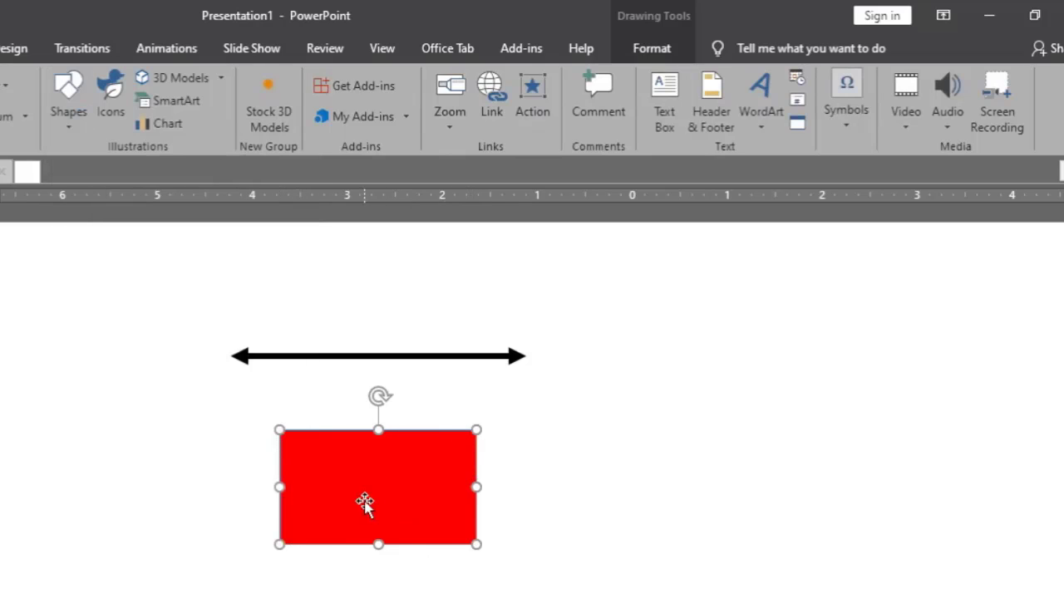
Set the red rectangle's outline weight to 4½ pt and its color to the lighter blue theme color.
left_click(651, 48)
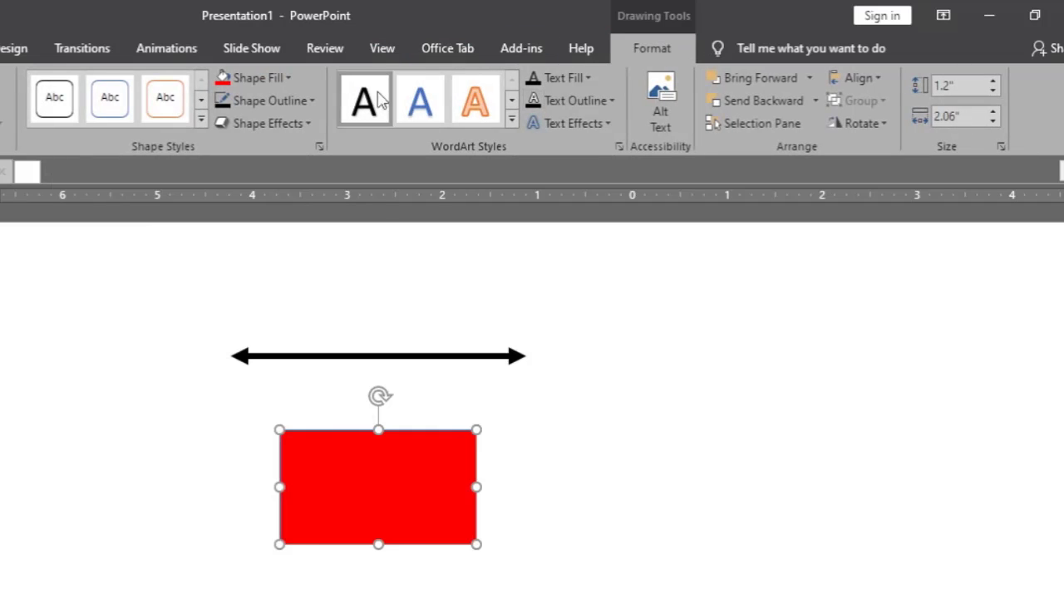
left_click(316, 101)
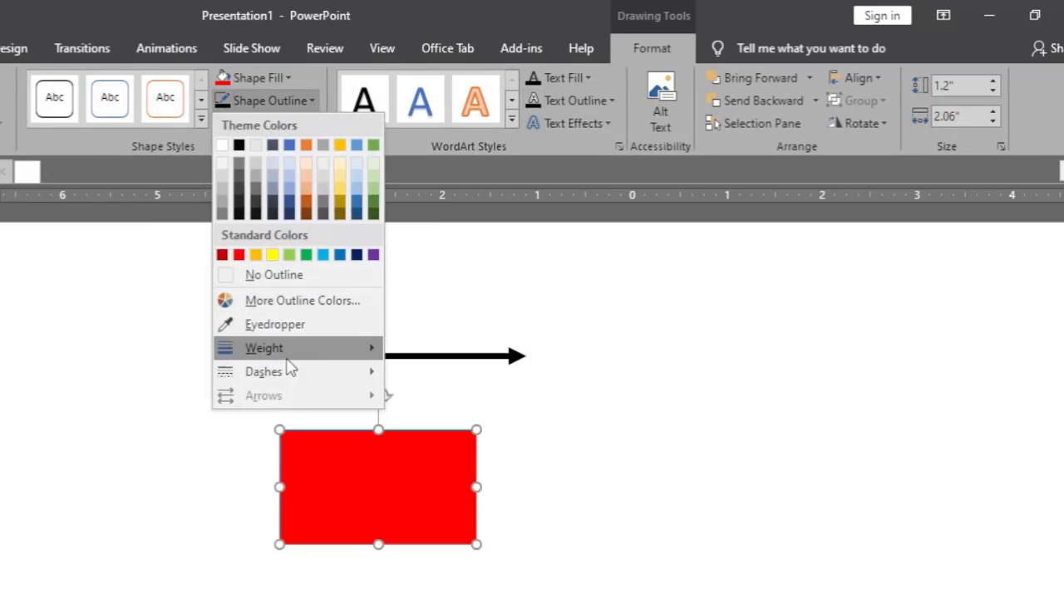
mouse_move(296, 356)
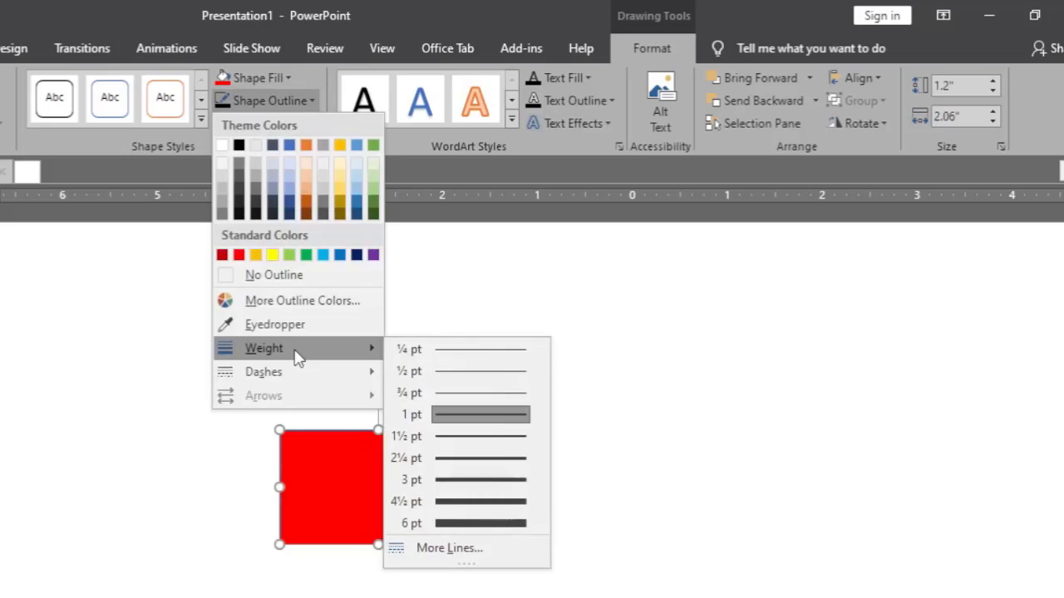
left_click(497, 501)
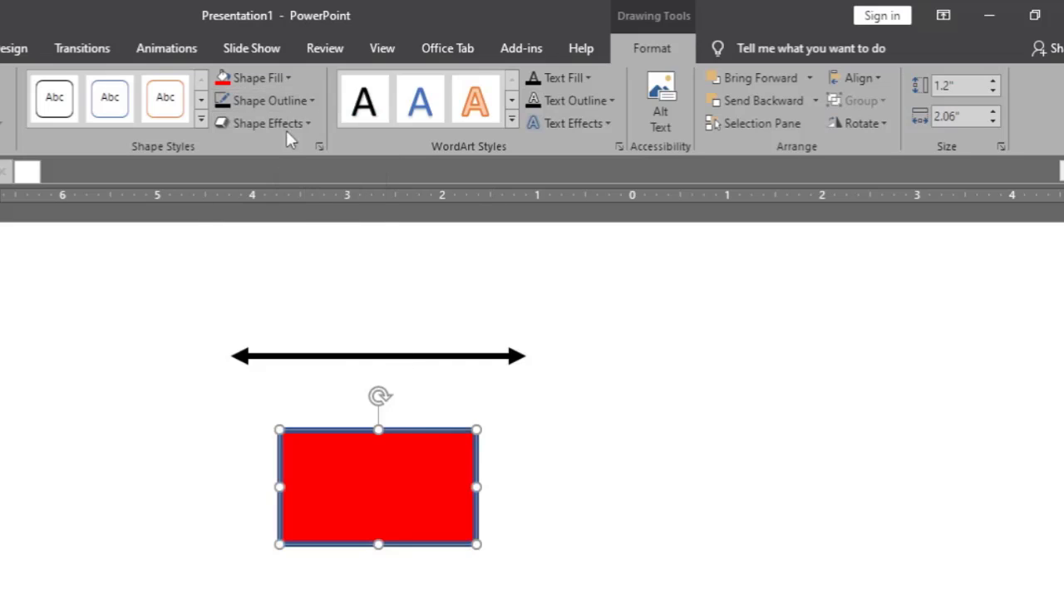
left_click(266, 101)
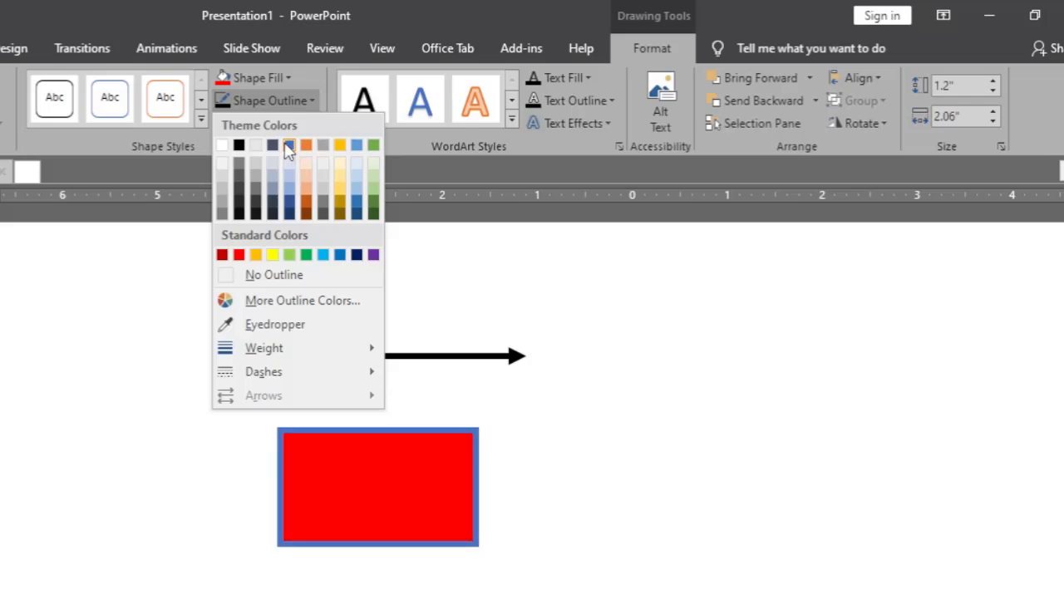
left_click(360, 148)
left_click(581, 463)
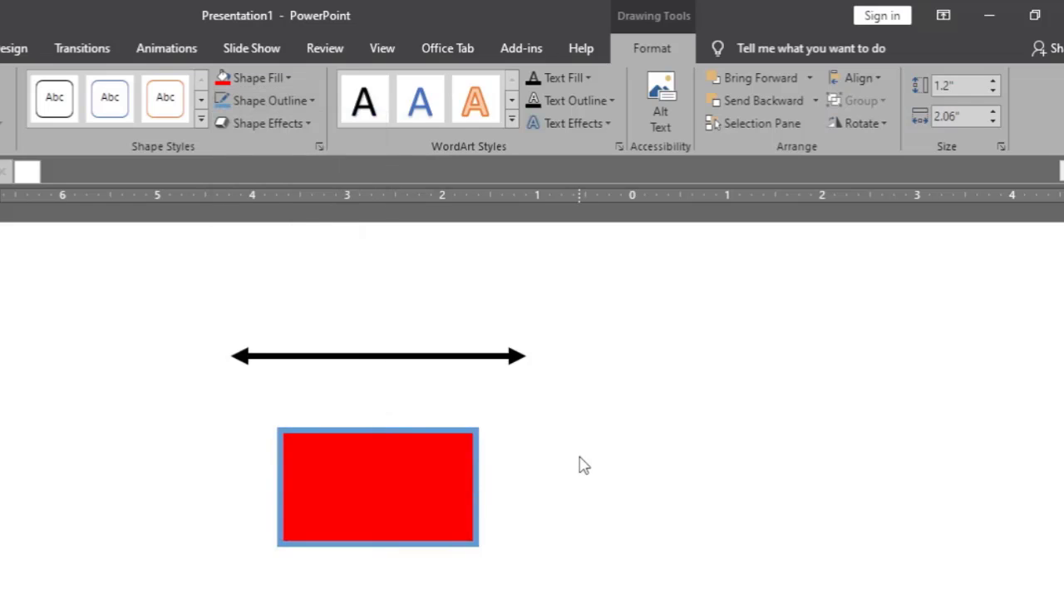
Move the red rectangle left and slightly up, and add the text "kotak" inside it.
left_click_drag(384, 470, 289, 443)
left_click(451, 524)
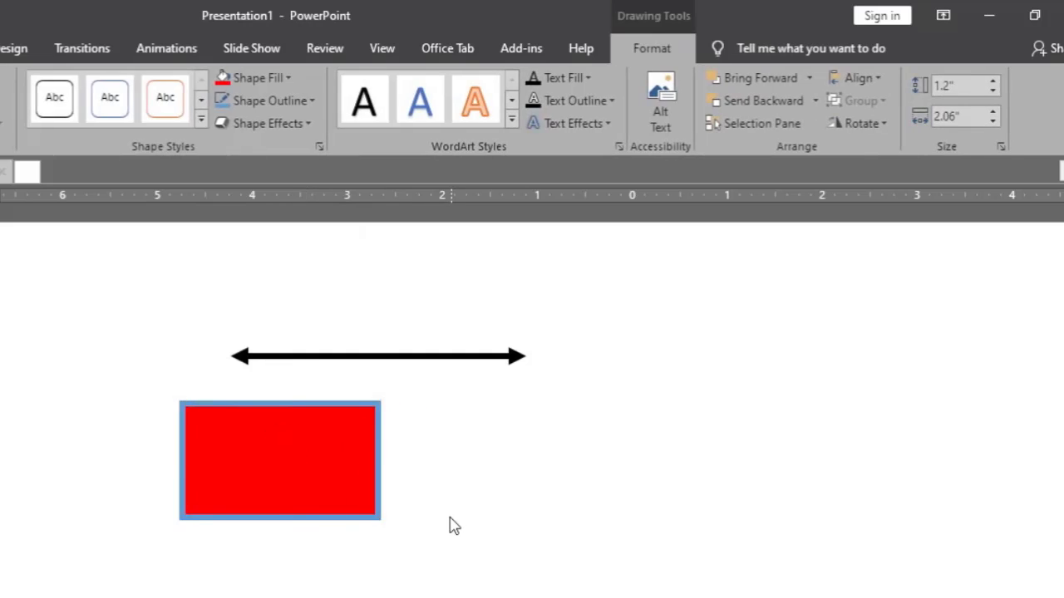
left_click(300, 492)
right_click(300, 492)
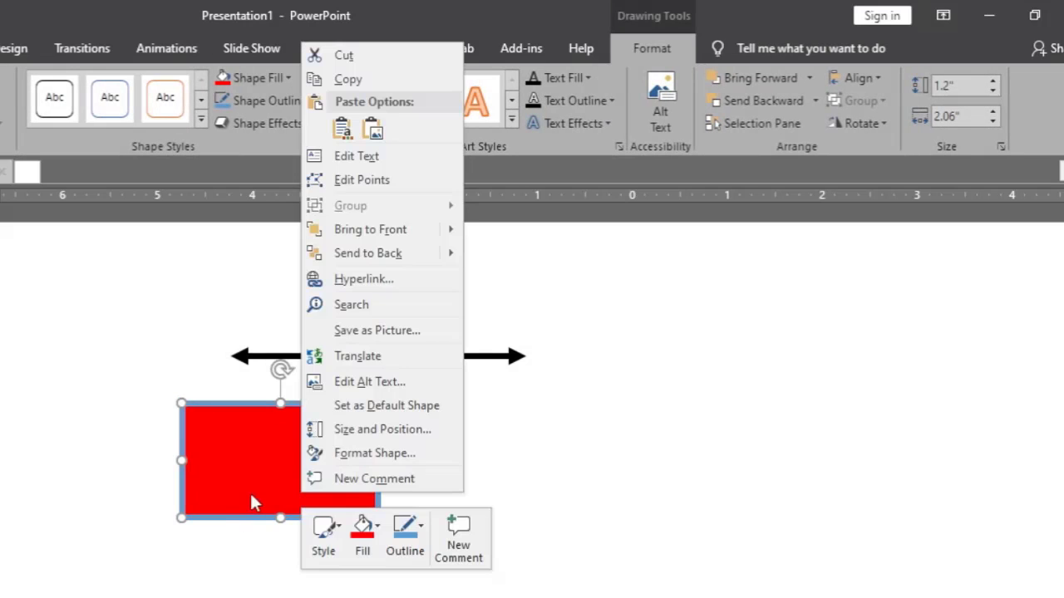
left_click(249, 491)
right_click(250, 494)
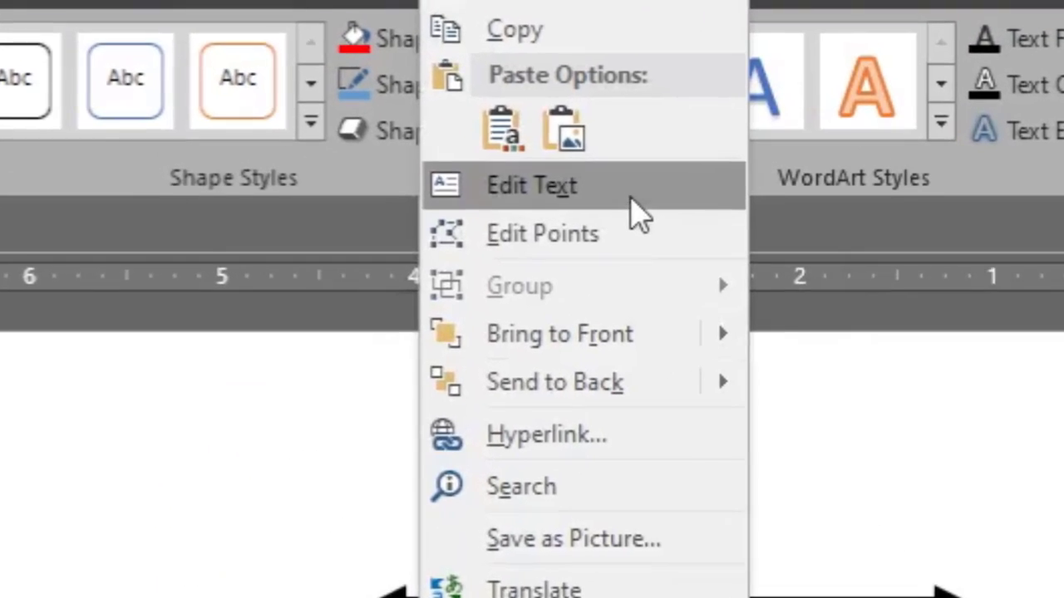
left_click(640, 215)
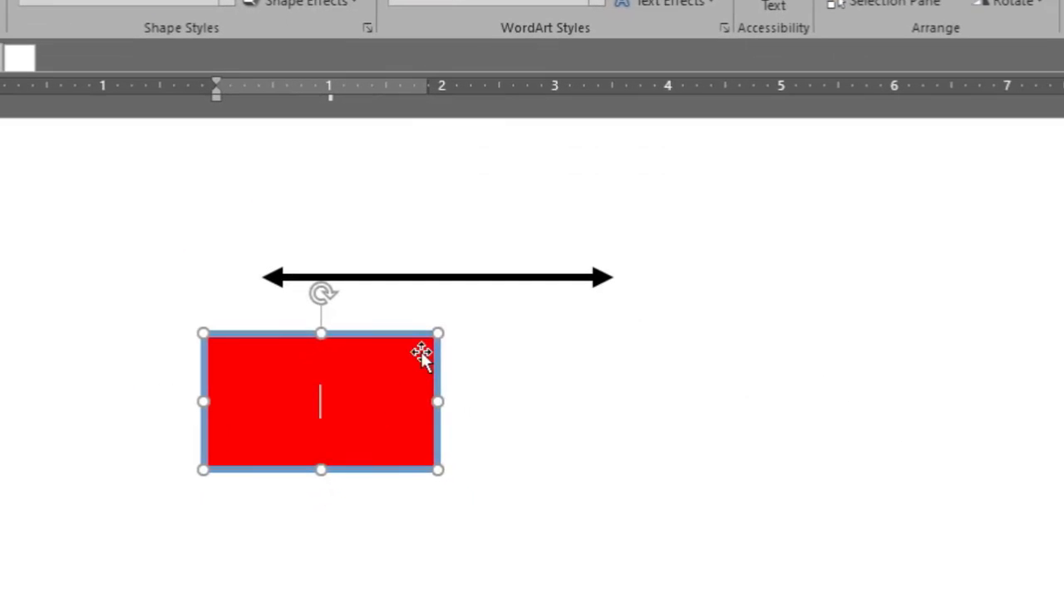
type("kotak")
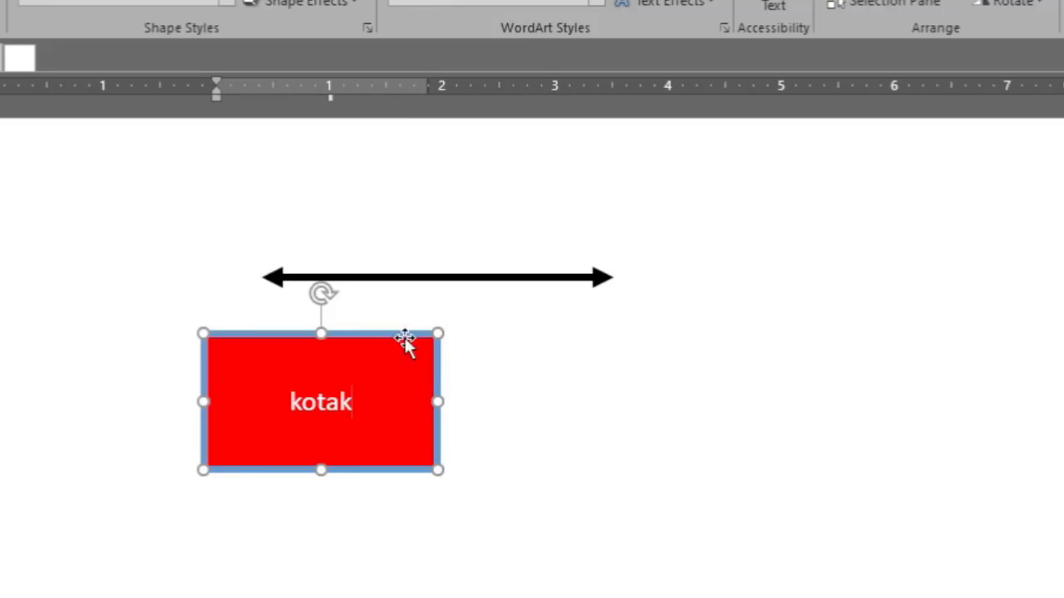
left_click(583, 464)
Open the red rectangle's "kotak" text for editing and select the word.
left_click(316, 402)
right_click(368, 359)
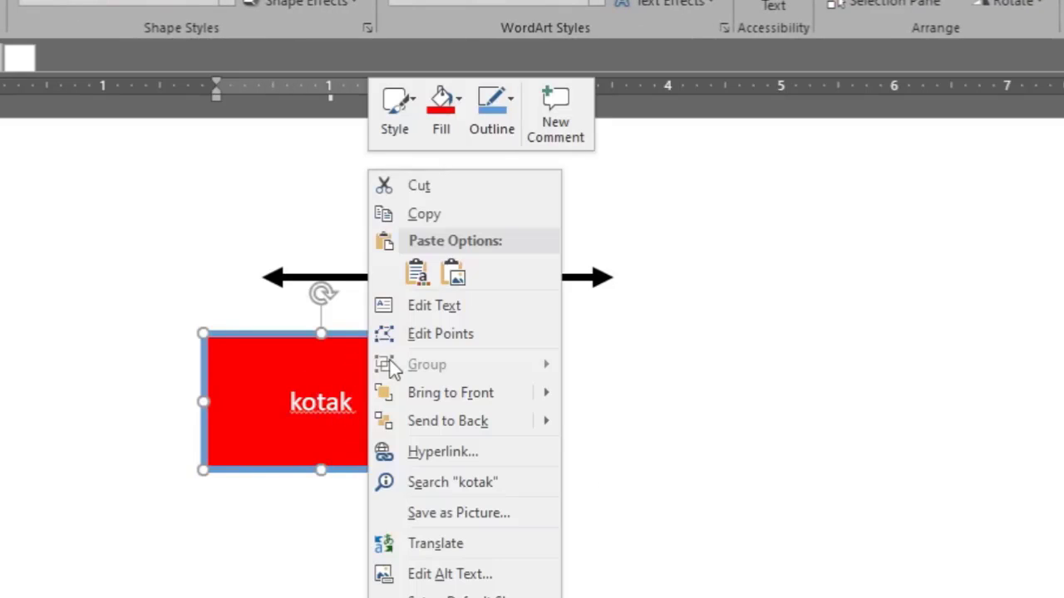
left_click(442, 305)
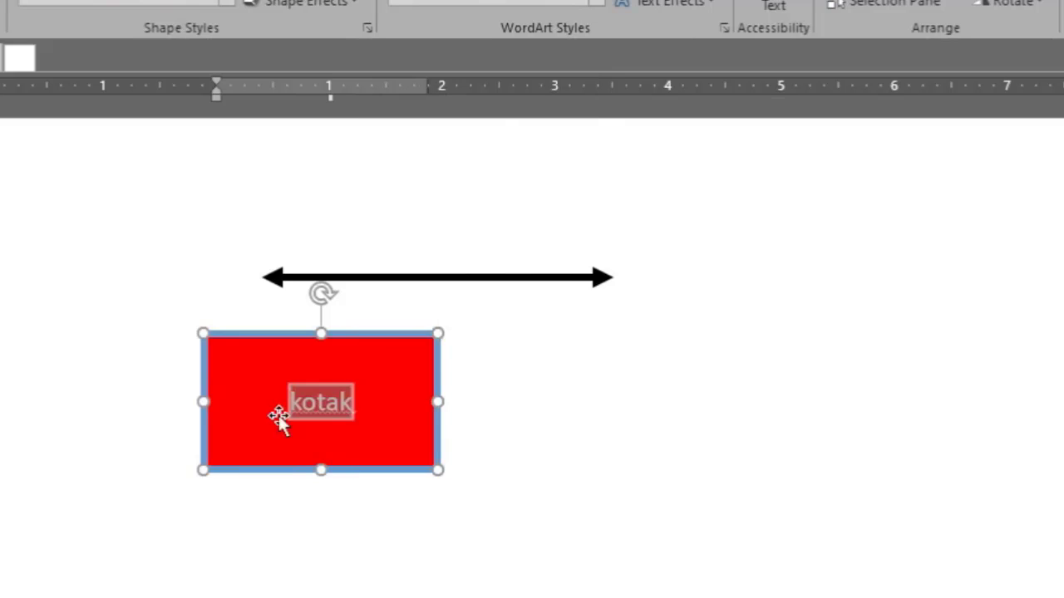
left_click(357, 402)
left_click(329, 400)
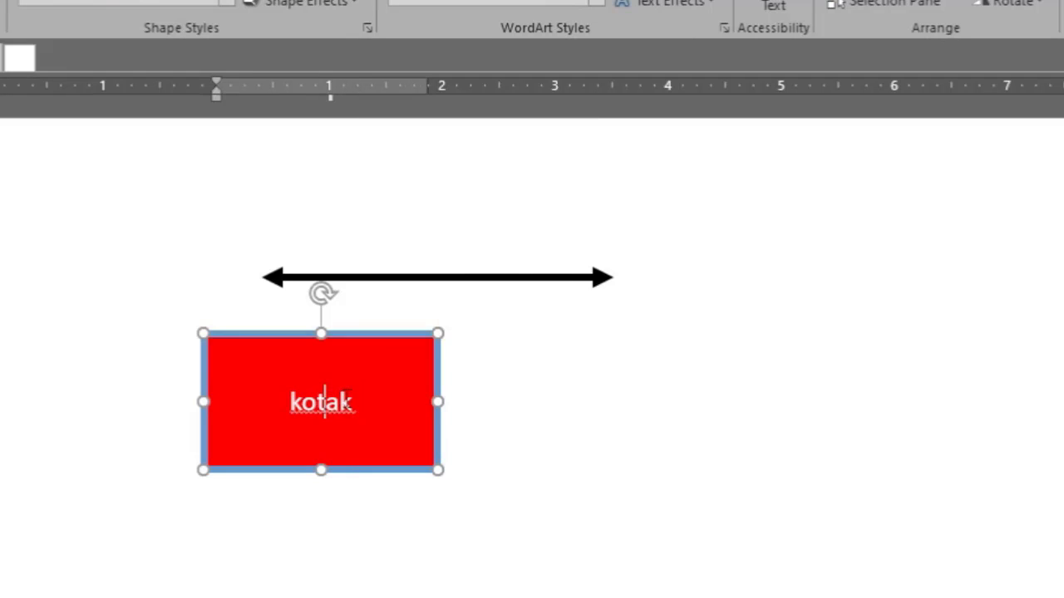
double_click(333, 403)
left_click(487, 435)
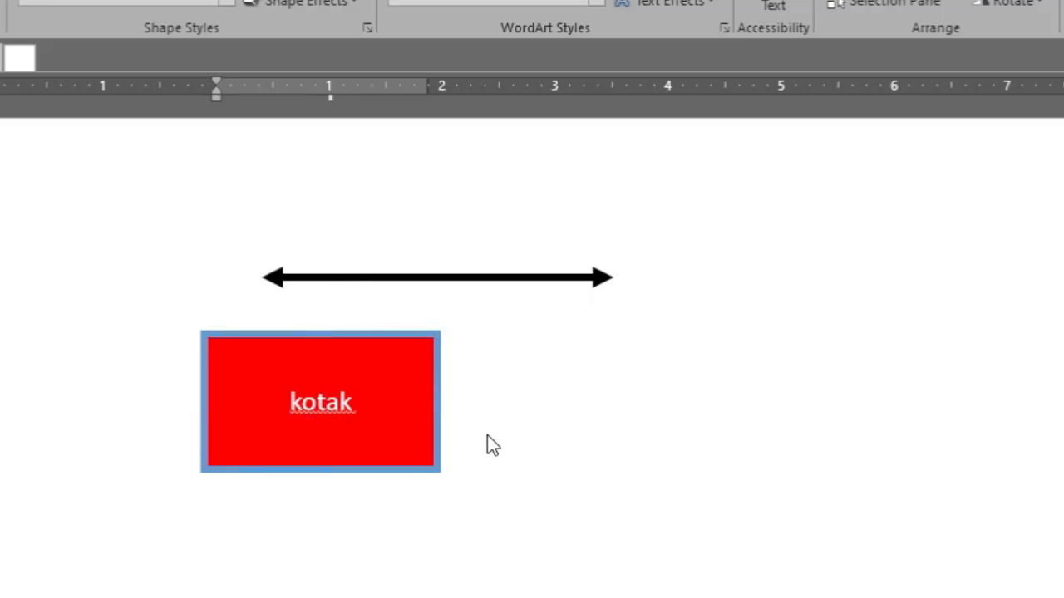
Insert a rectangle with rounded diagonal corners and place it to the right of the "kotak" rectangle.
left_click(372, 419)
left_click(50, 2)
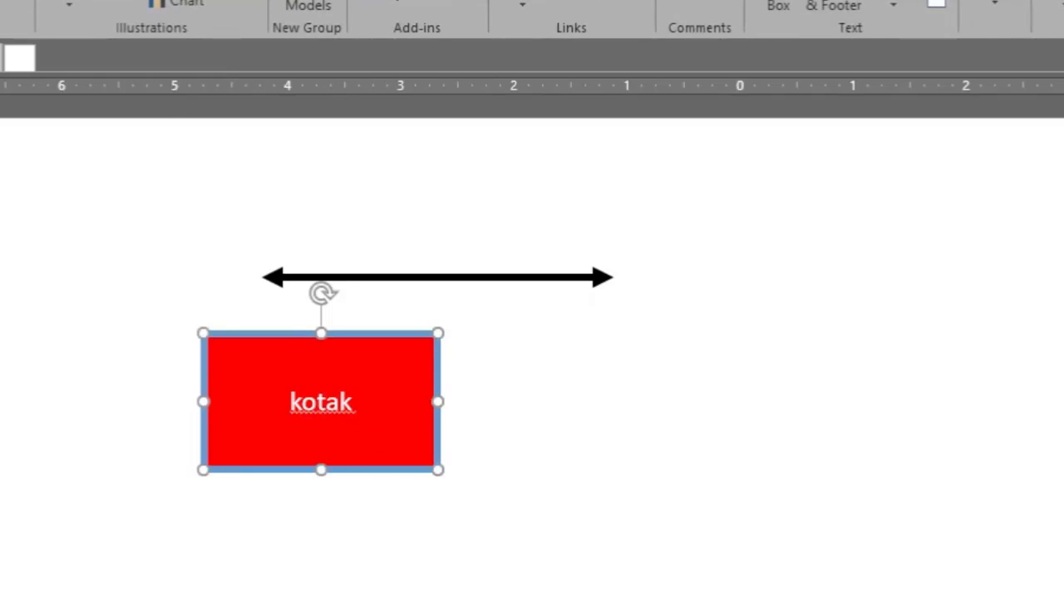
left_click(60, 8)
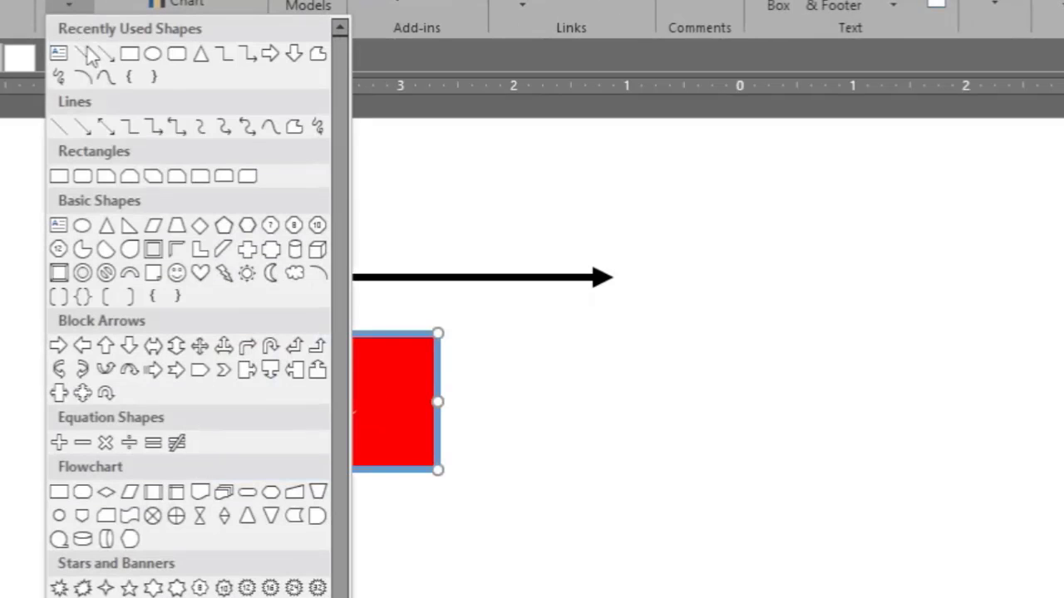
left_click(249, 179)
left_click(698, 381)
left_click_drag(812, 438, 964, 468)
left_click_drag(772, 487, 724, 444)
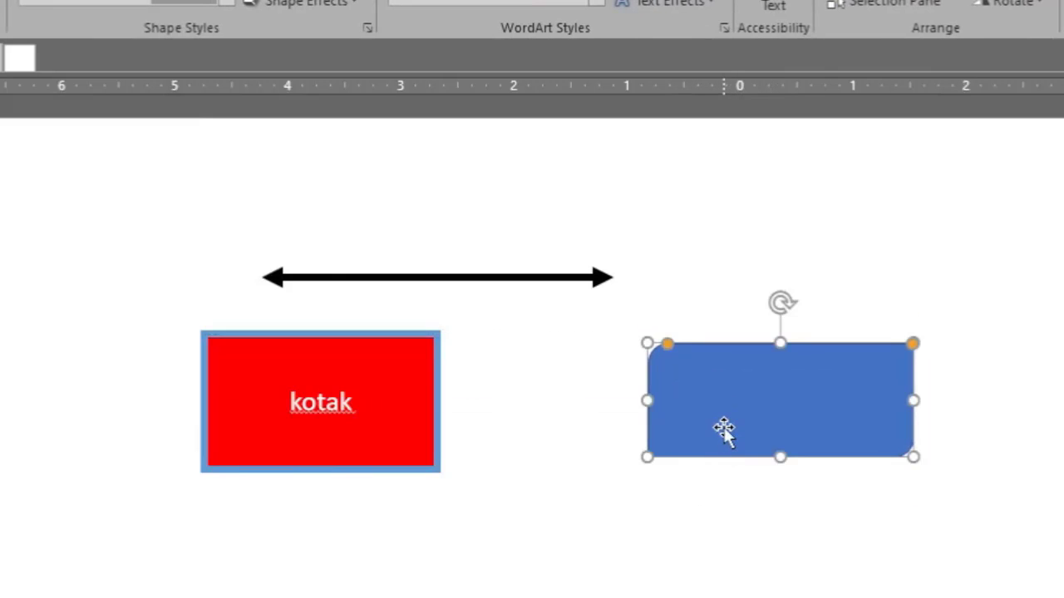
left_click(482, 407)
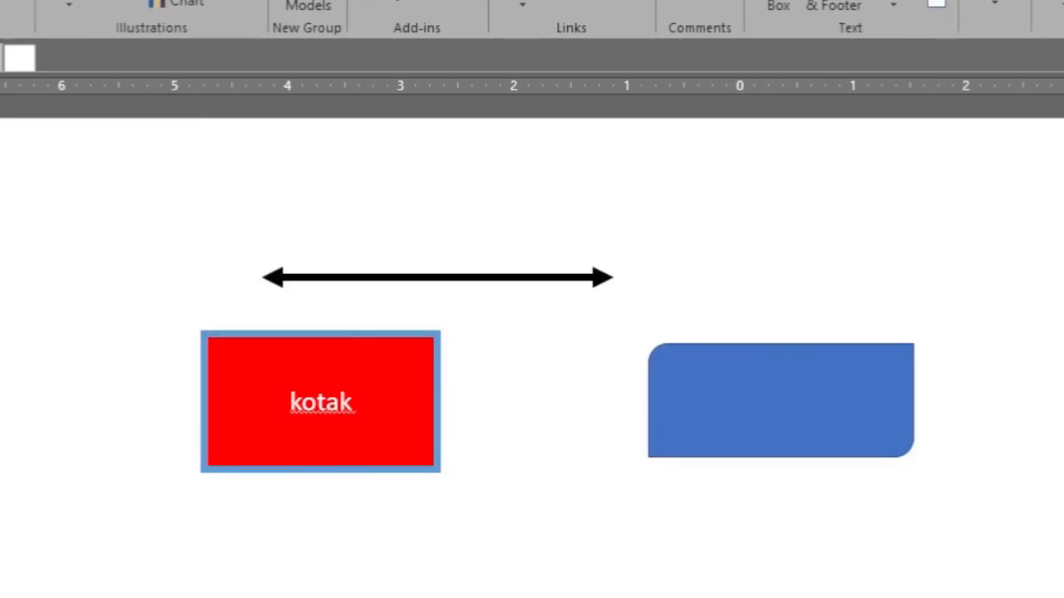
Insert a right block arrow below and between the two rectangles, then enlarge it upward and to the right.
left_click(73, 12)
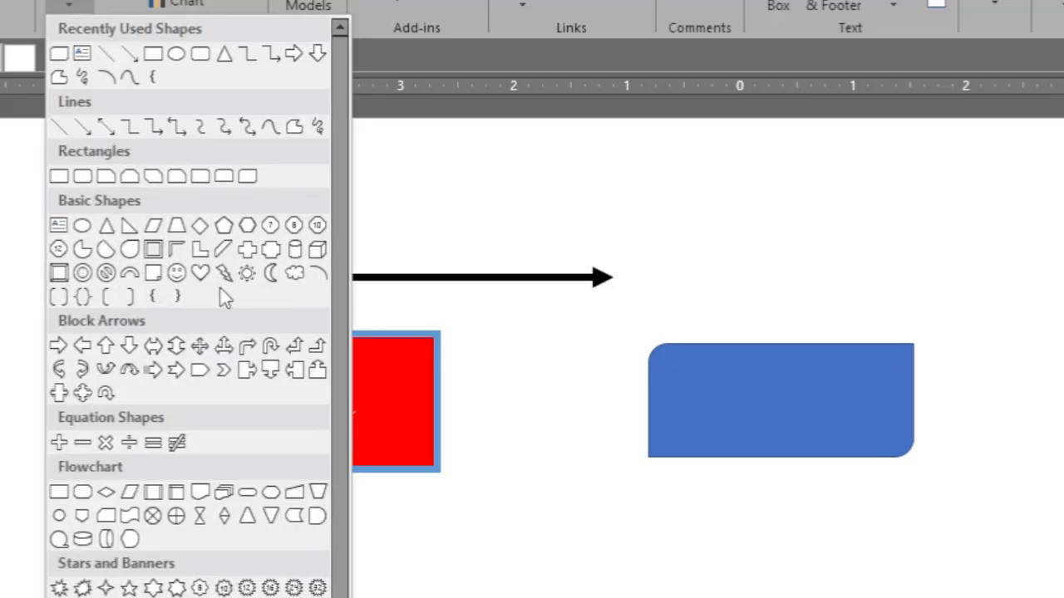
left_click(60, 348)
left_click_drag(563, 558, 686, 588)
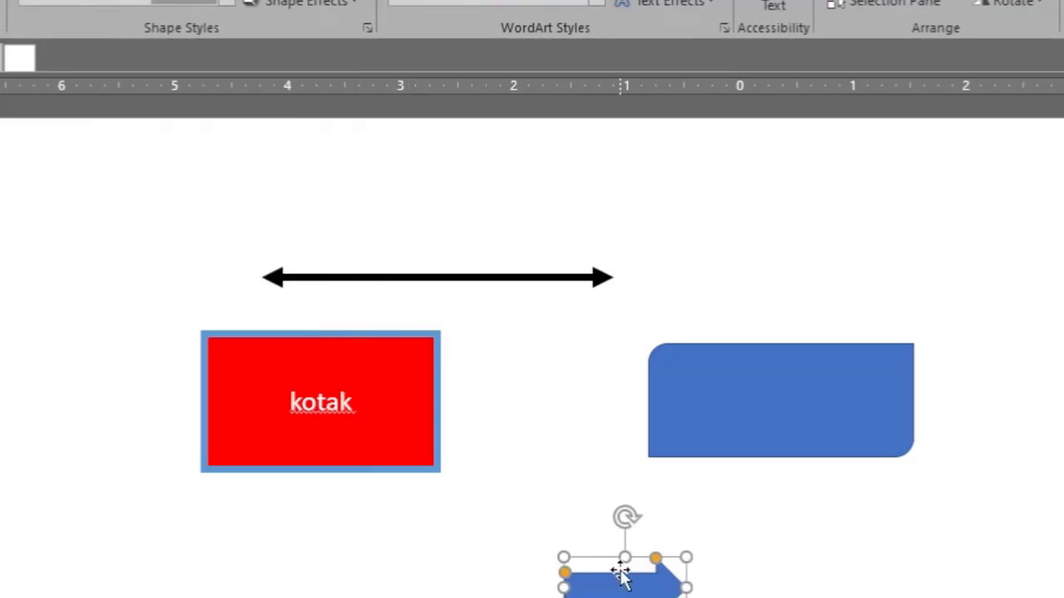
left_click_drag(624, 551, 625, 503)
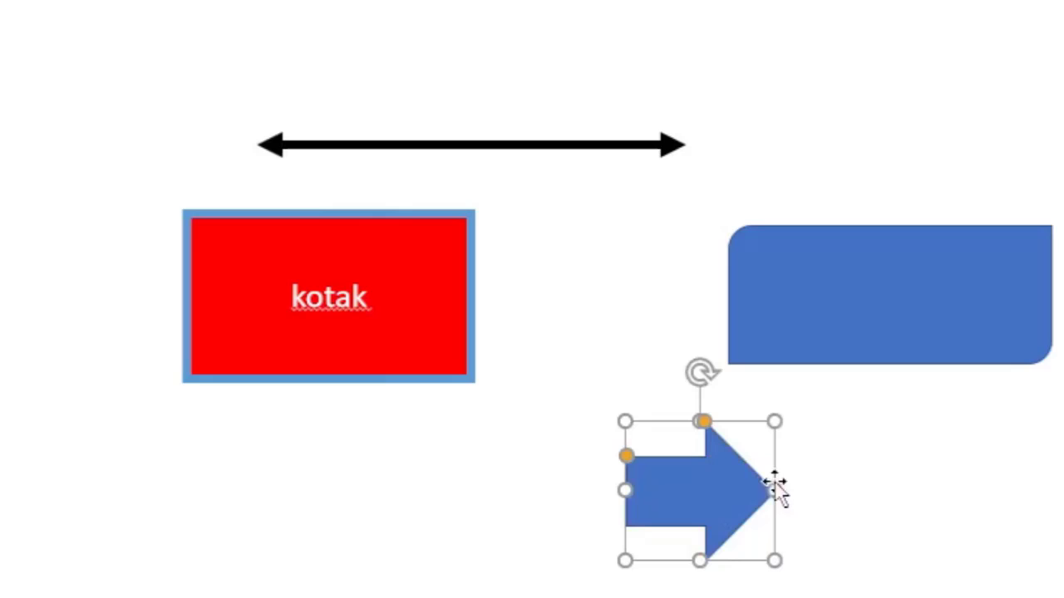
left_click_drag(779, 487, 822, 490)
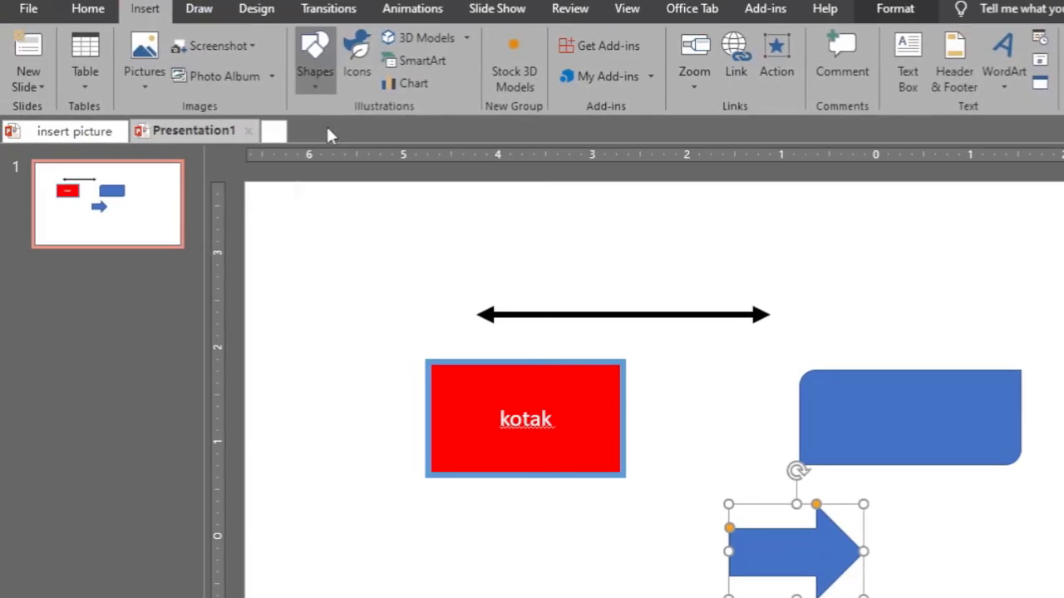
Insert a plus sign equation shape and position it above the blue rounded rectangle.
left_click(314, 63)
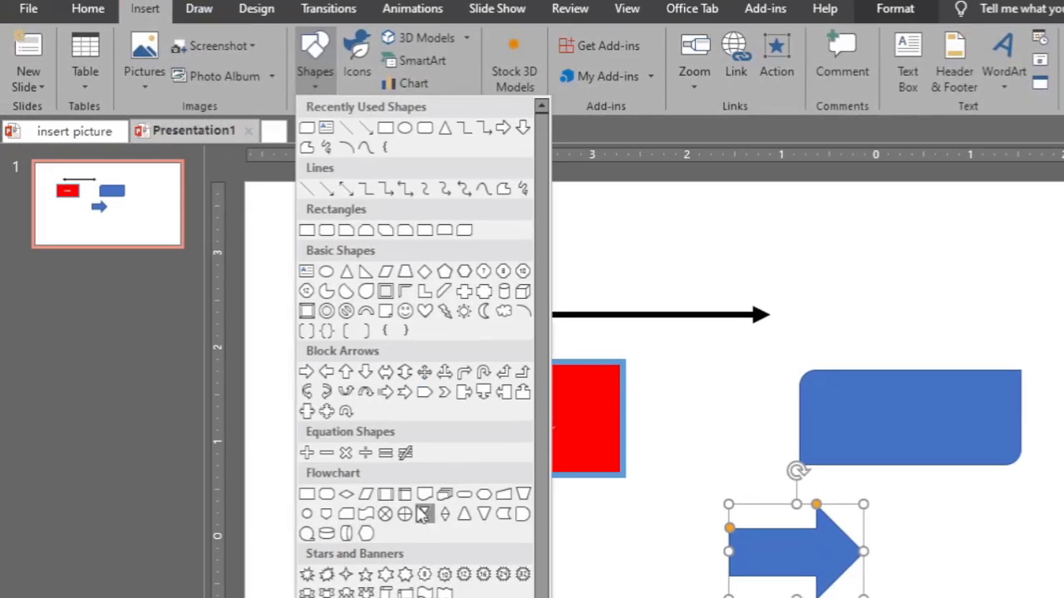
left_click(307, 452)
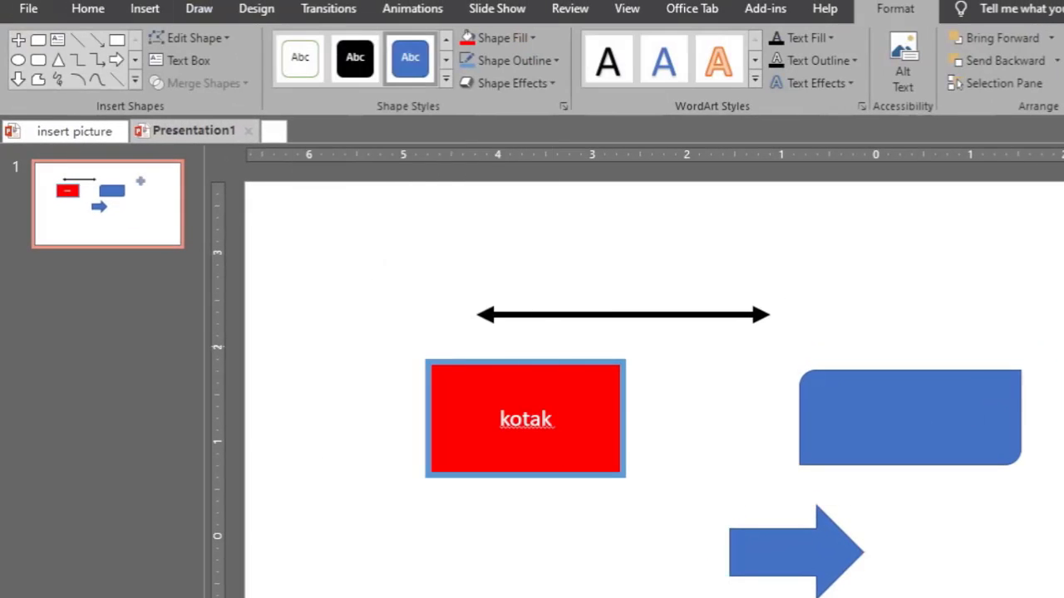
left_click(994, 267)
left_click_drag(1031, 314, 945, 302)
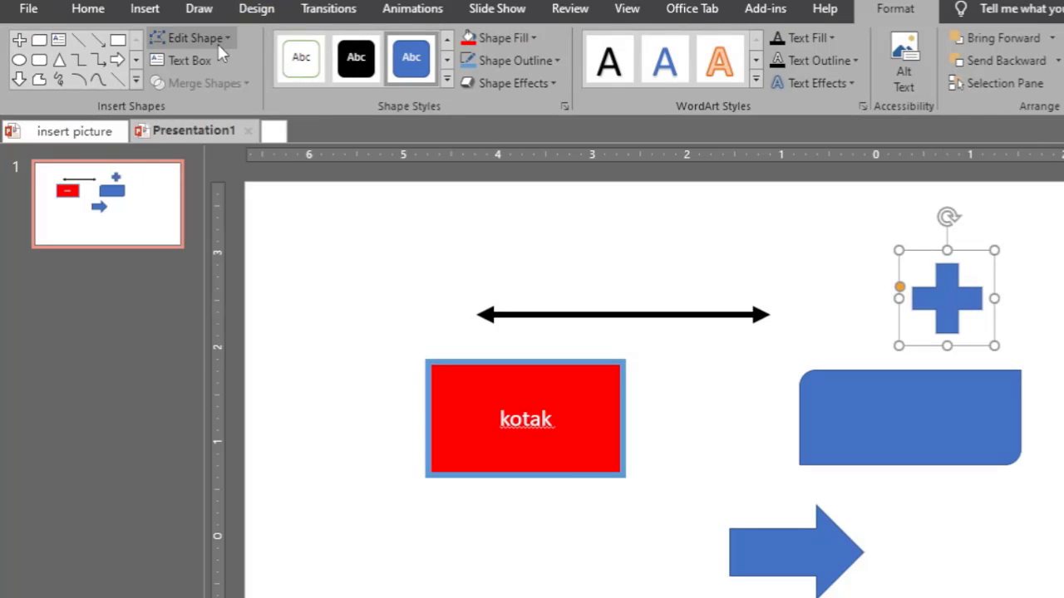
Look through the shape categories available for insertion, from lines and rectangles to stars, banners and callouts.
left_click(146, 10)
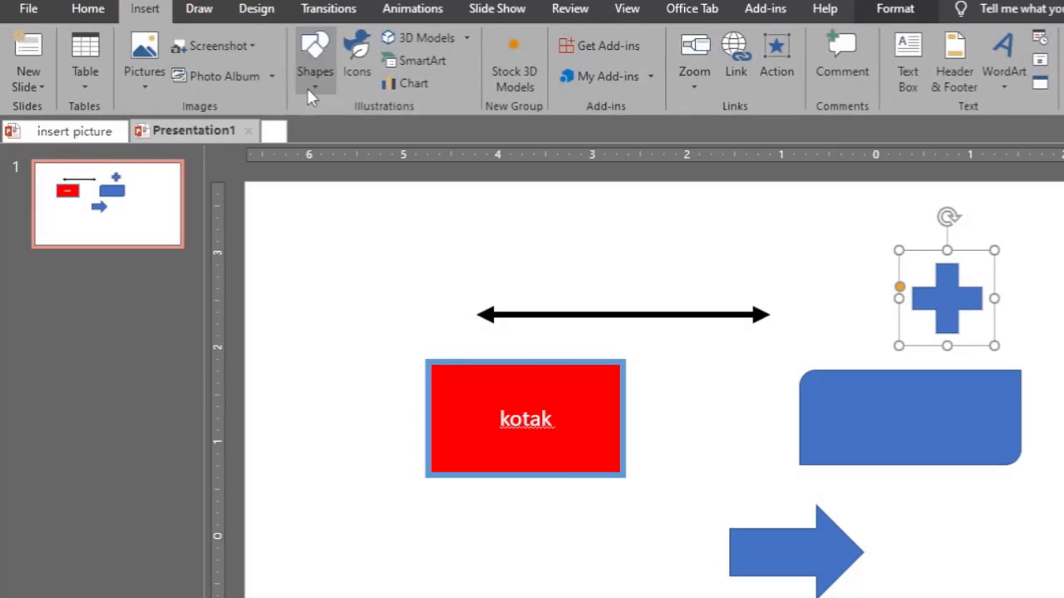
left_click(307, 86)
scroll(399, 565, "down", 2)
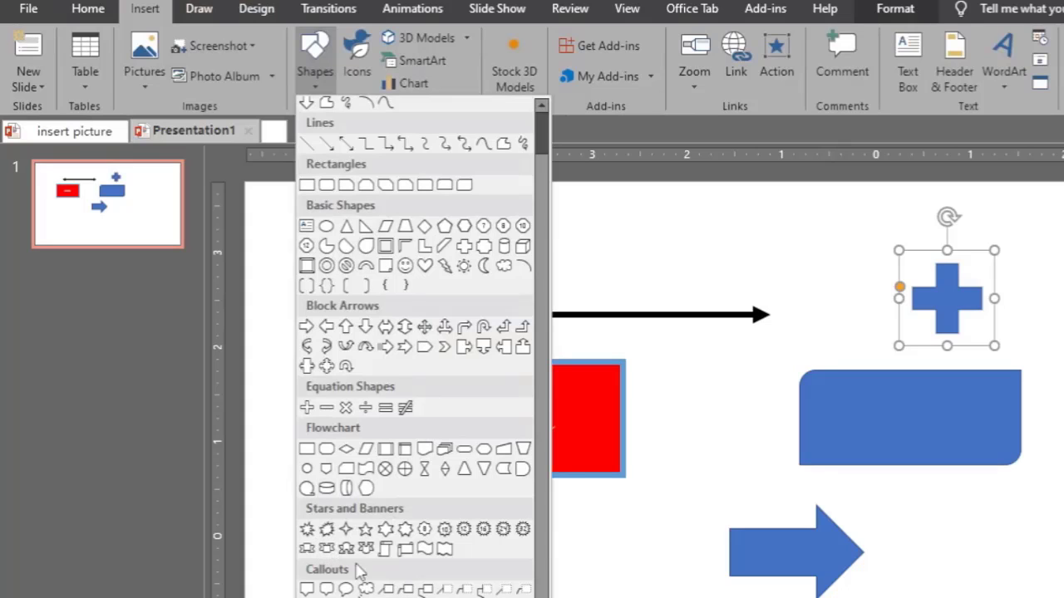
key("Escape")
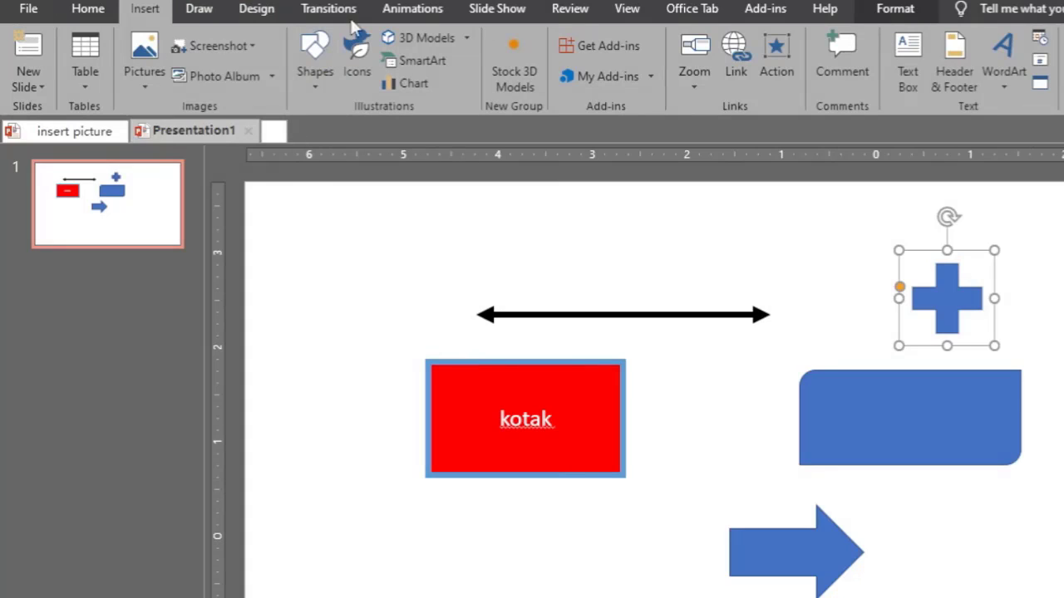
left_click(315, 79)
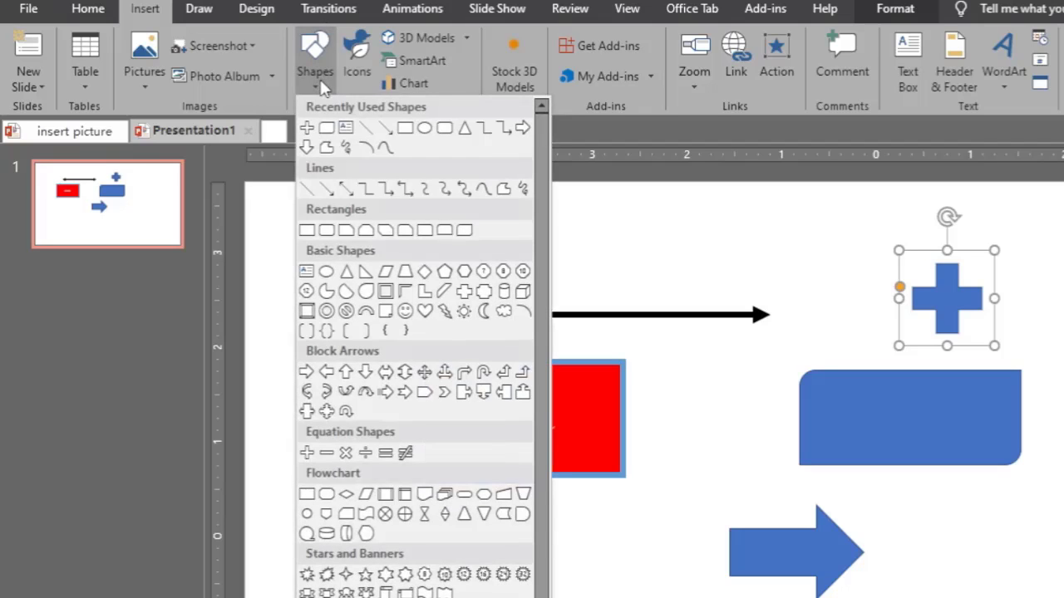
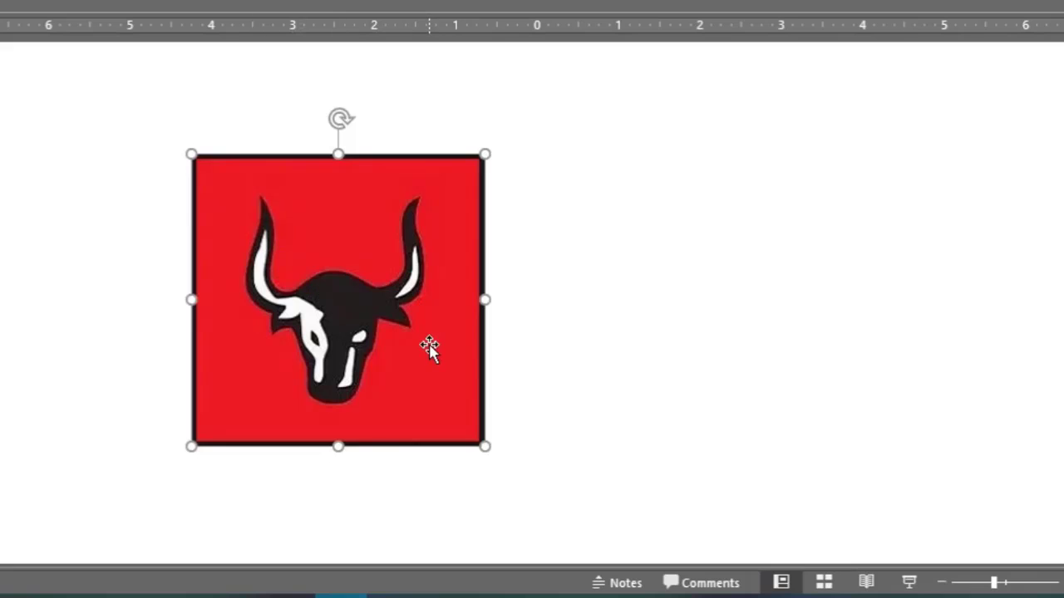
Move the bull picture slightly to the left on the slide and deselect it.
left_click_drag(420, 345, 396, 339)
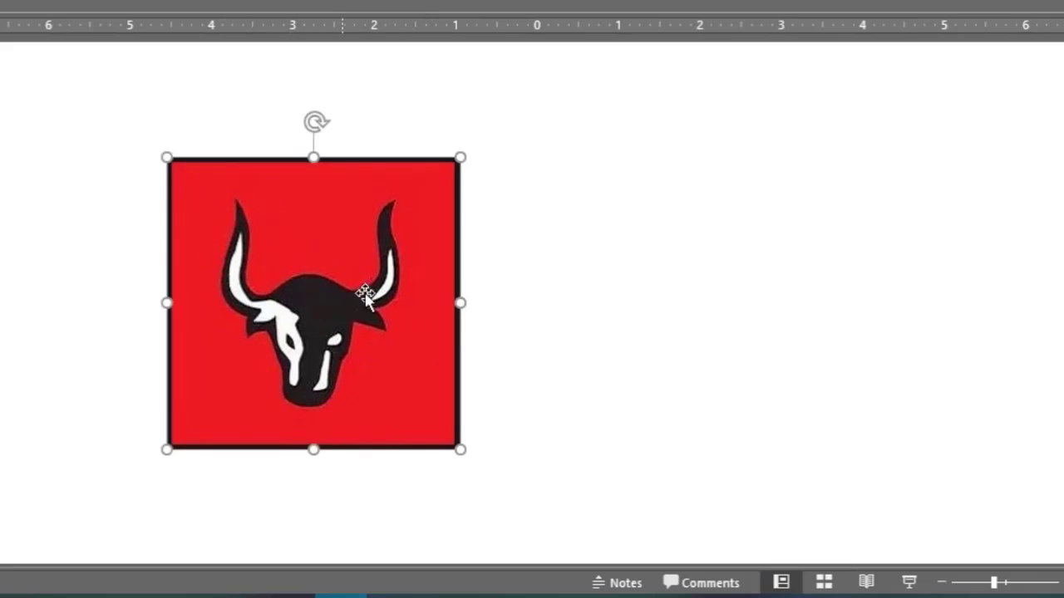
left_click(636, 347)
left_click(396, 330)
left_click(556, 309)
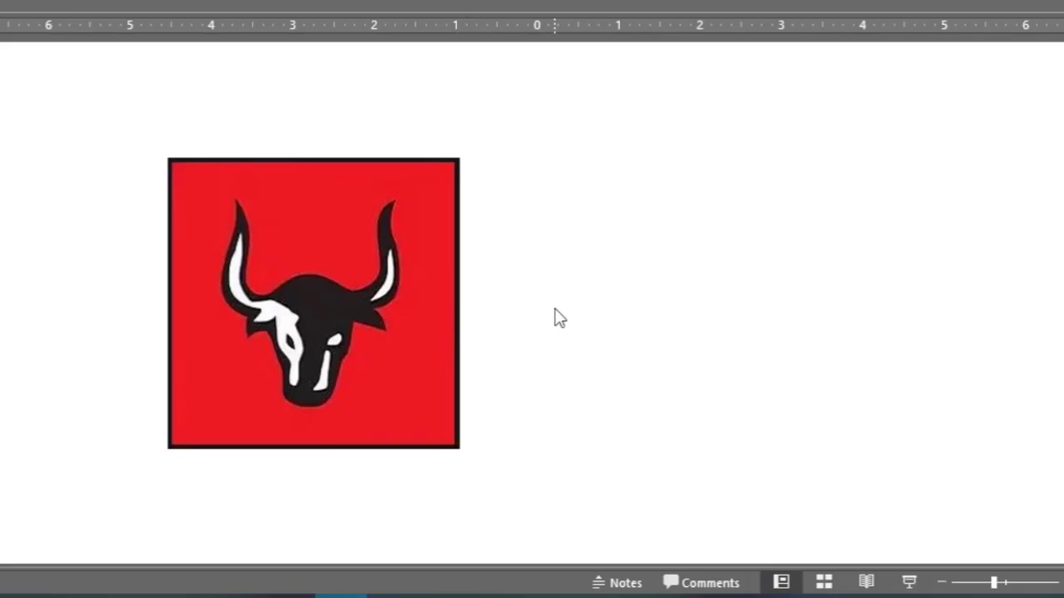
Remove the bull picture's background, mark parts of the bull's forehead as areas to remove, and keep the changes.
left_click(350, 341)
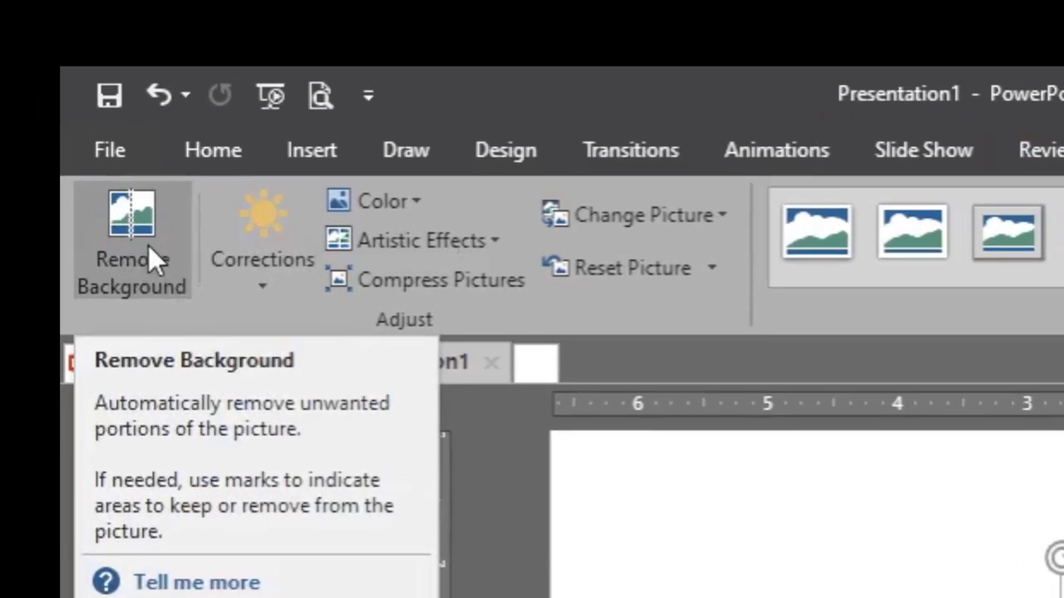
left_click(97, 166)
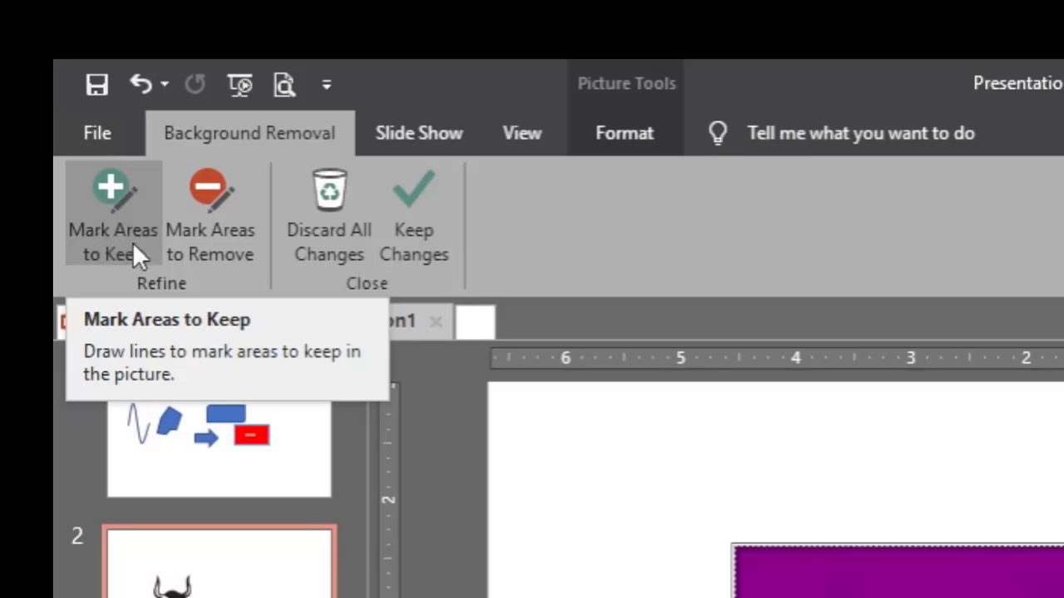
left_click(214, 212)
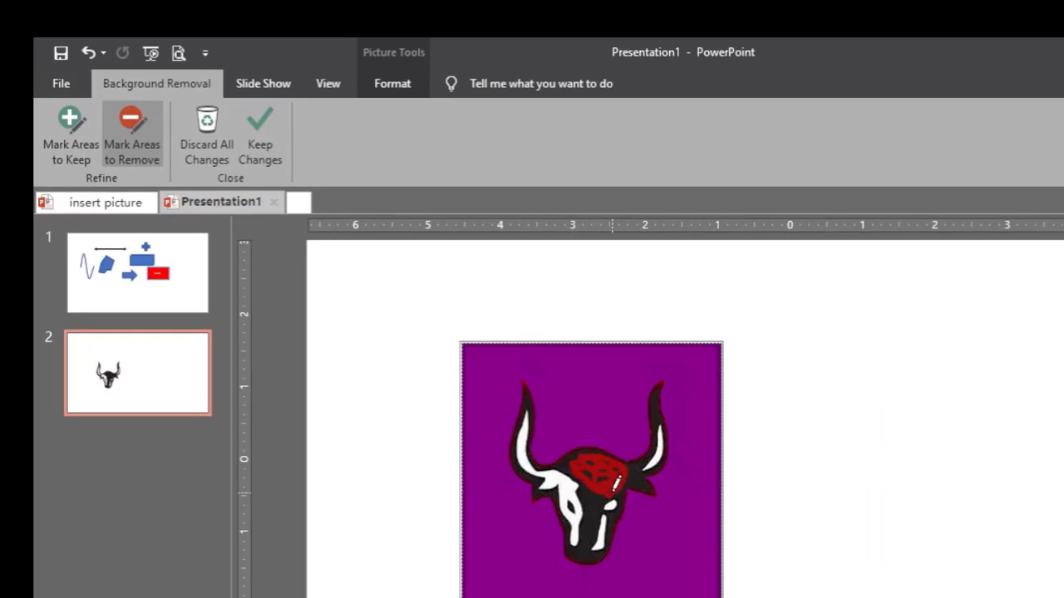
left_click(617, 482)
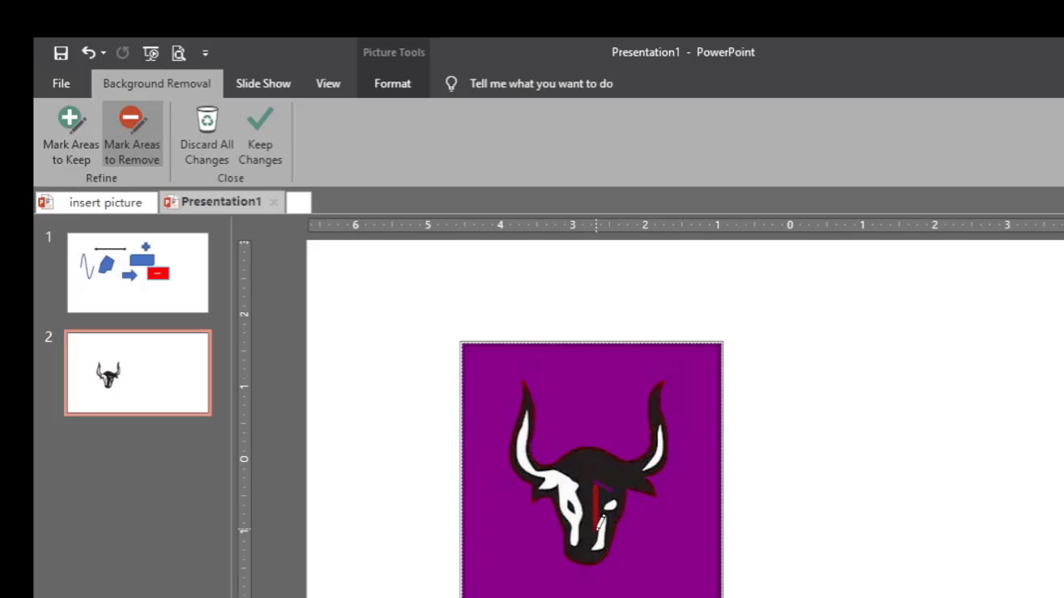
left_click_drag(598, 525, 599, 527)
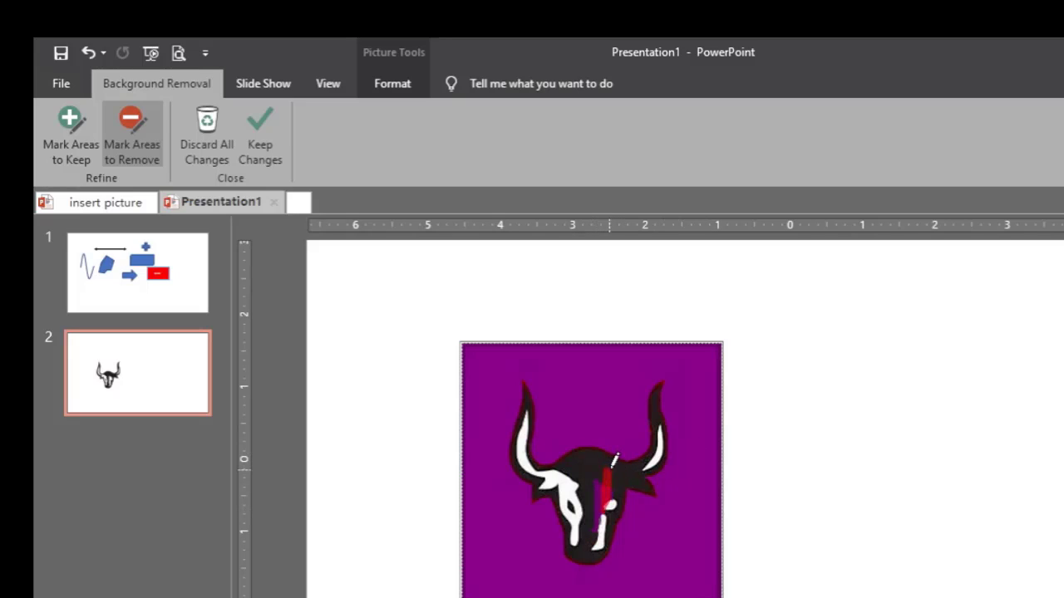
left_click(256, 132)
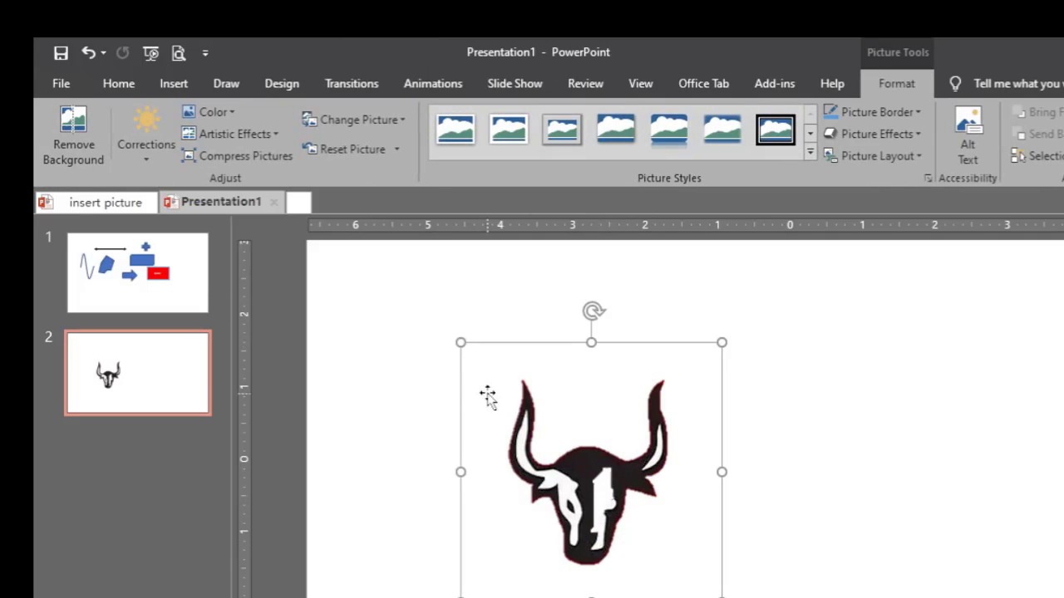
Undo the last area marked for removal and discard all background removal changes on the bull picture.
left_click(86, 52)
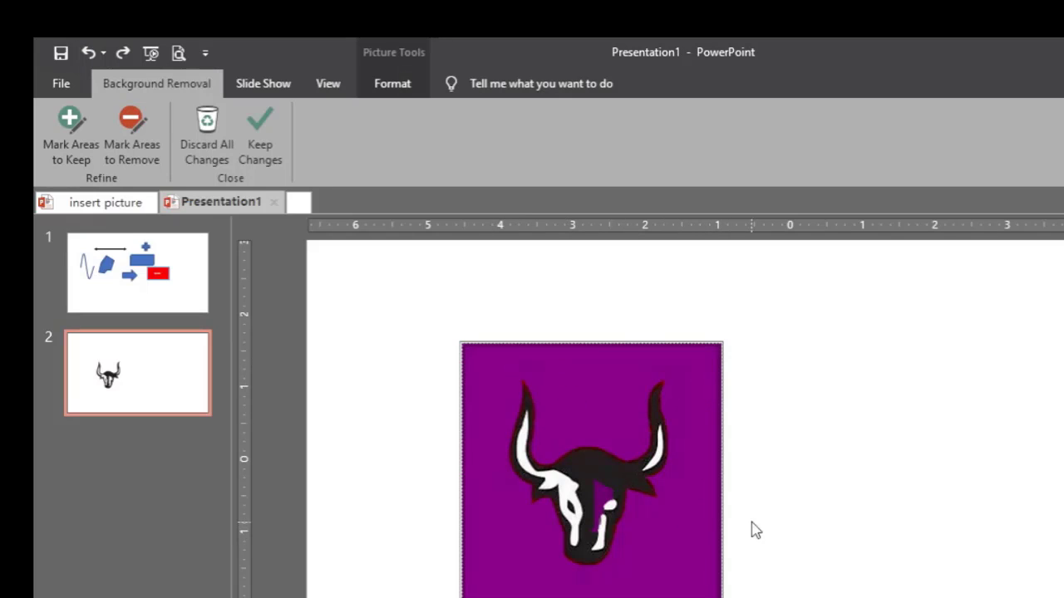
left_click(263, 146)
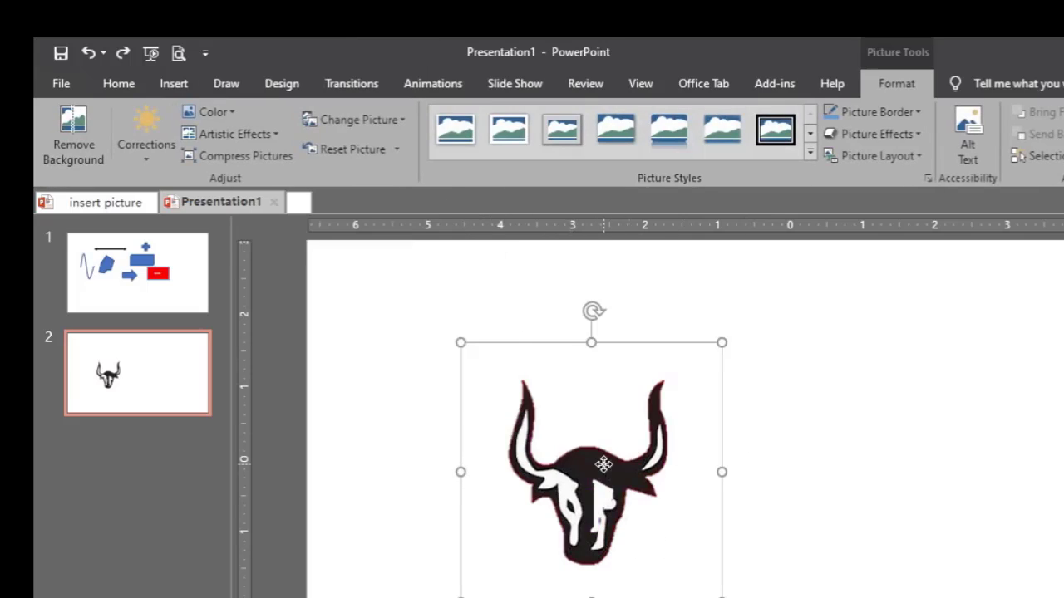
left_click(88, 126)
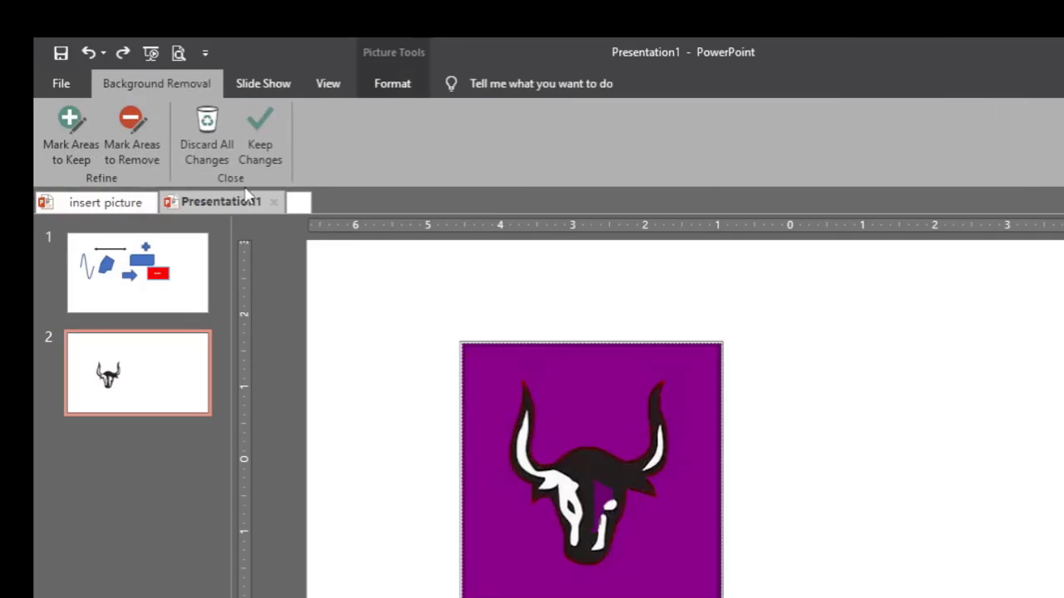
left_click(207, 149)
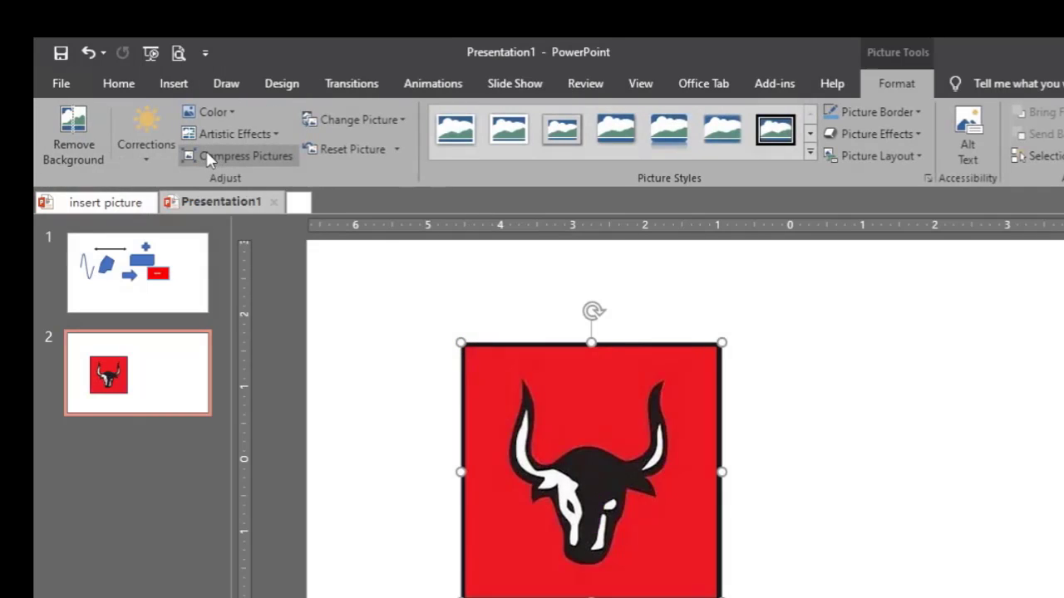
Copy the bull picture and paste a duplicate, placing it to the right of the original with their edges aligned.
left_click(881, 546)
left_click(681, 509)
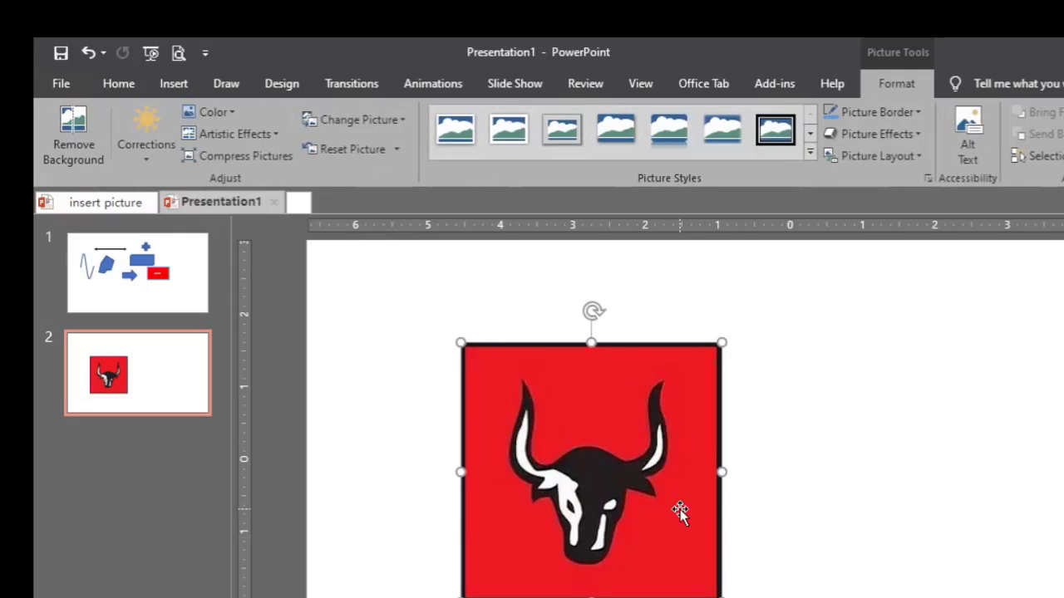
right_click(680, 510)
left_click(743, 205)
right_click(899, 492)
left_click(944, 532)
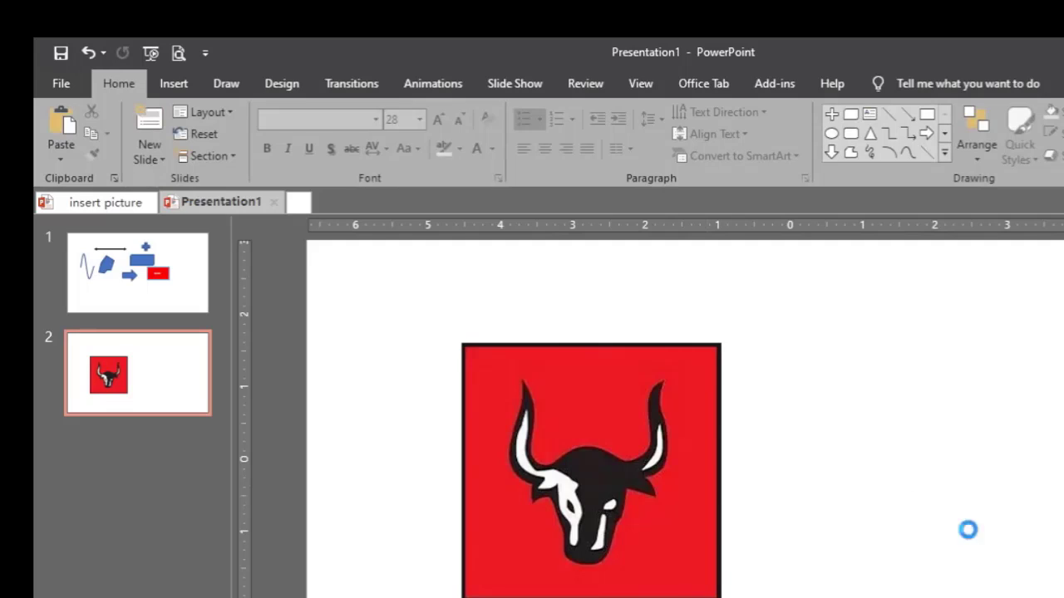
left_click_drag(747, 498, 886, 510)
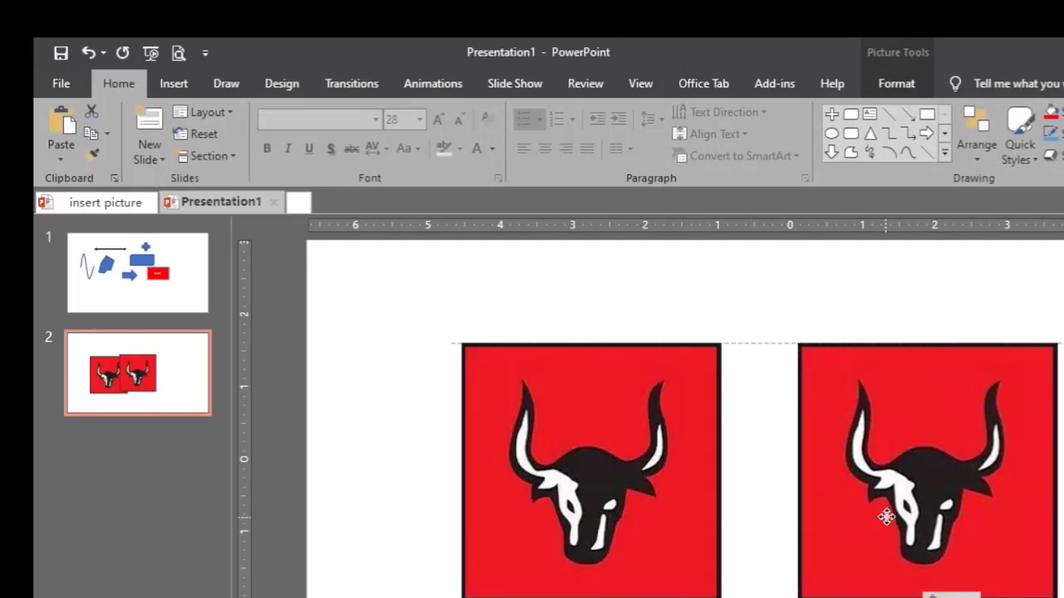
Remove the red background from the right-hand bull picture and keep the changes.
left_click(610, 434)
left_click(901, 453)
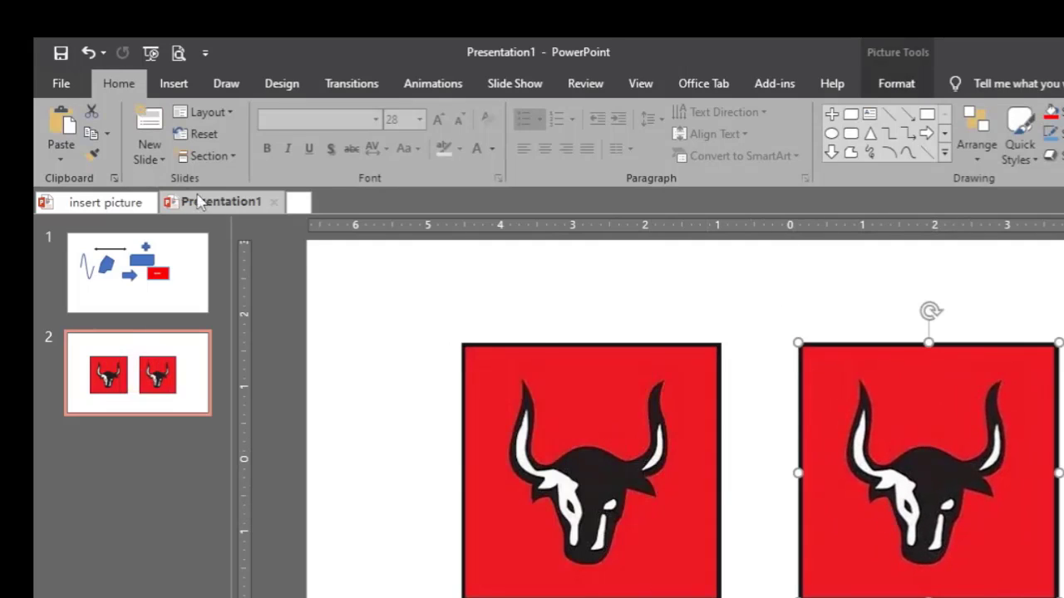
left_click(890, 87)
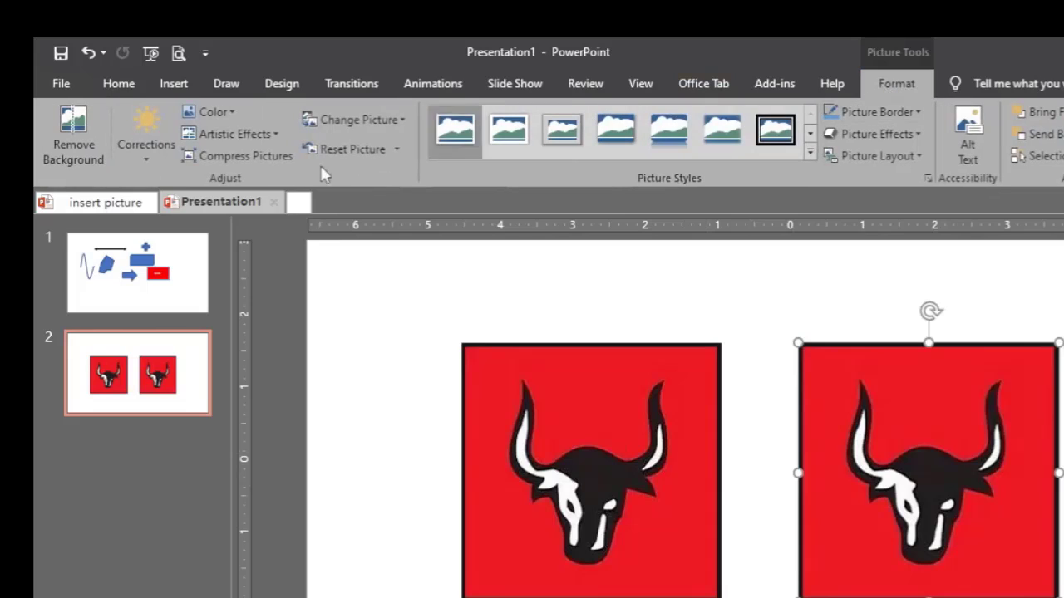
left_click(71, 133)
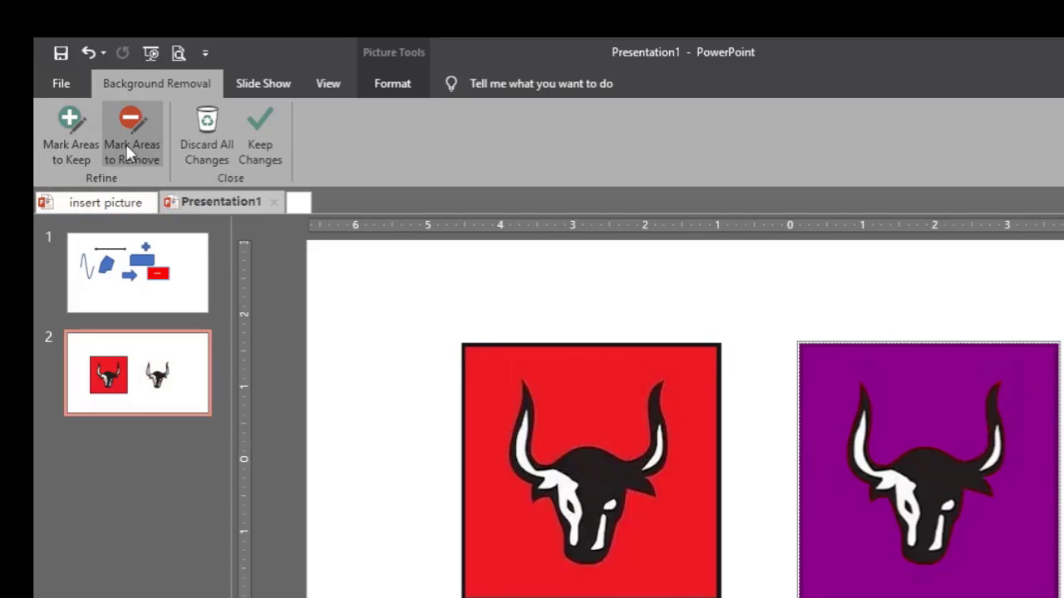
left_click(268, 146)
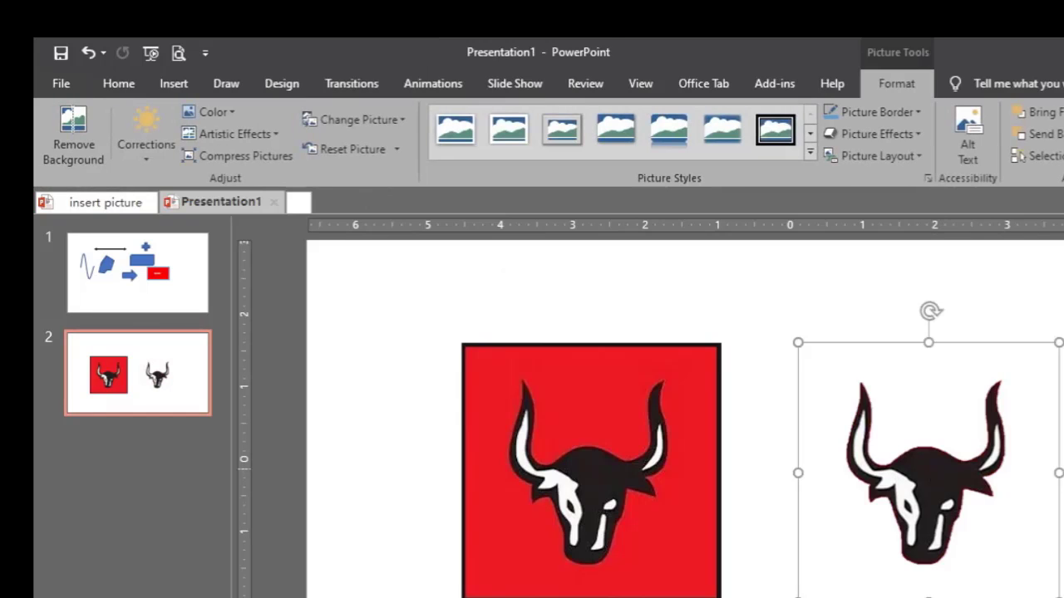
left_click(511, 283)
left_click(640, 499)
left_click(939, 499)
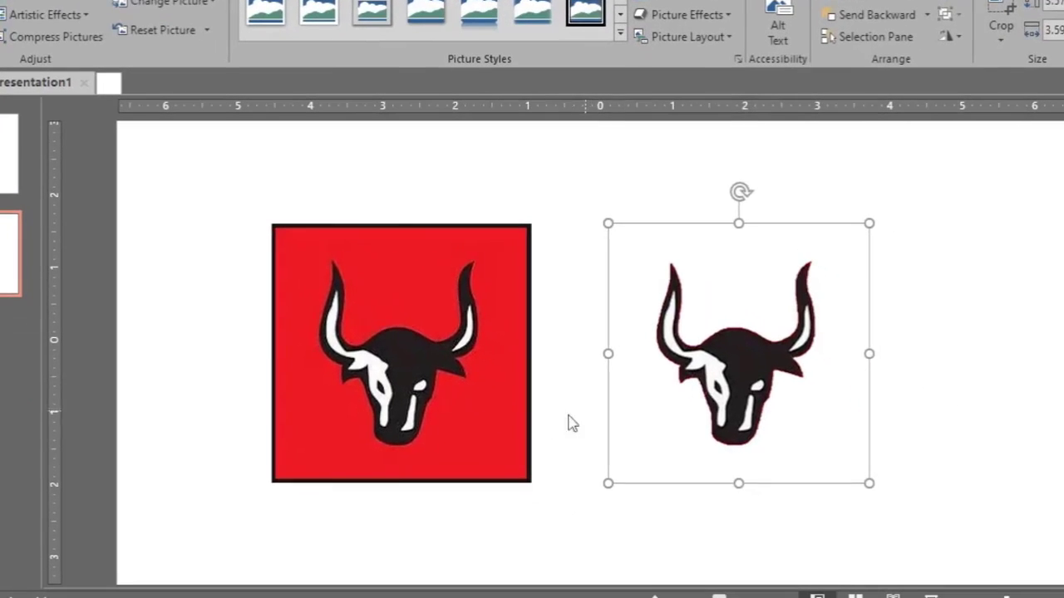
Recolor the left red bull picture with the black-and-white preset that shows a black bull on white.
left_click(527, 458)
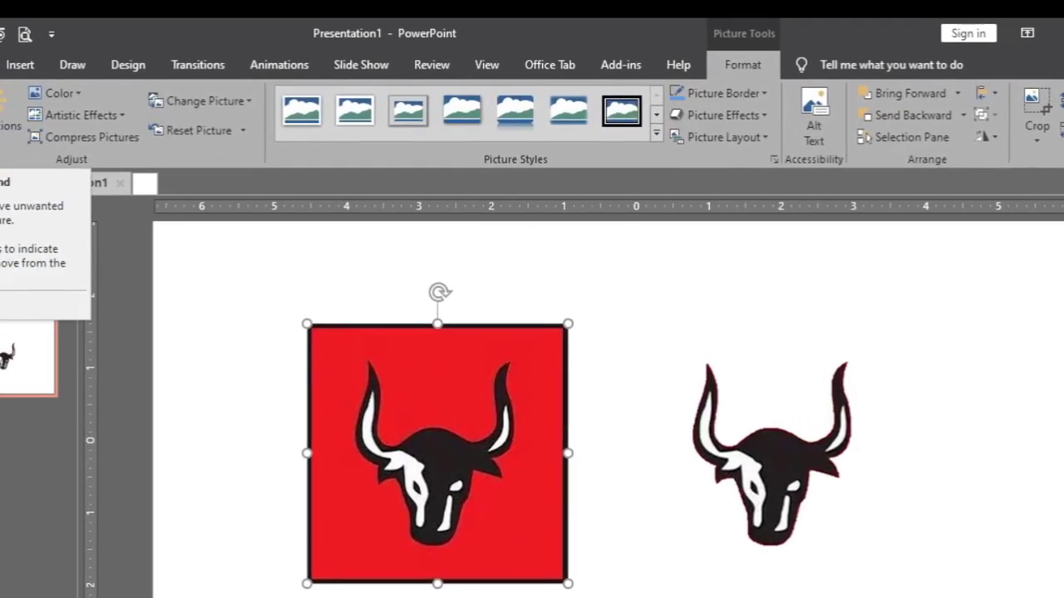
left_click(0, 25)
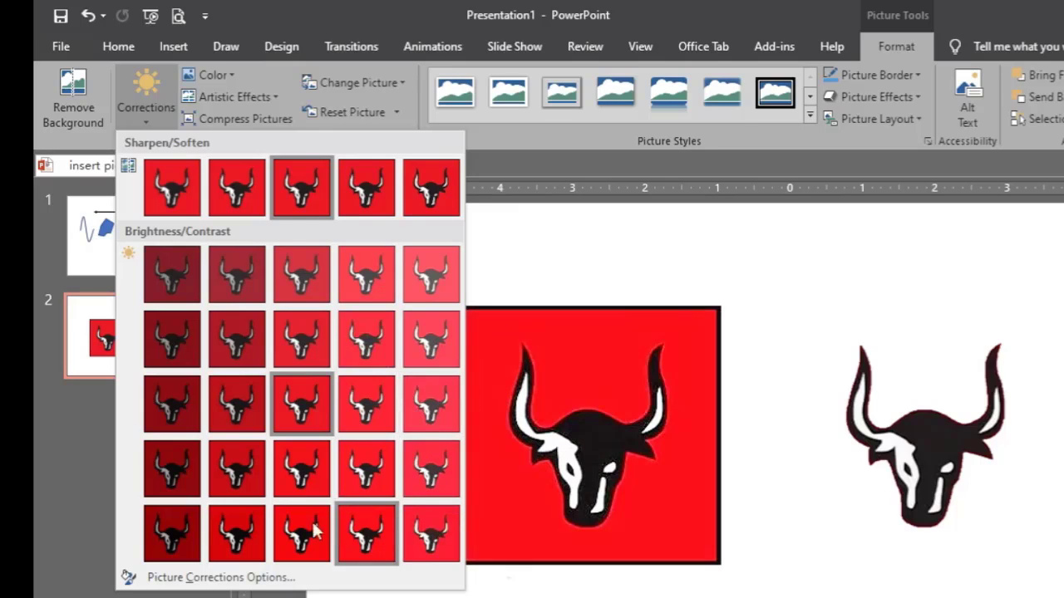
left_click(228, 78)
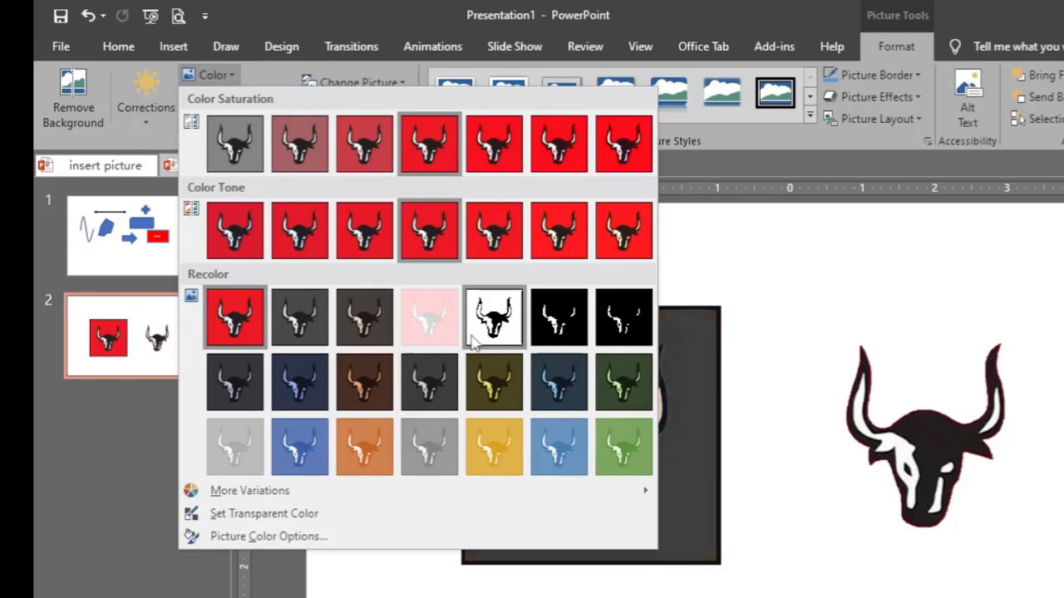
left_click(492, 320)
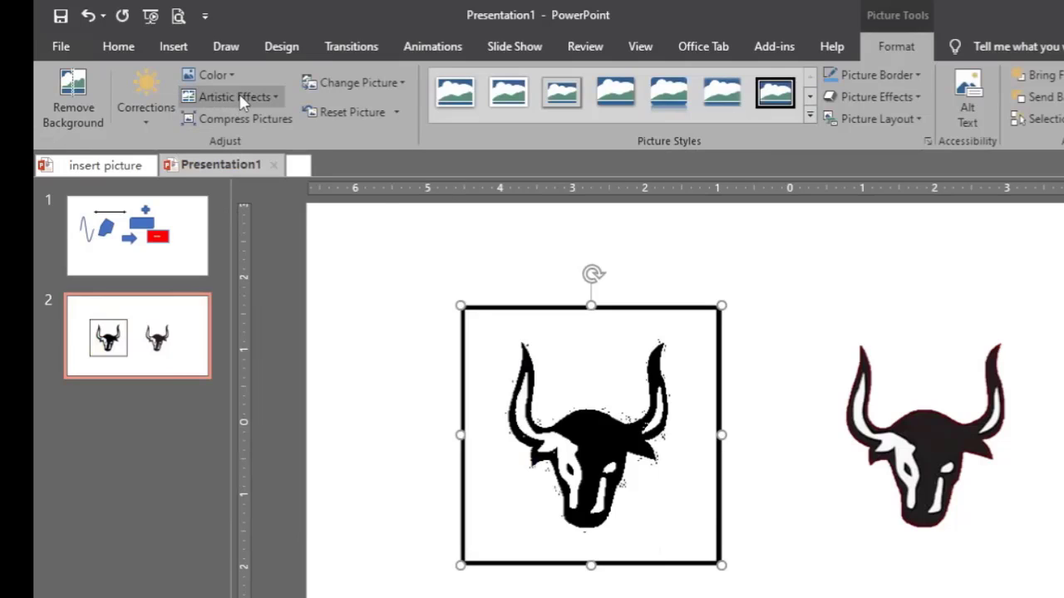
Review the color variations, artistic effects and picture replacement sources for the left bull picture, leaving it without an artistic effect.
left_click(212, 74)
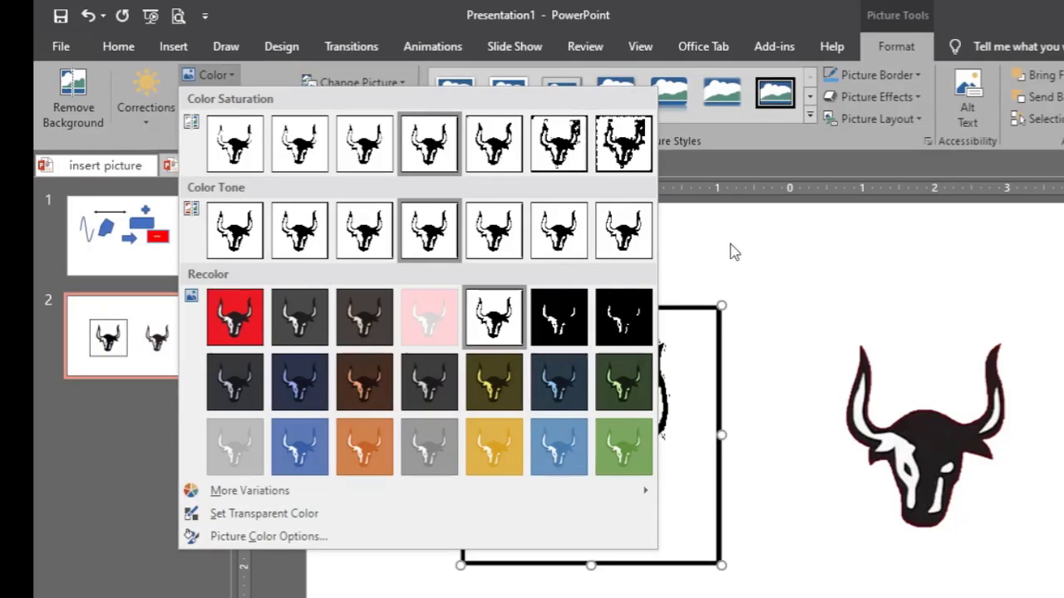
left_click(656, 257)
left_click(246, 99)
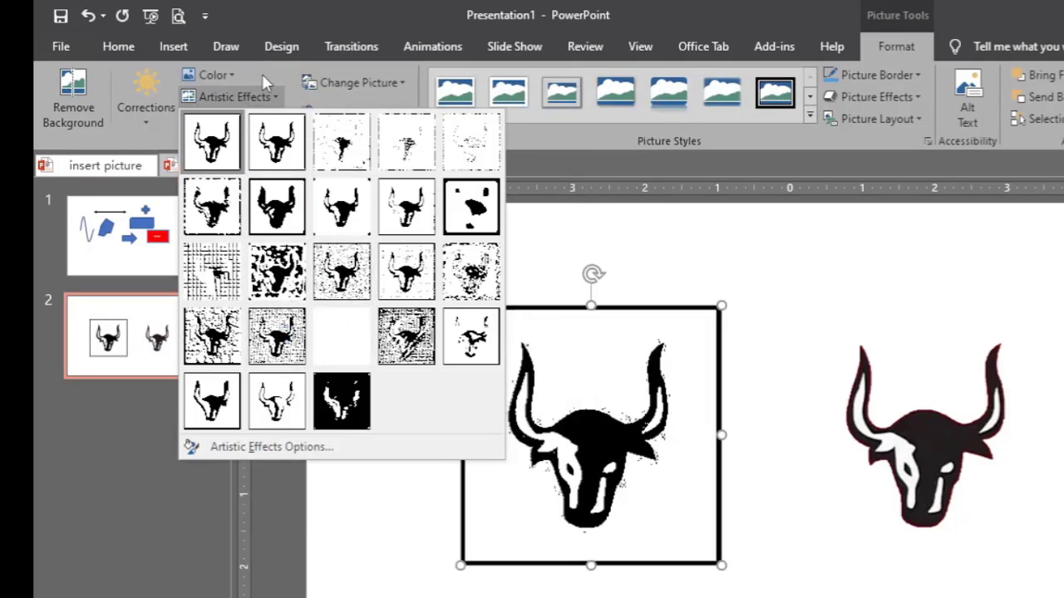
left_click(212, 142)
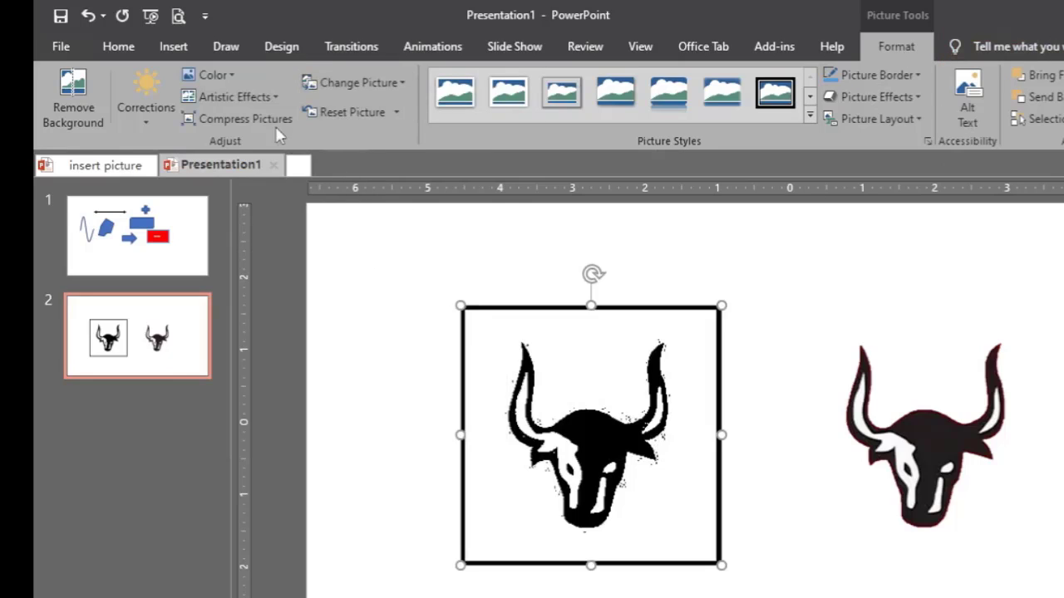
left_click(401, 84)
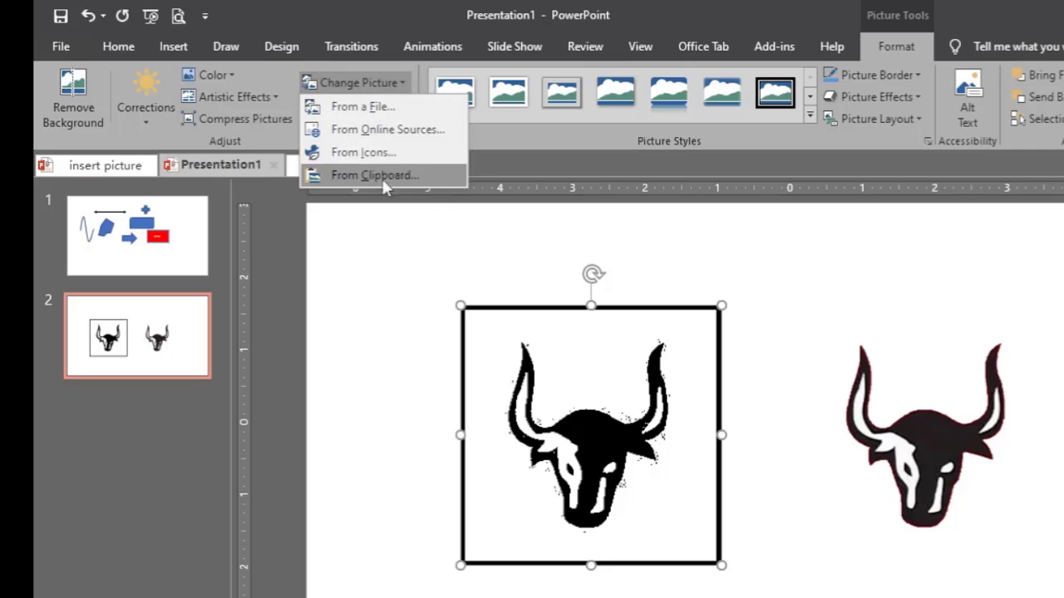
left_click(483, 360)
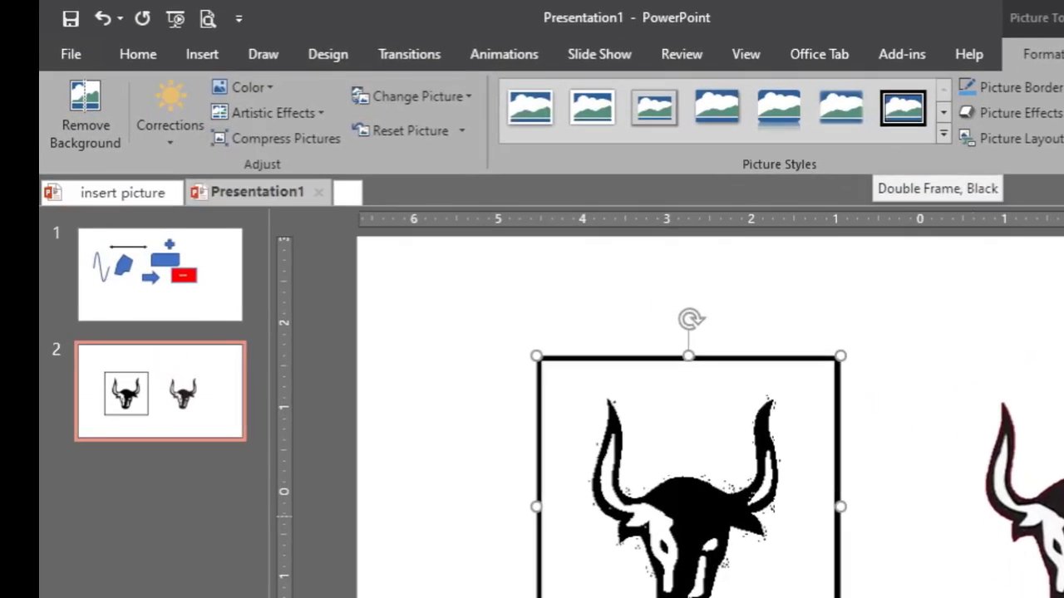
Preview the available picture styles on the right-hand bull picture and close the gallery without applying one.
left_click(923, 424)
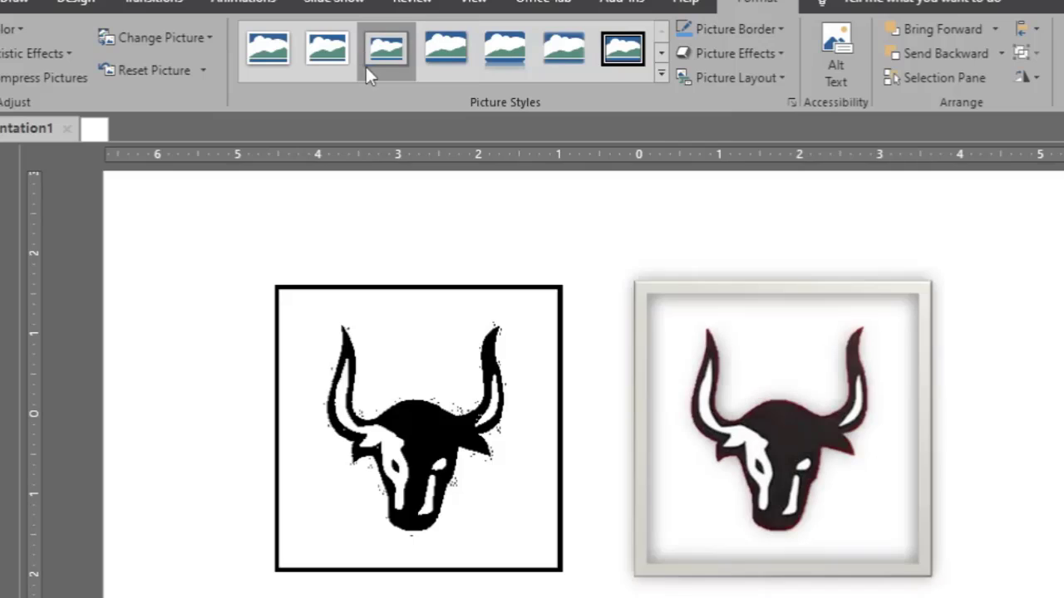
left_click(661, 73)
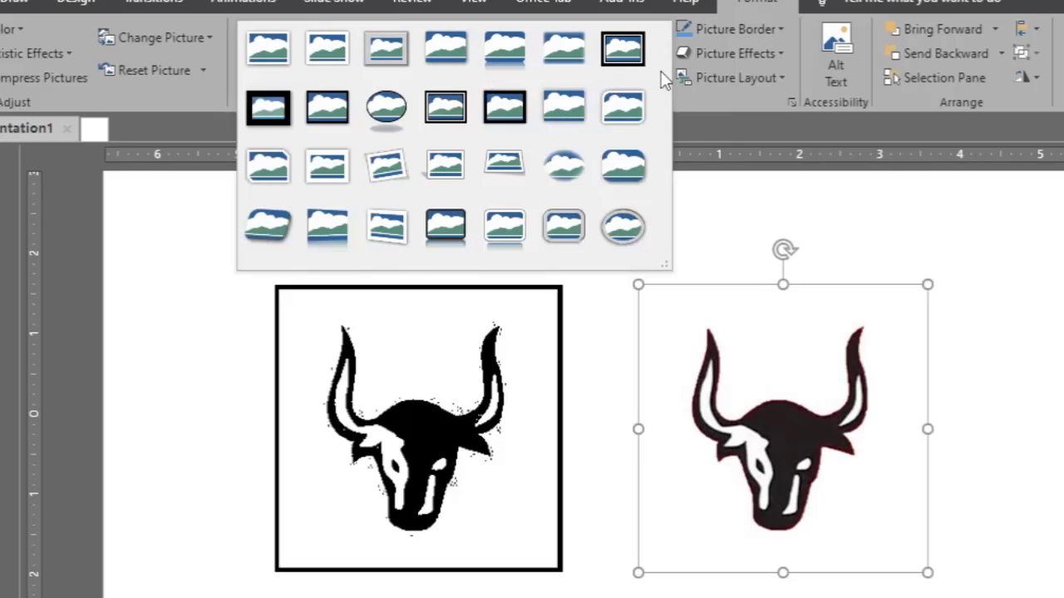
left_click(980, 283)
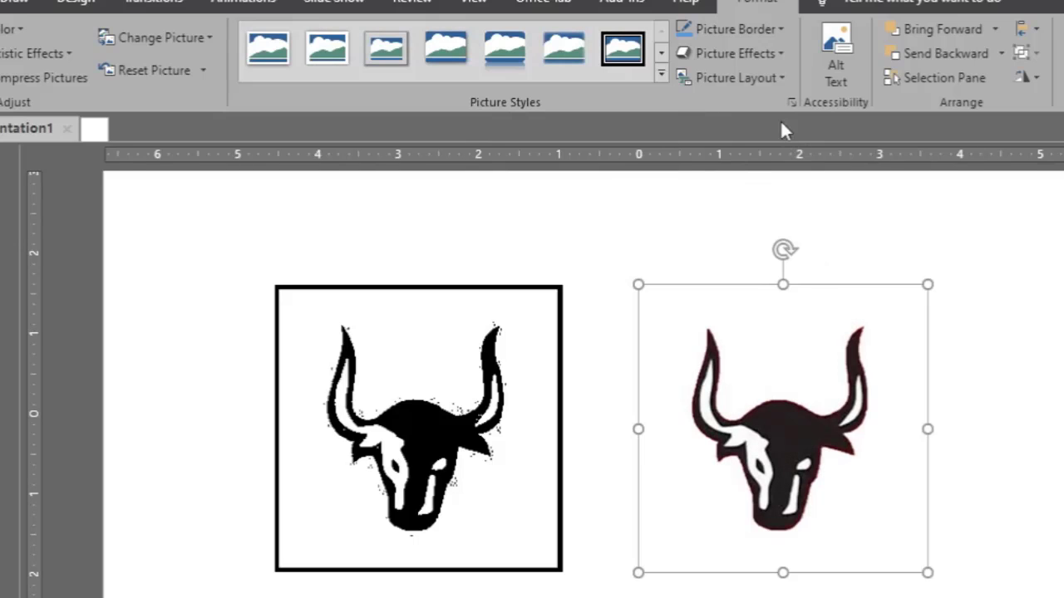
Preview the shadow and preset picture effects on the right-hand bull picture without applying any.
left_click(774, 52)
mouse_move(754, 170)
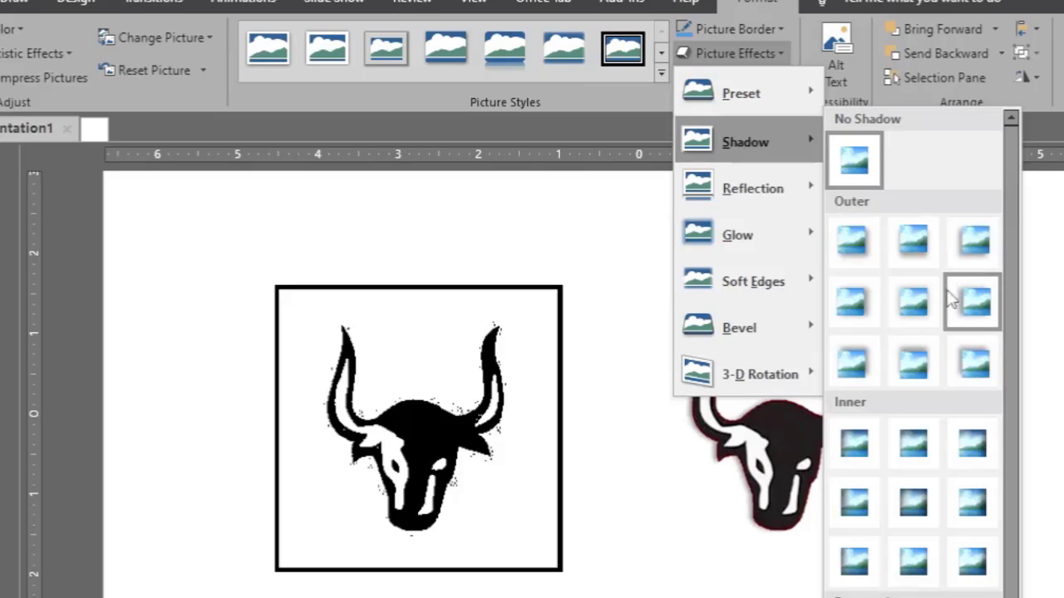
mouse_move(731, 96)
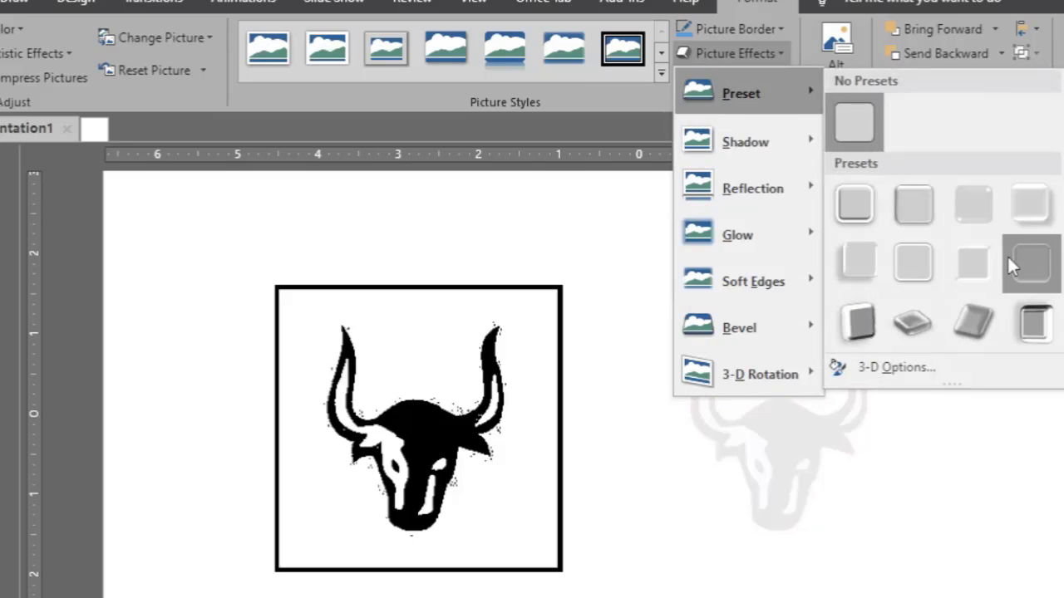
left_click(504, 388)
Preview the preset picture effects, including Preset 10, on the left bull picture without applying any.
left_click(542, 371)
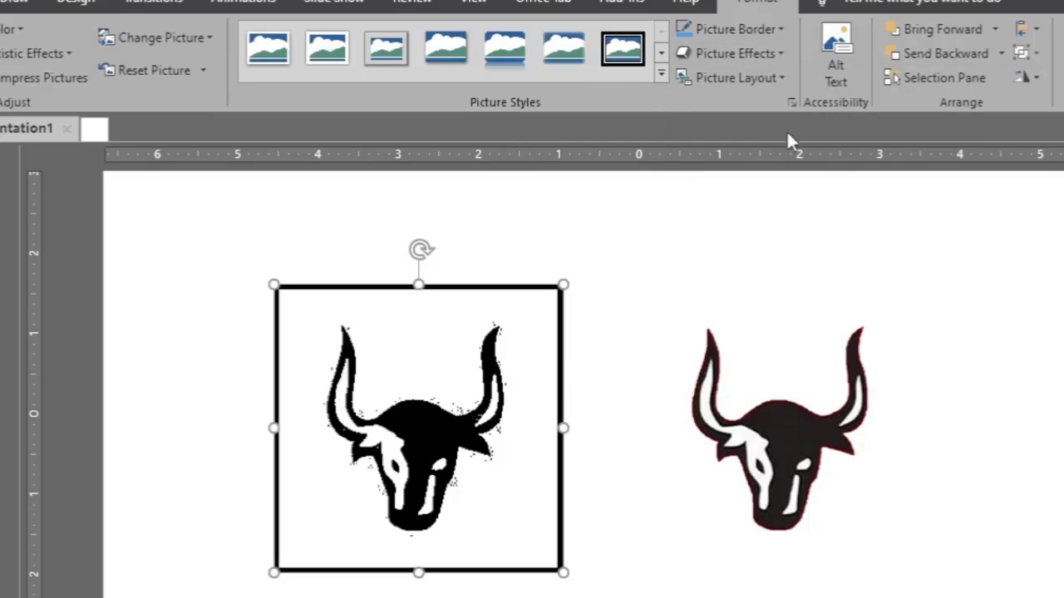
left_click(764, 53)
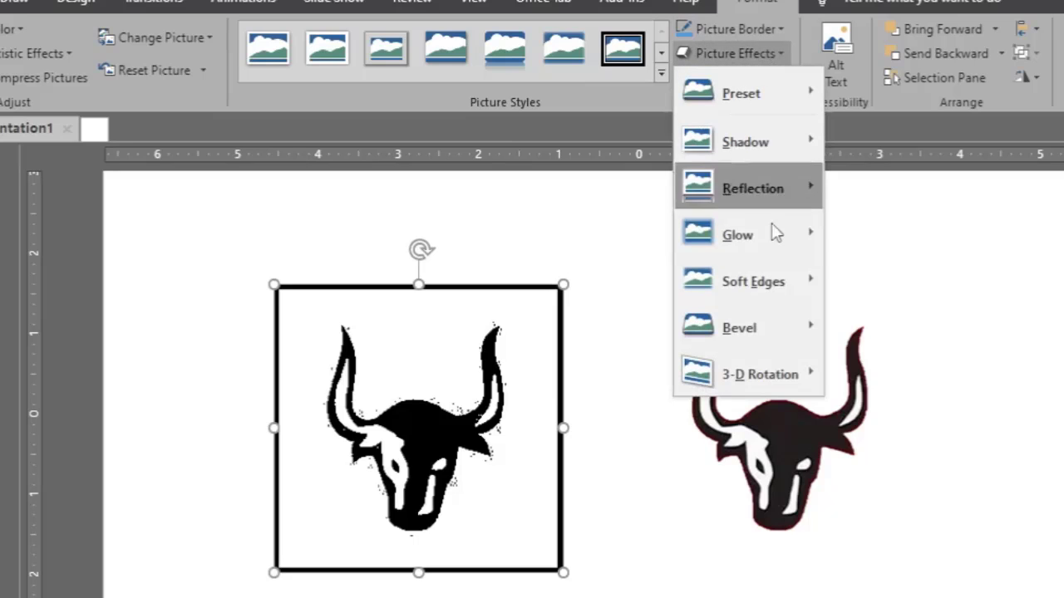
mouse_move(719, 103)
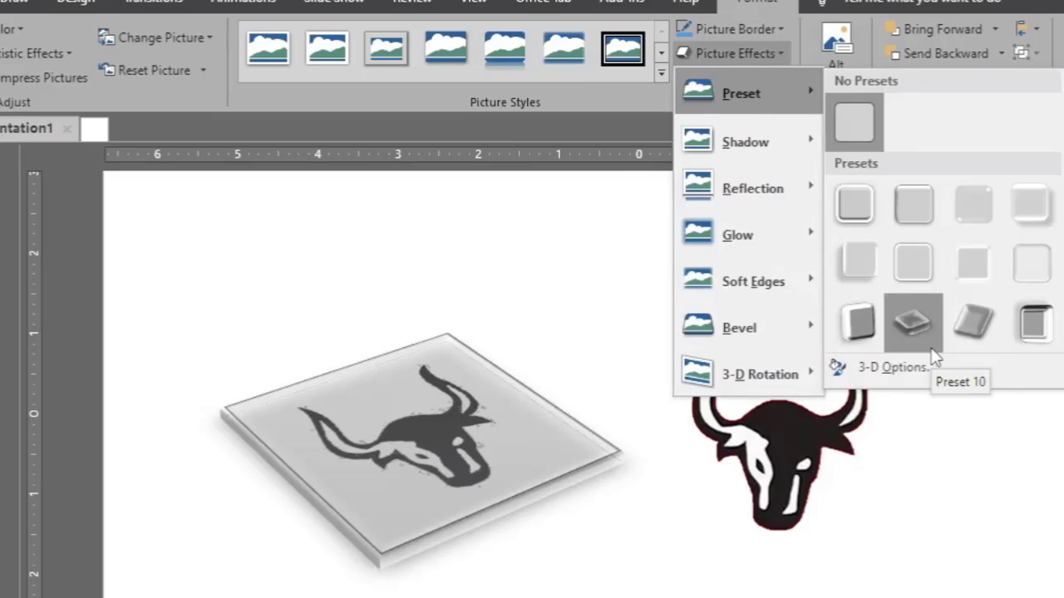
left_click(992, 539)
Crop the left bull picture closely around the bull's head, to about 2.78" high and 2.43" wide.
left_click(835, 426)
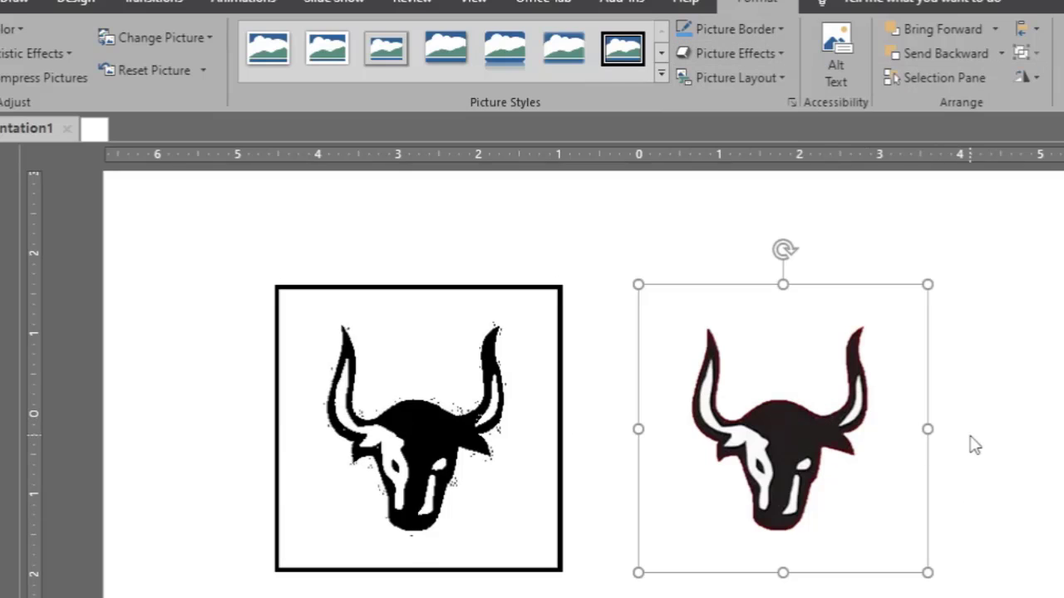
left_click(1009, 434)
left_click(850, 440)
left_click(502, 462)
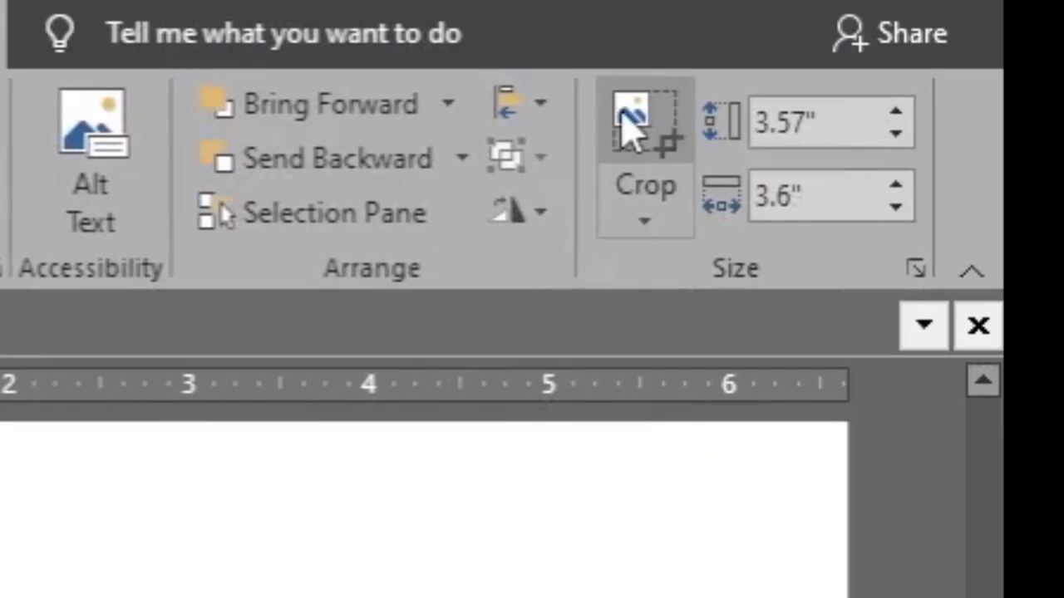
left_click(632, 125)
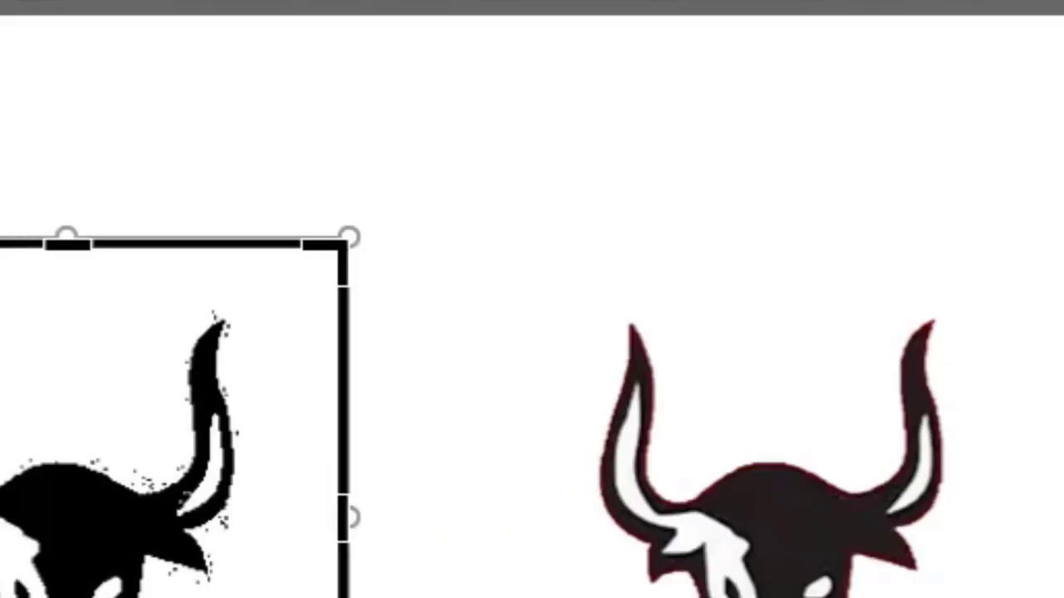
left_click_drag(235, 33, 314, 84)
left_click_drag(745, 537, 664, 484)
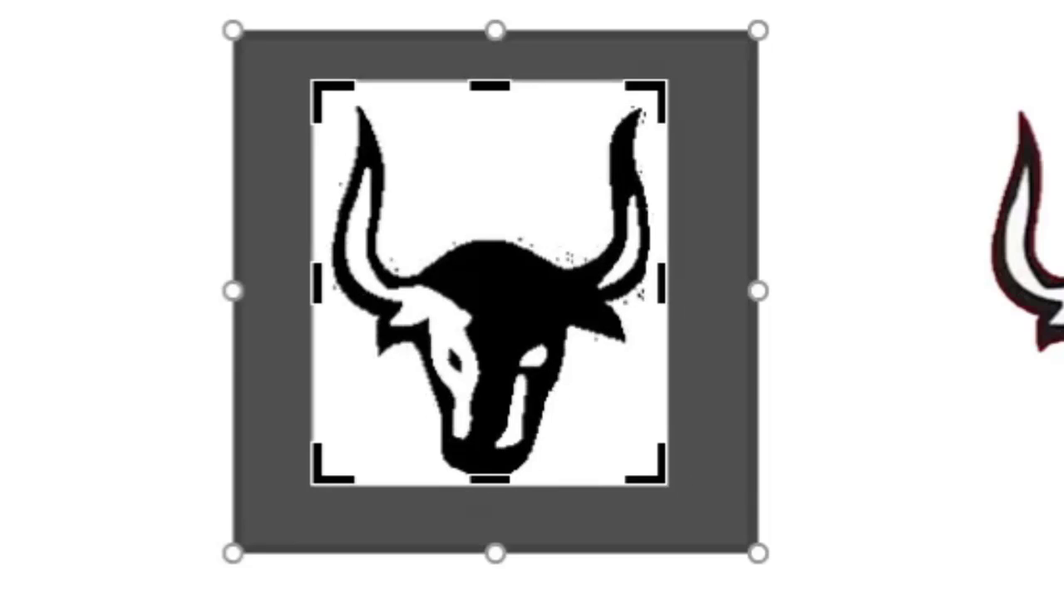
key("Escape")
key("Escape")
left_click(488, 368)
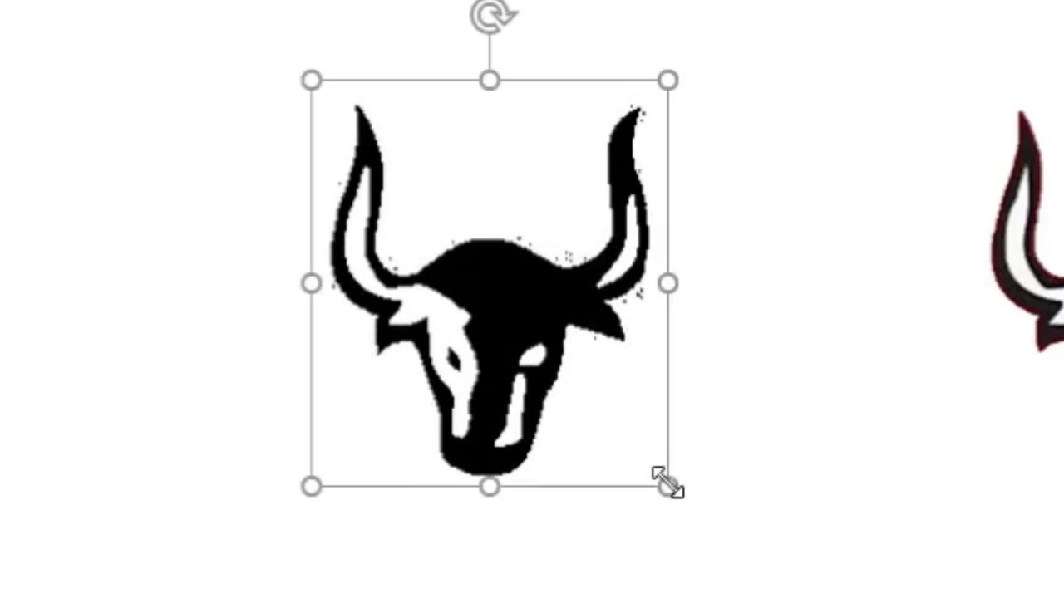
left_click_drag(309, 83, 359, 134)
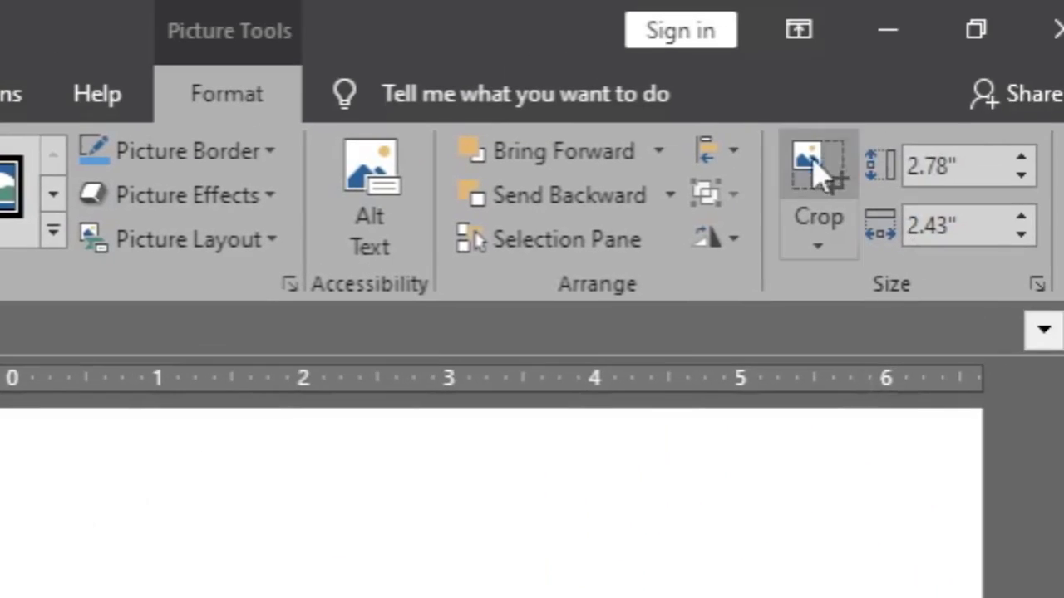
Crop away the left half of the bull's head, narrowing the left picture to about 1.25" wide.
left_click(818, 167)
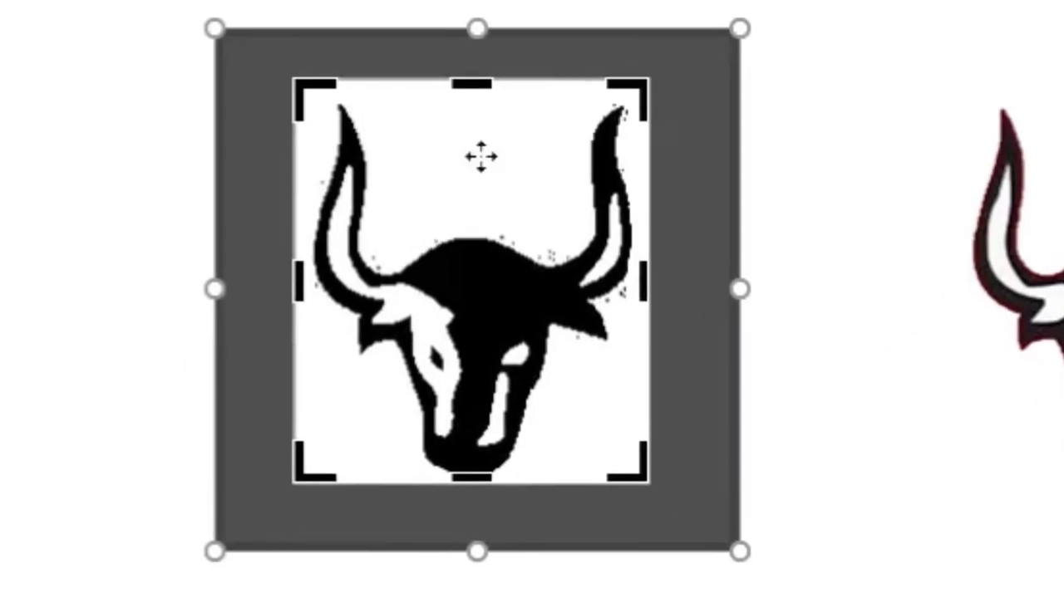
left_click_drag(305, 270, 475, 298)
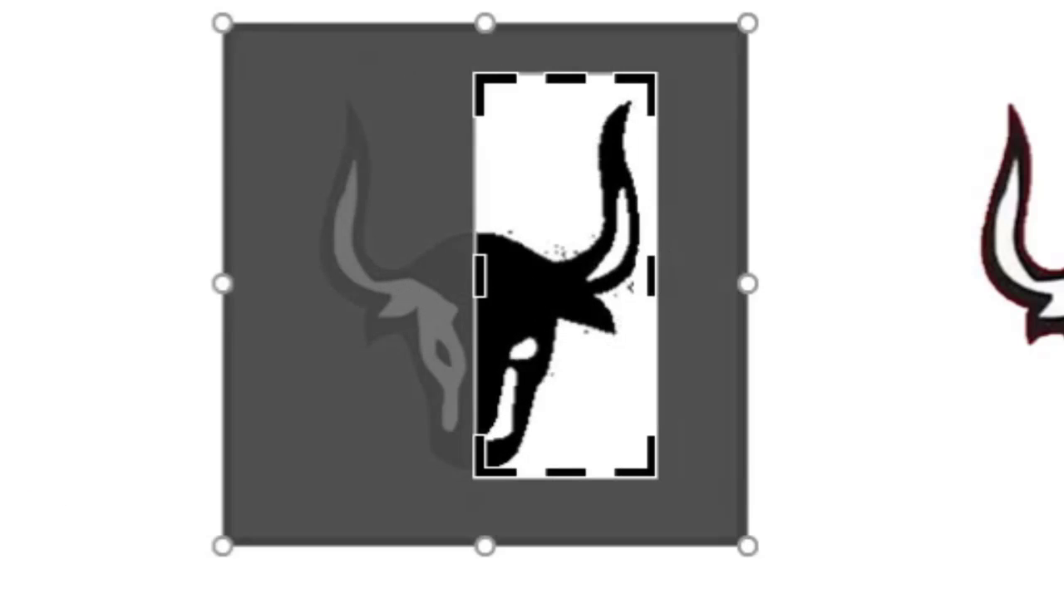
key("Escape")
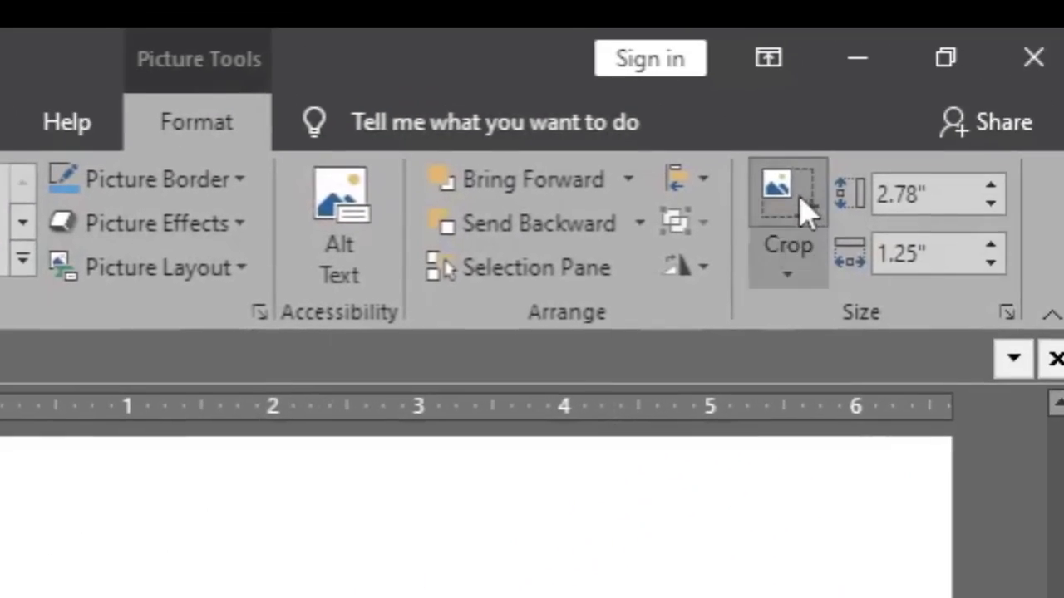
Extend the left picture's crop frame outward on all sides to show nearly the whole picture again.
left_click(805, 212)
left_click_drag(582, 285, 327, 275)
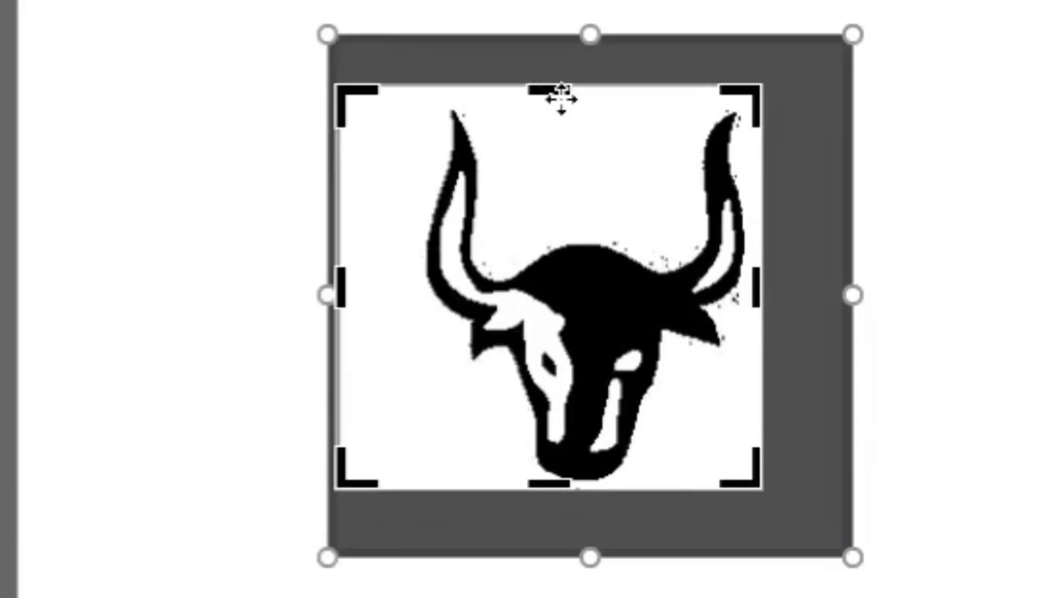
left_click_drag(570, 49, 574, 35)
left_click_drag(748, 461, 836, 541)
key("Escape")
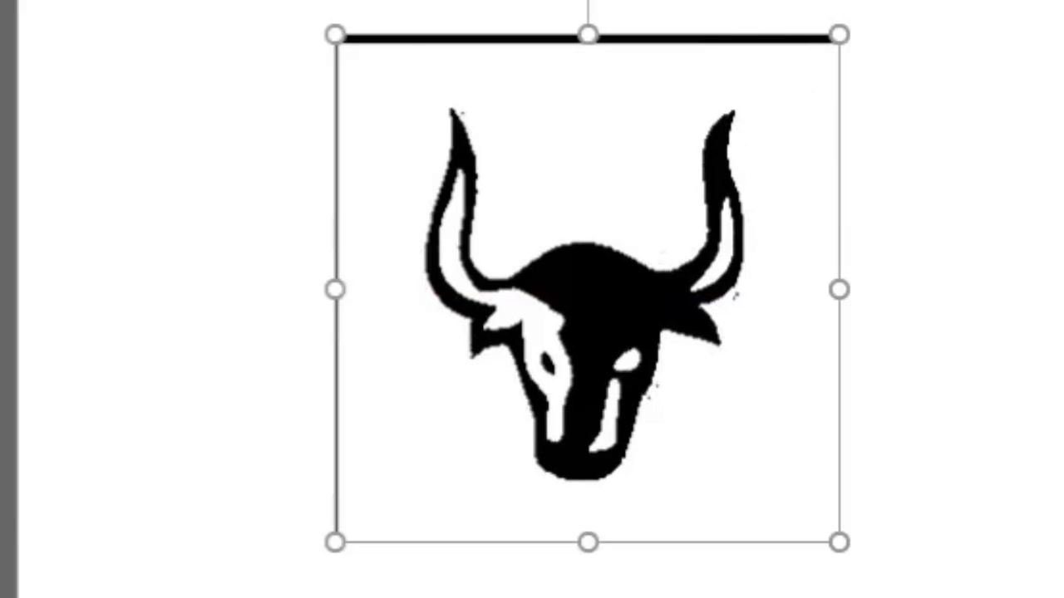
Remove the black-and-white recolor from the left bull picture to restore its original red background.
left_click(2, 2)
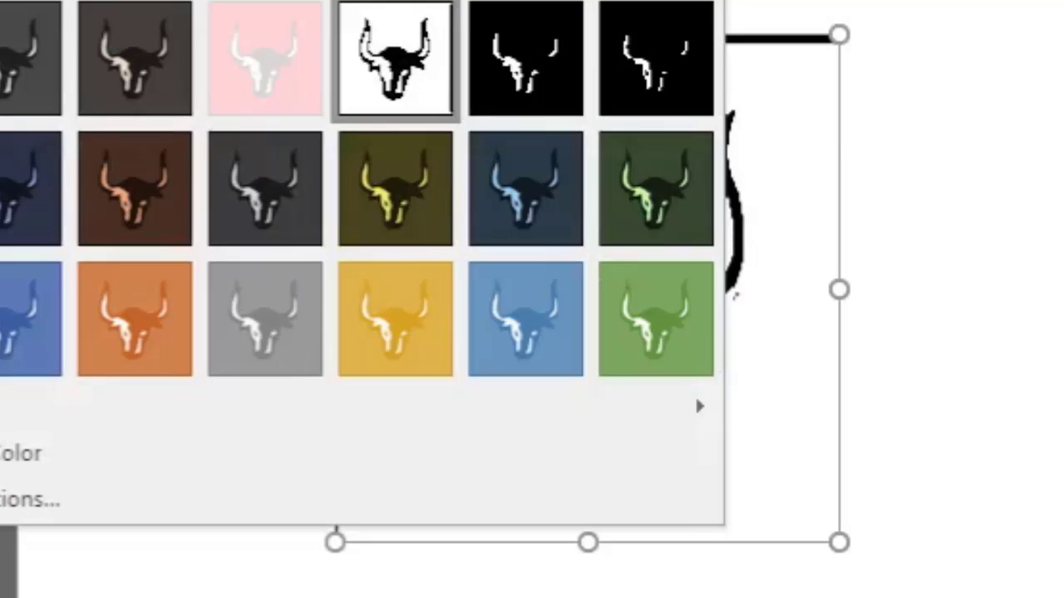
left_click(2, 59)
left_click(888, 525)
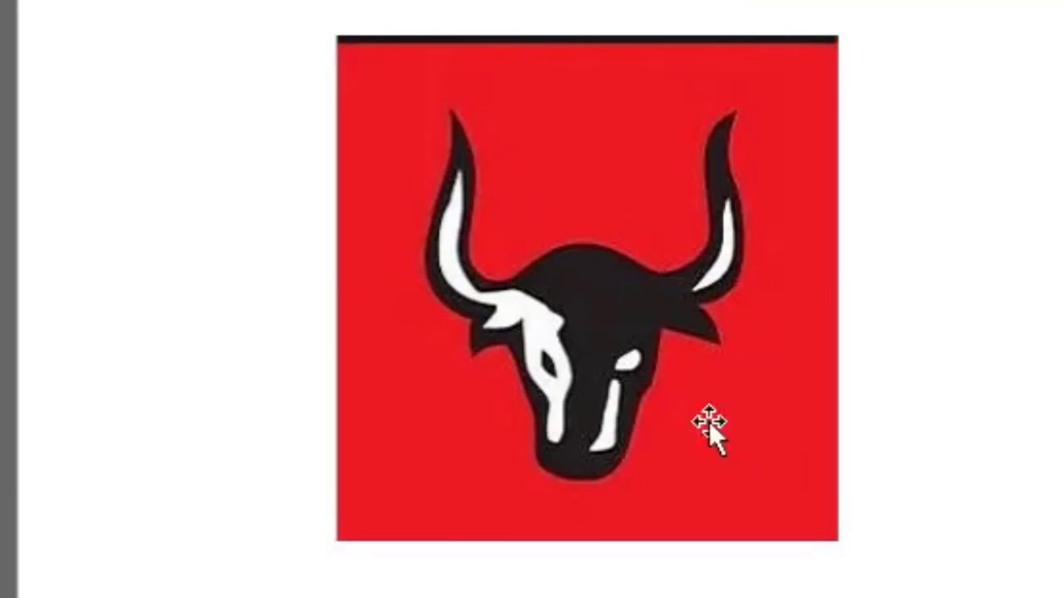
left_click(797, 442)
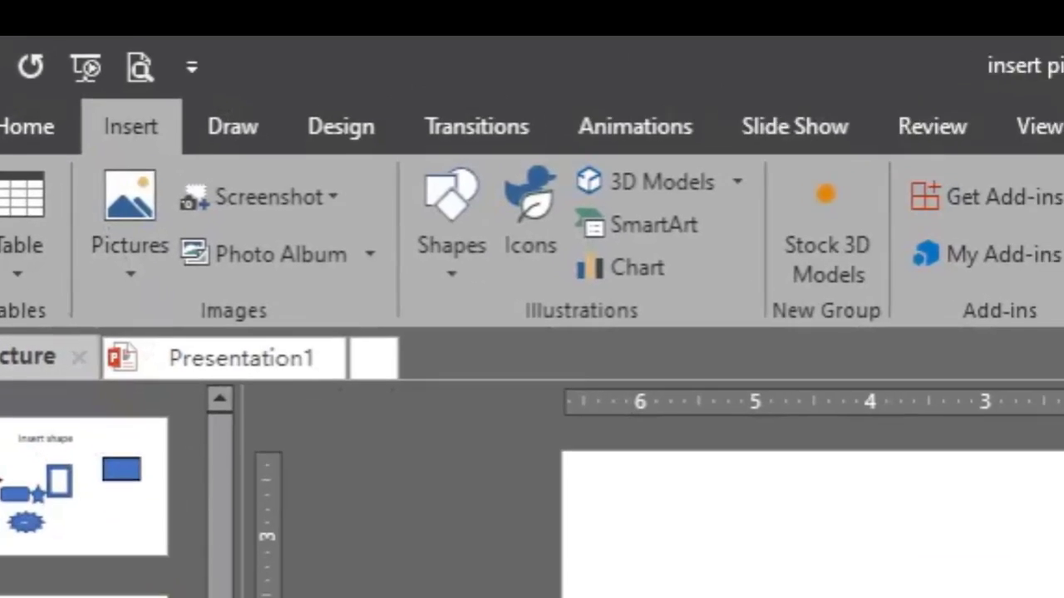
Look at the SmartArt example slide, switch back to Presentation1 and add a new slide after the bull pictures.
left_click(49, 485)
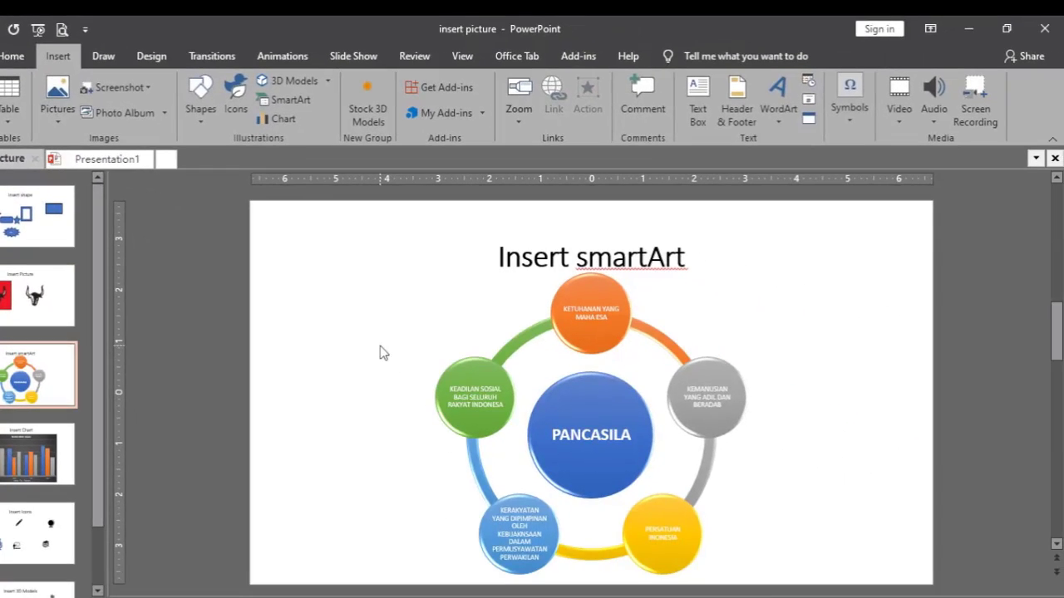
left_click(107, 159)
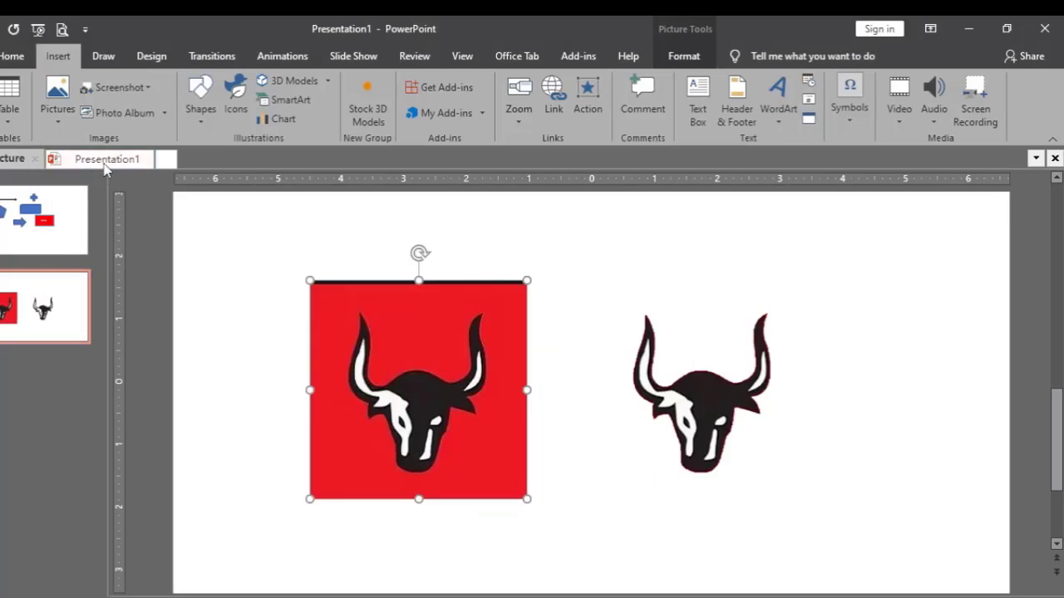
left_click(52, 317)
key("Return")
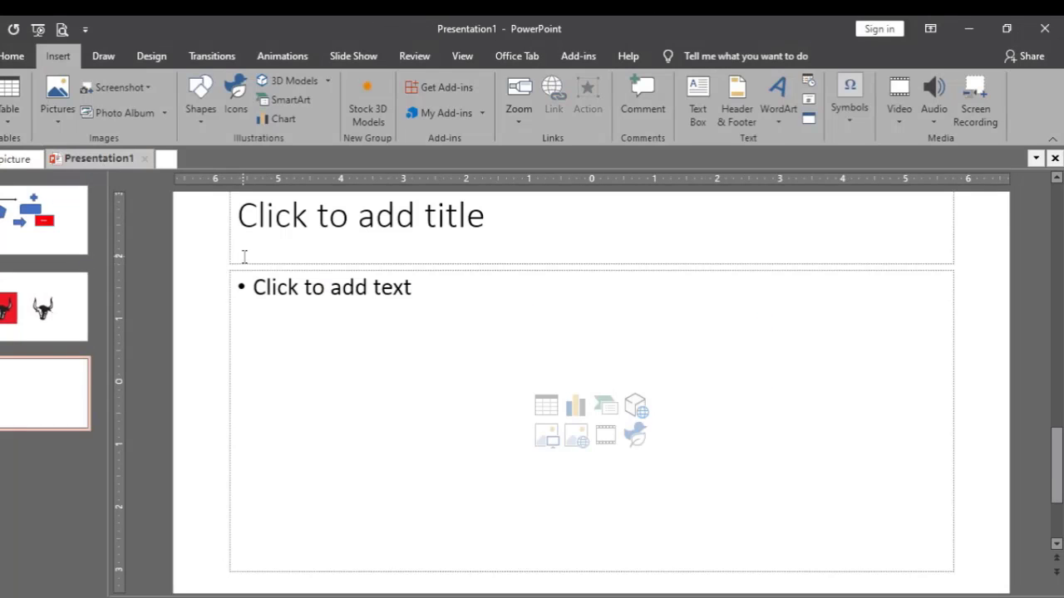
Delete the title and text placeholders from the new slide.
left_click(253, 263)
key("Delete")
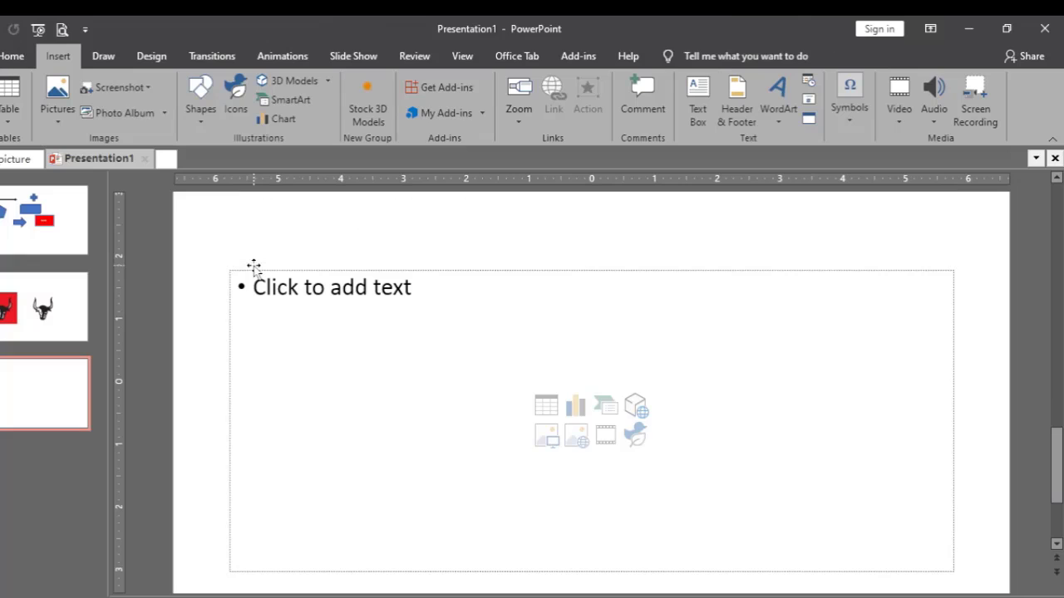
left_click(254, 264)
key("Delete")
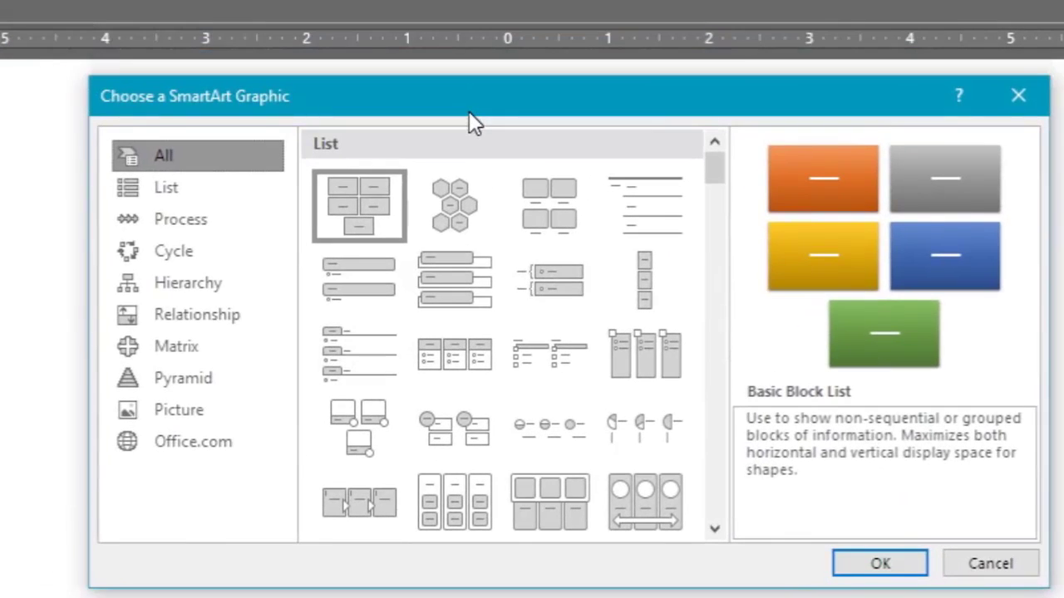
Browse the List category of SmartArt graphics and preview the Basic Block List and Alternating Hexagons layouts.
left_click(168, 188)
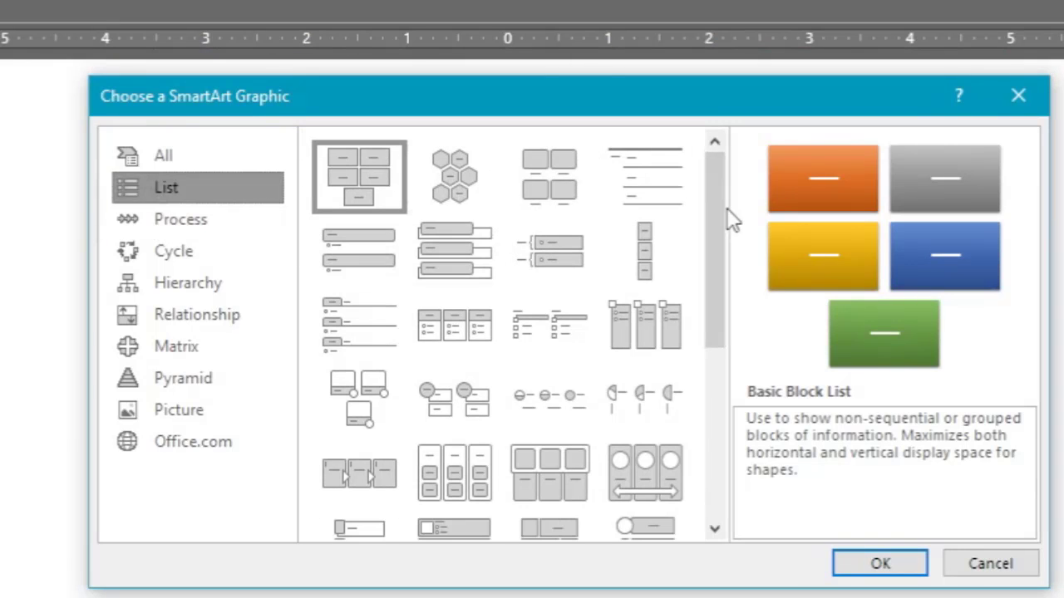
left_click_drag(720, 218, 746, 241)
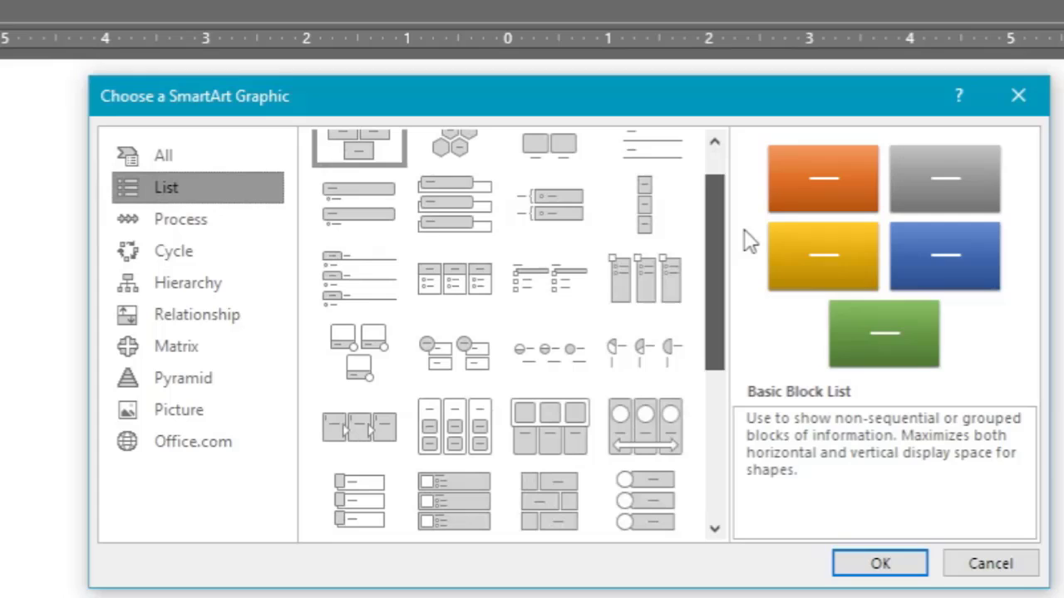
left_click(401, 218)
scroll(427, 207, "up", 1)
left_click(387, 194)
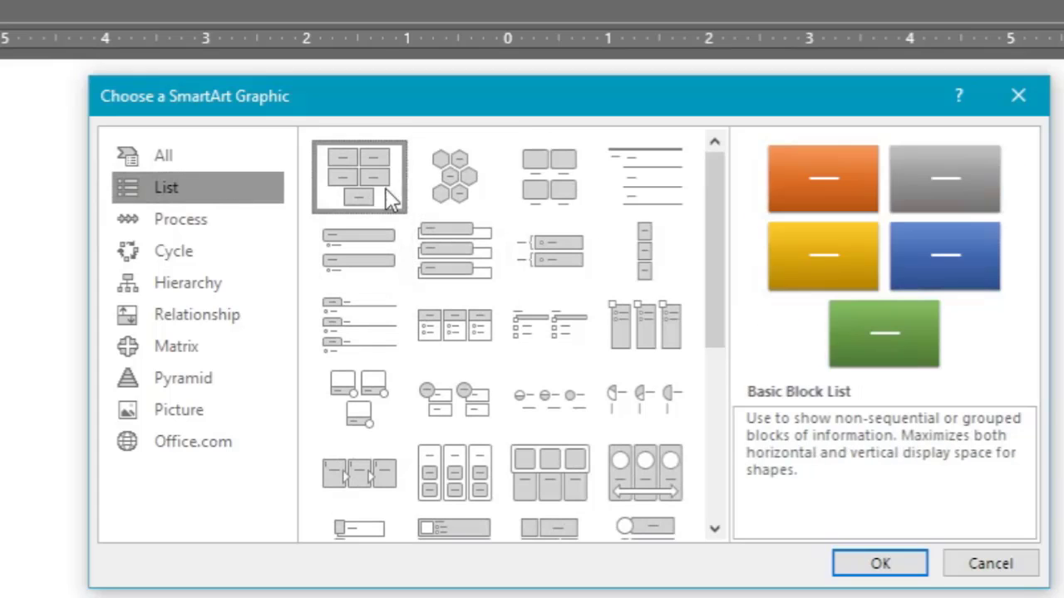
left_click(481, 194)
Browse the Process category of SmartArt graphics, previewing layouts such as Continuous Block Process, Continuous Arrow Process and Process Arrows.
left_click(226, 231)
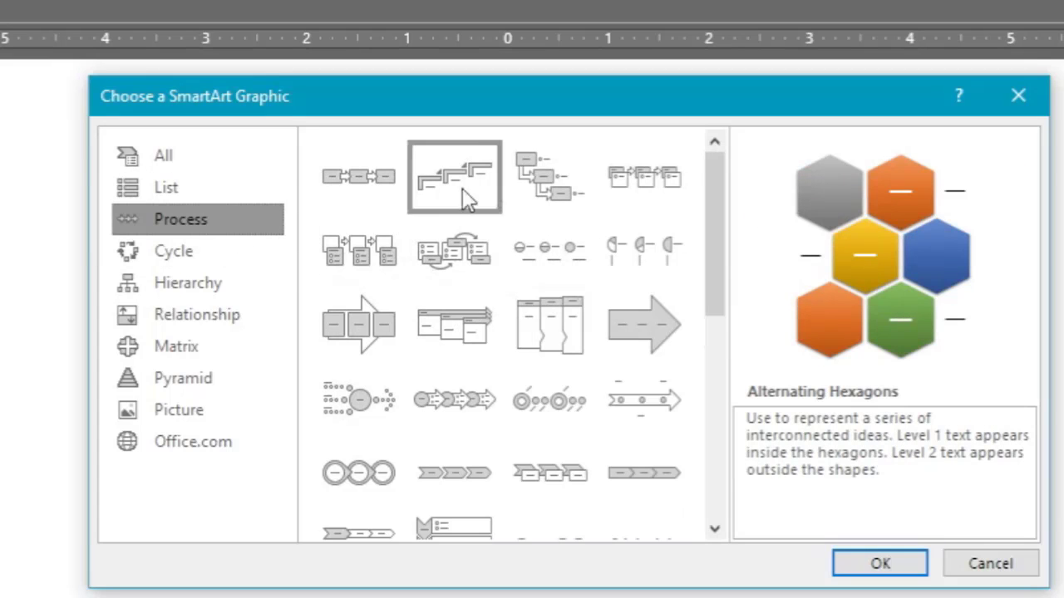
left_click(348, 314)
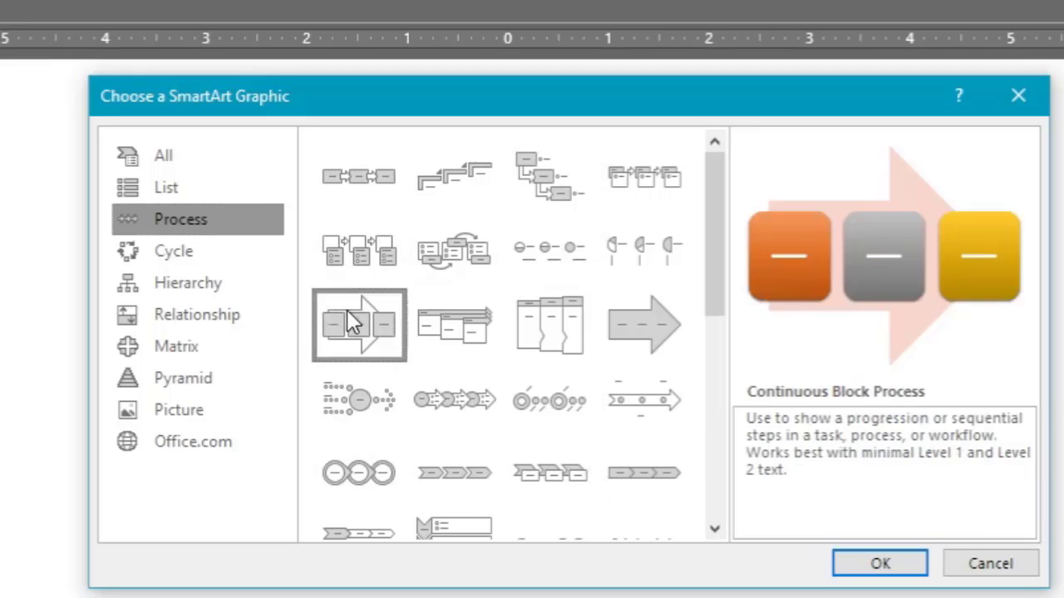
left_click(430, 342)
left_click(560, 359)
left_click(670, 329)
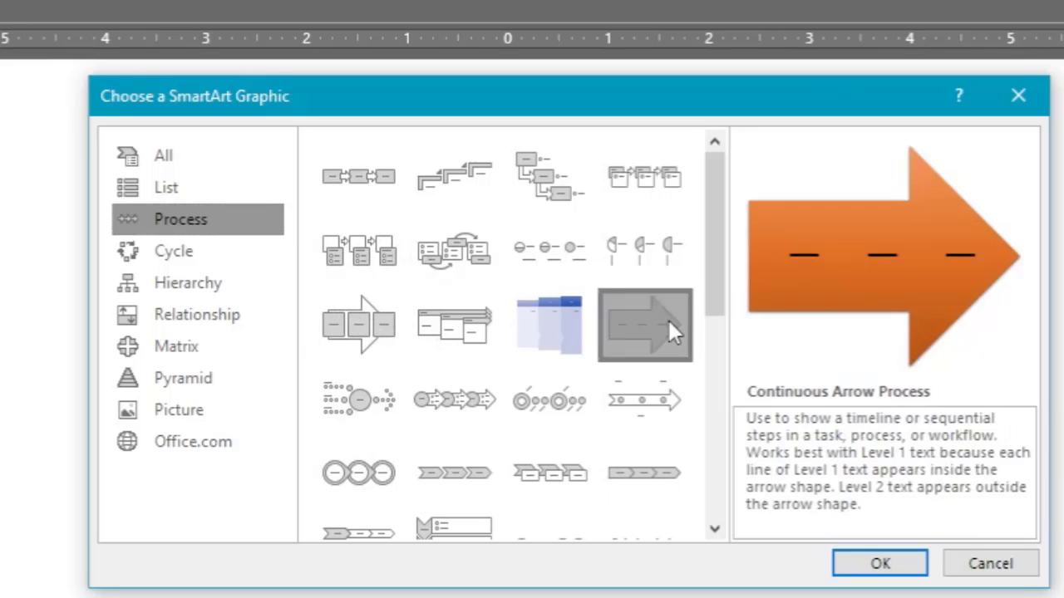
left_click(378, 387)
left_click(445, 383)
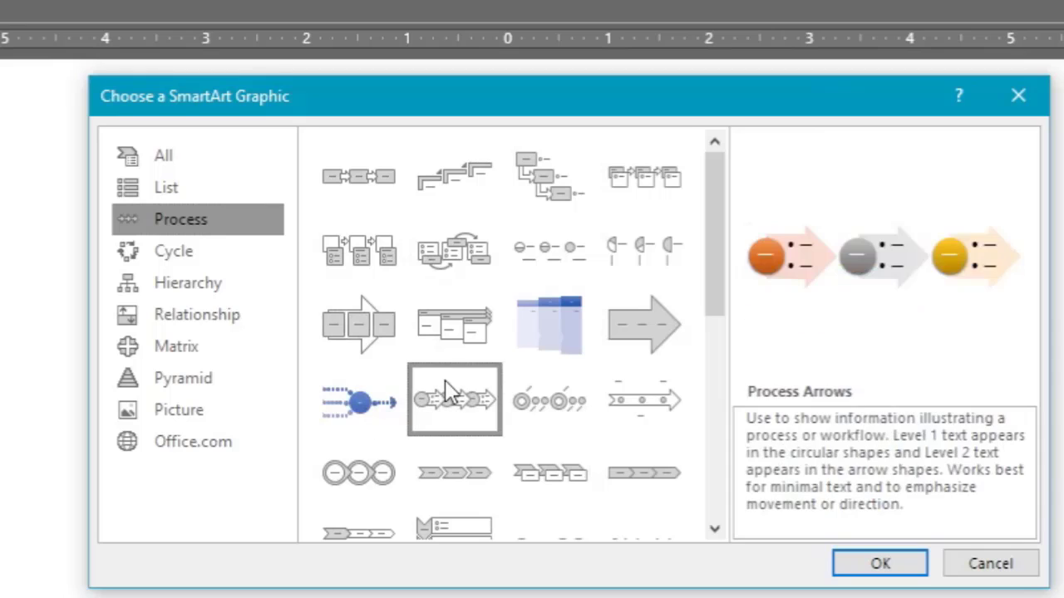
Browse the Cycle, Hierarchy, Relationship, Matrix, Pyramid and Picture categories of SmartArt graphics, then close the chooser without inserting one.
left_click(177, 256)
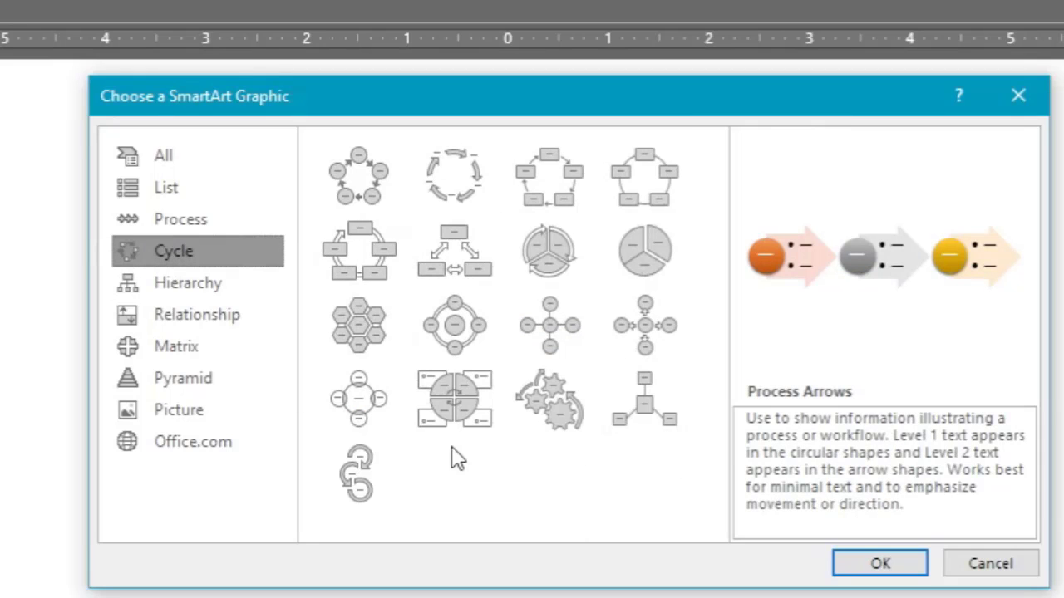
left_click(190, 284)
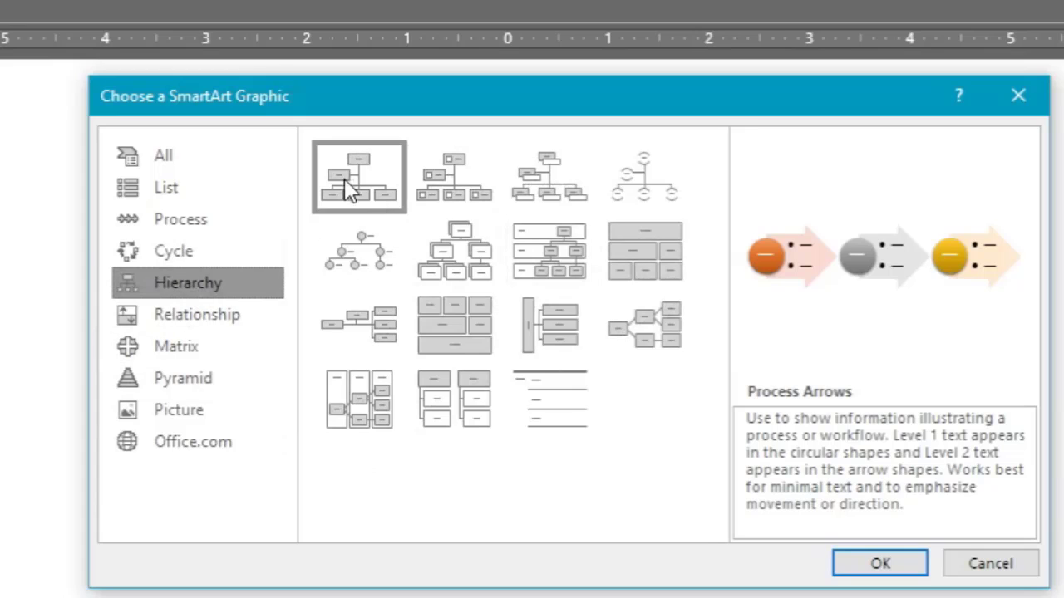
left_click(240, 324)
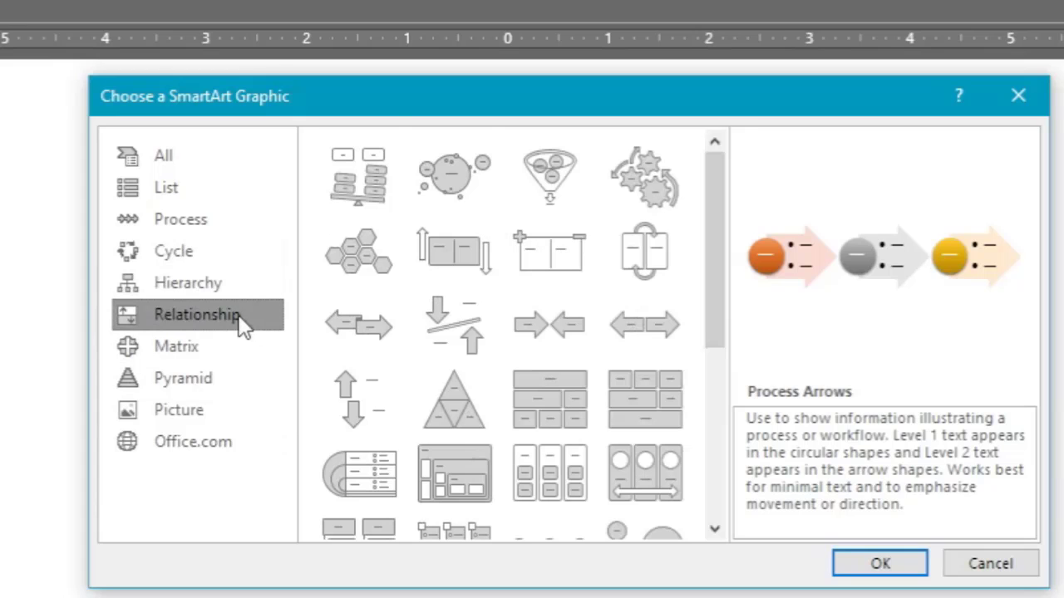
left_click(234, 356)
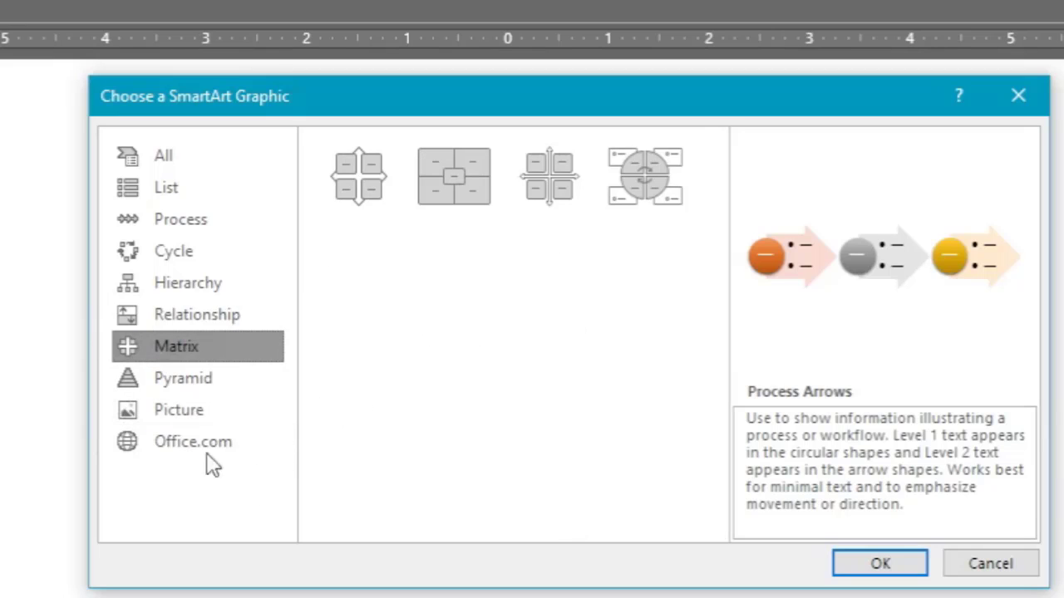
left_click(209, 384)
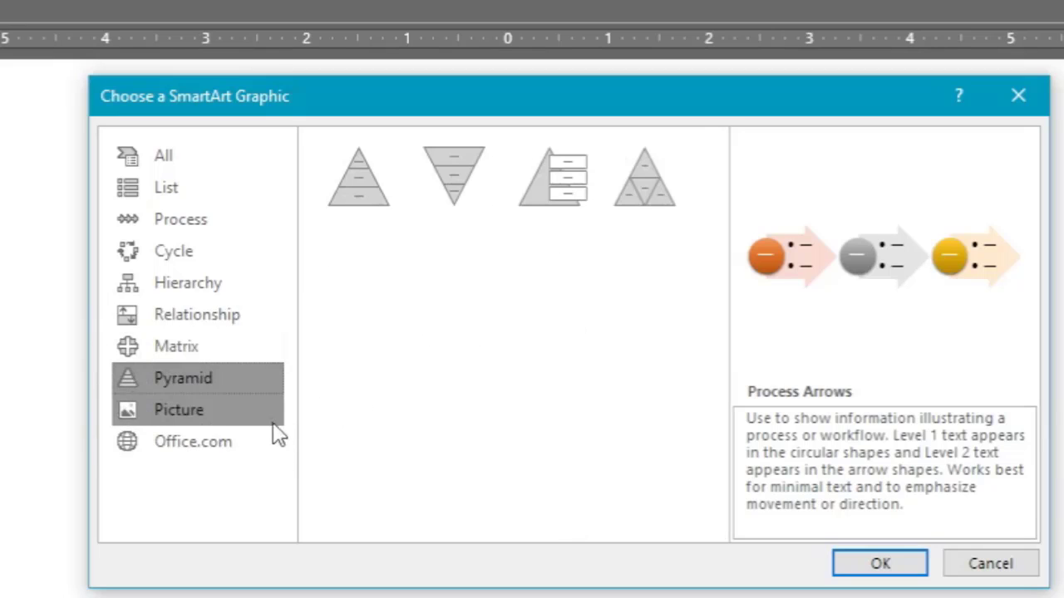
left_click(238, 413)
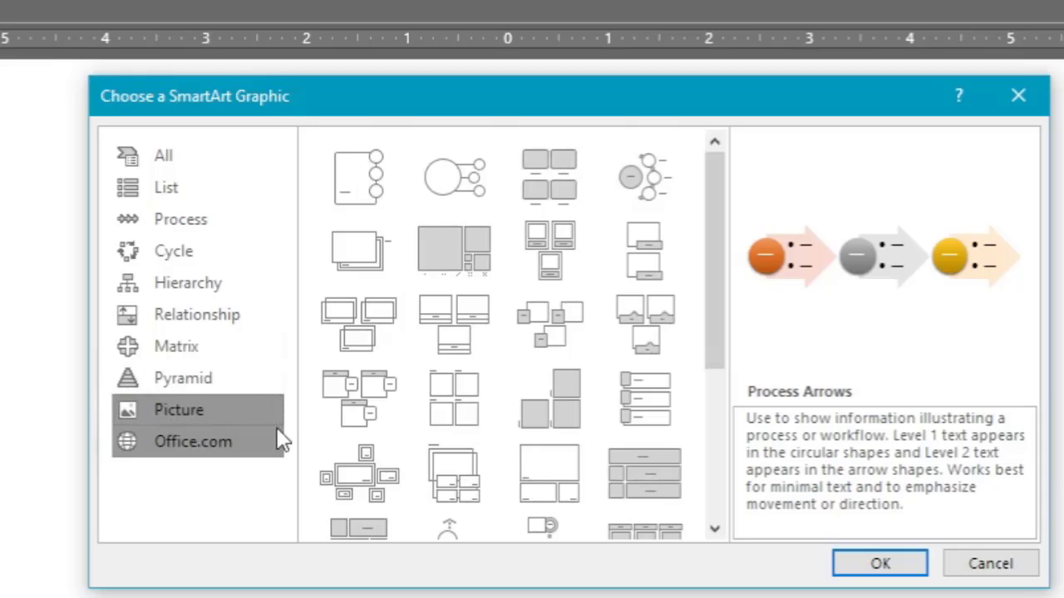
left_click(254, 378)
left_click(229, 409)
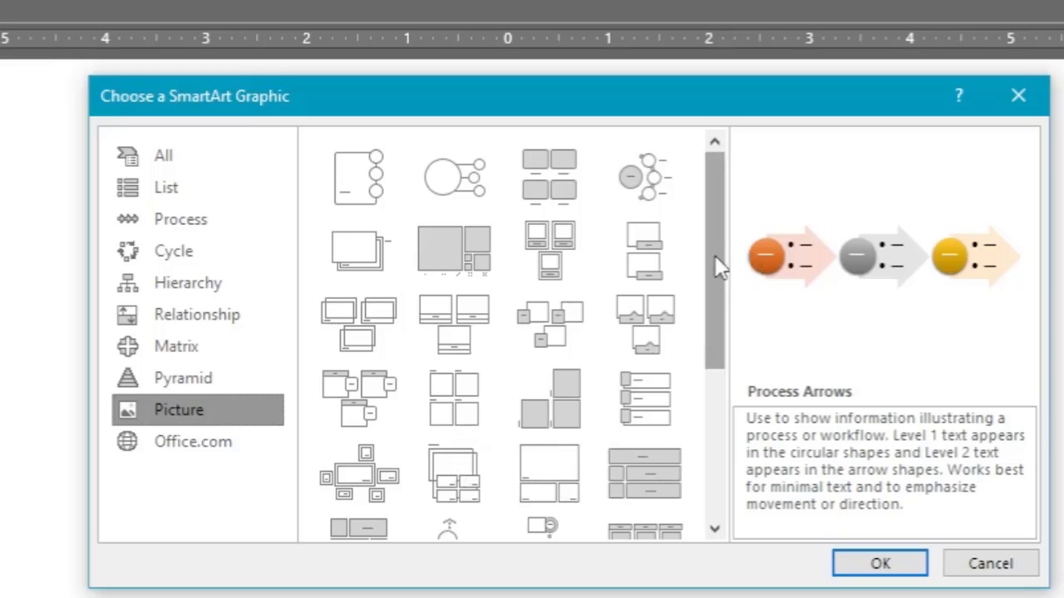
mouse_move(718, 266)
left_mouse_down()
mouse_move(717, 391)
mouse_move(753, 290)
mouse_move(723, 266)
left_mouse_up()
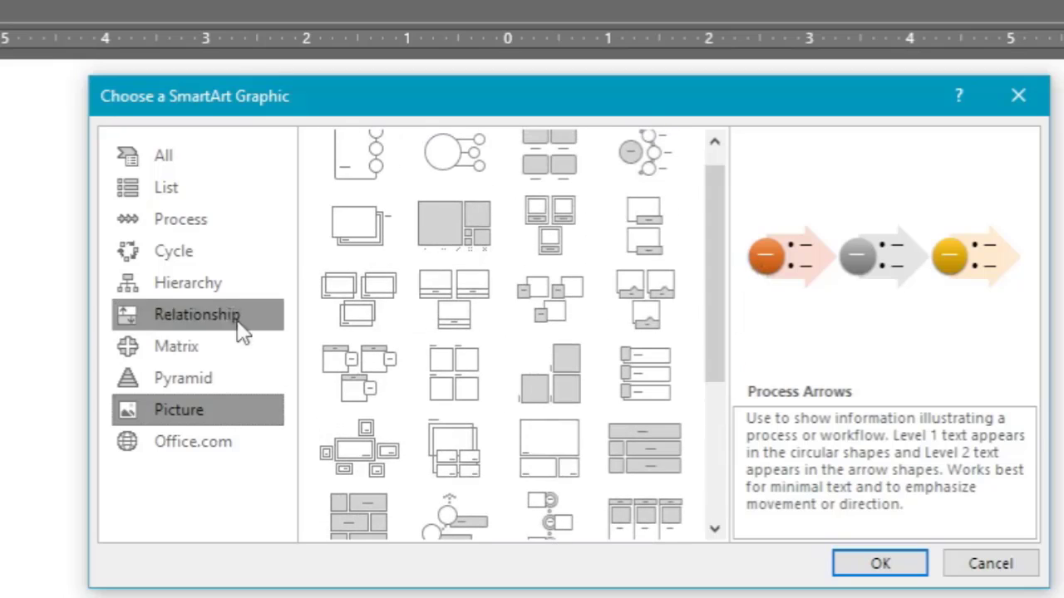
left_click(232, 291)
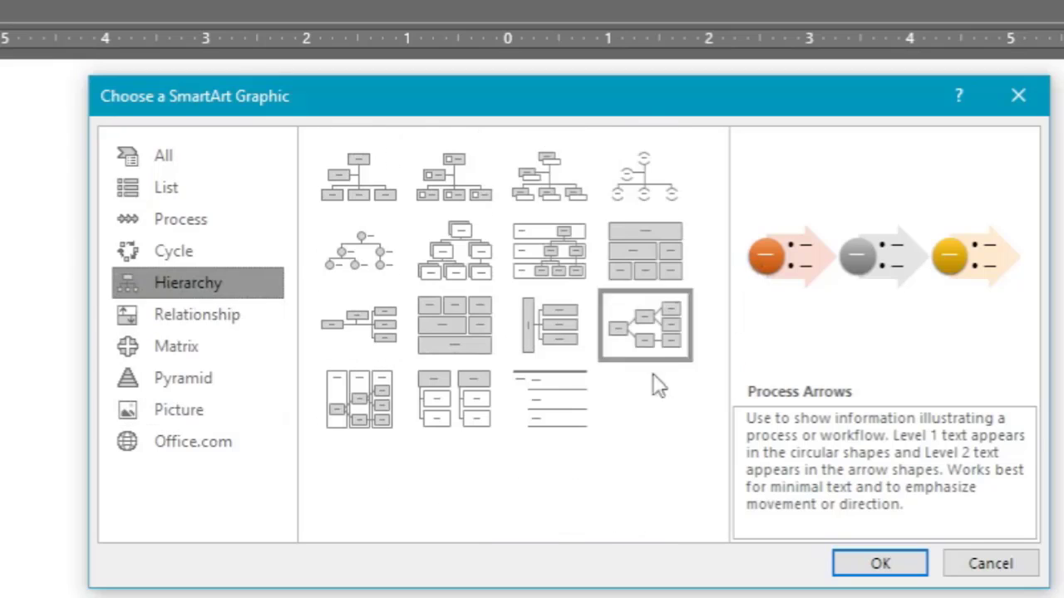
left_click(993, 565)
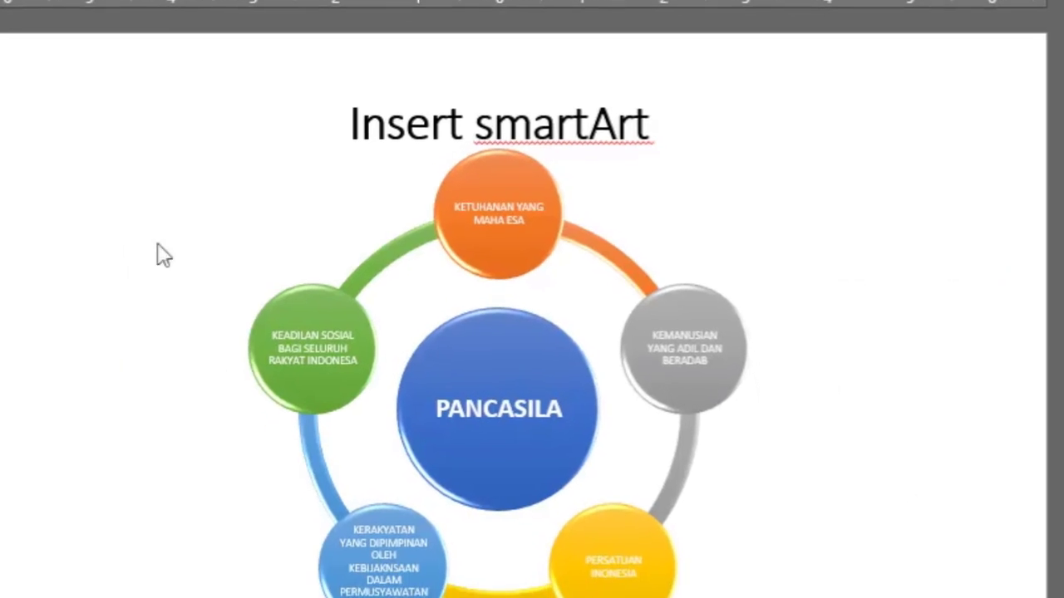
Examine the finished PANCASILA SmartArt example, including its central circle and the hierarchy of its text entries.
left_click(567, 301)
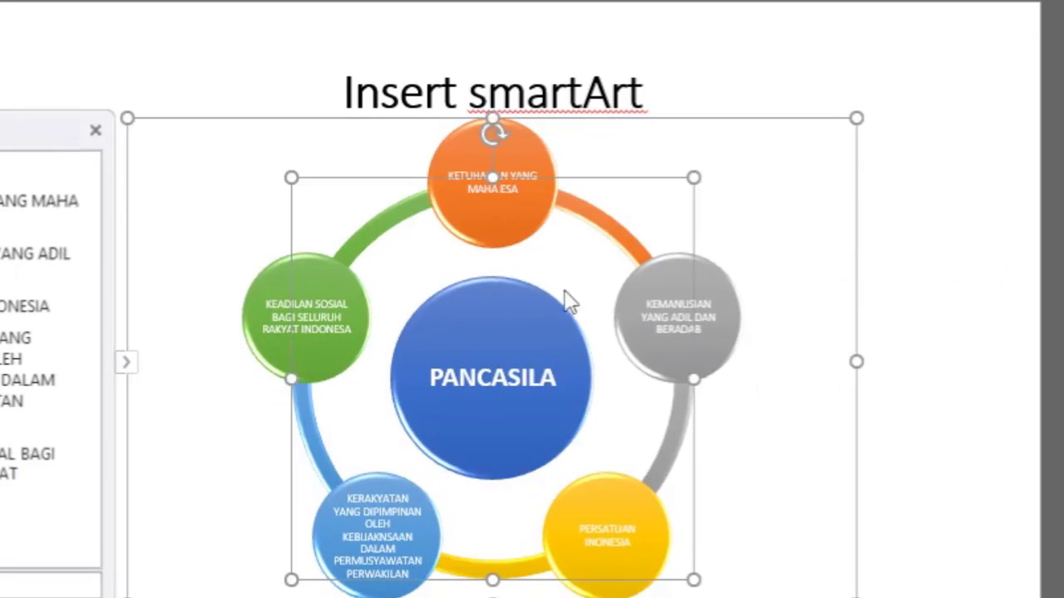
left_click(534, 320)
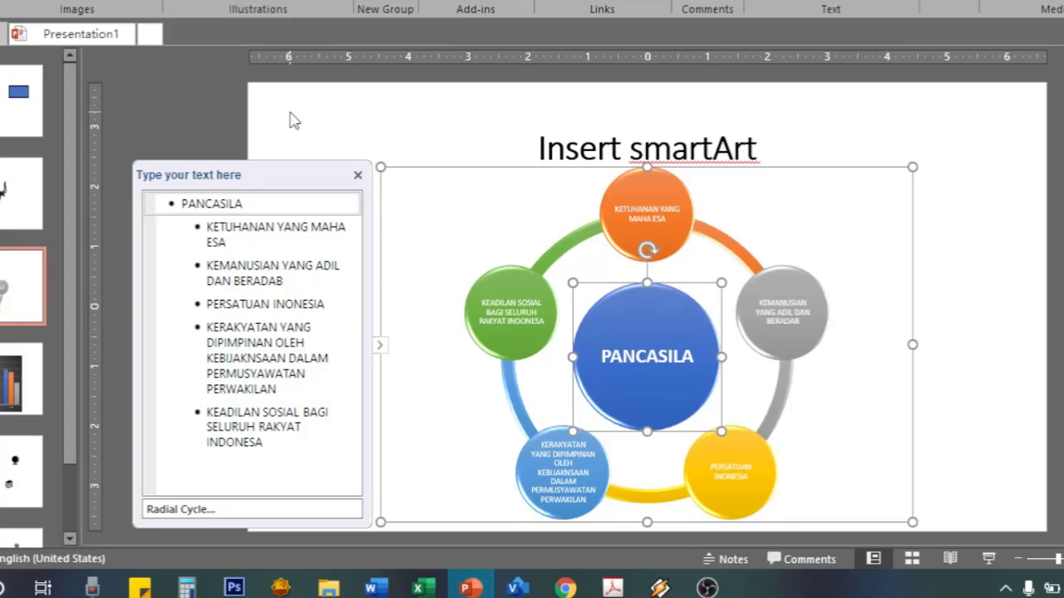
left_click(291, 119)
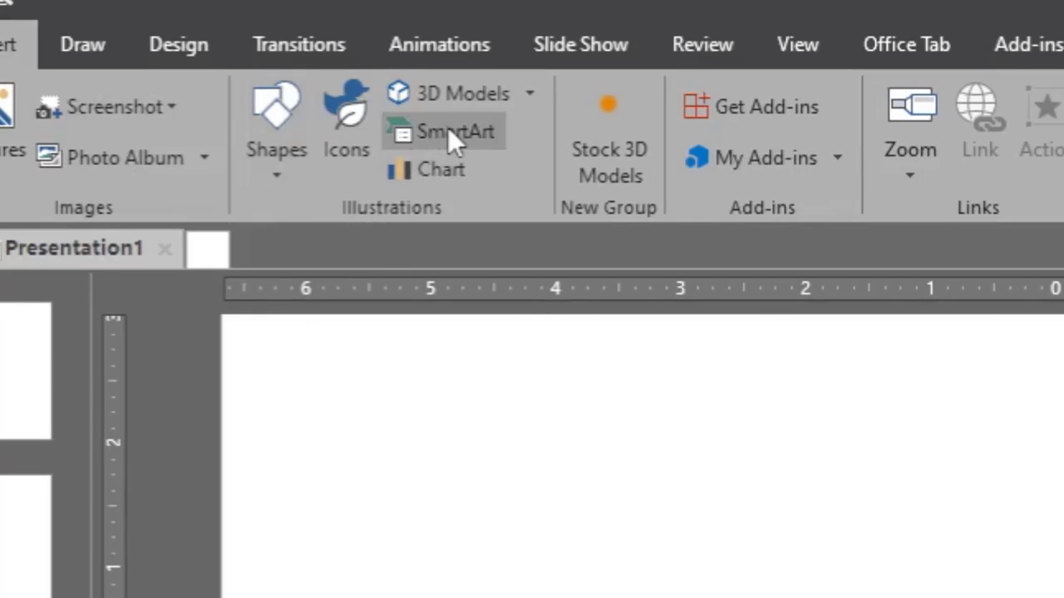
Insert a Radial Cycle SmartArt graphic from the Cycle category on the empty slide.
left_click(448, 133)
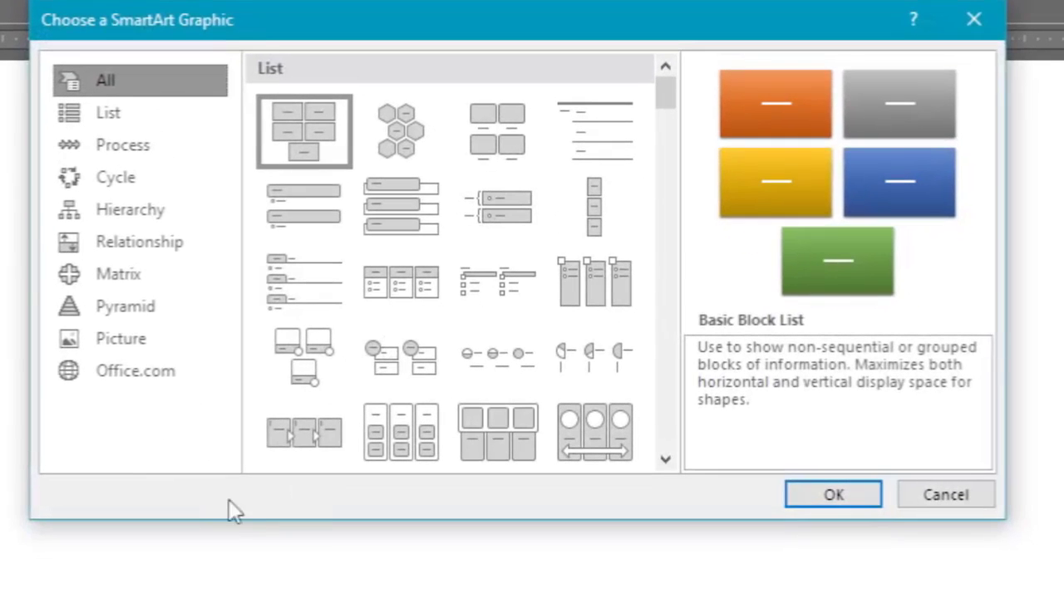
left_click(184, 241)
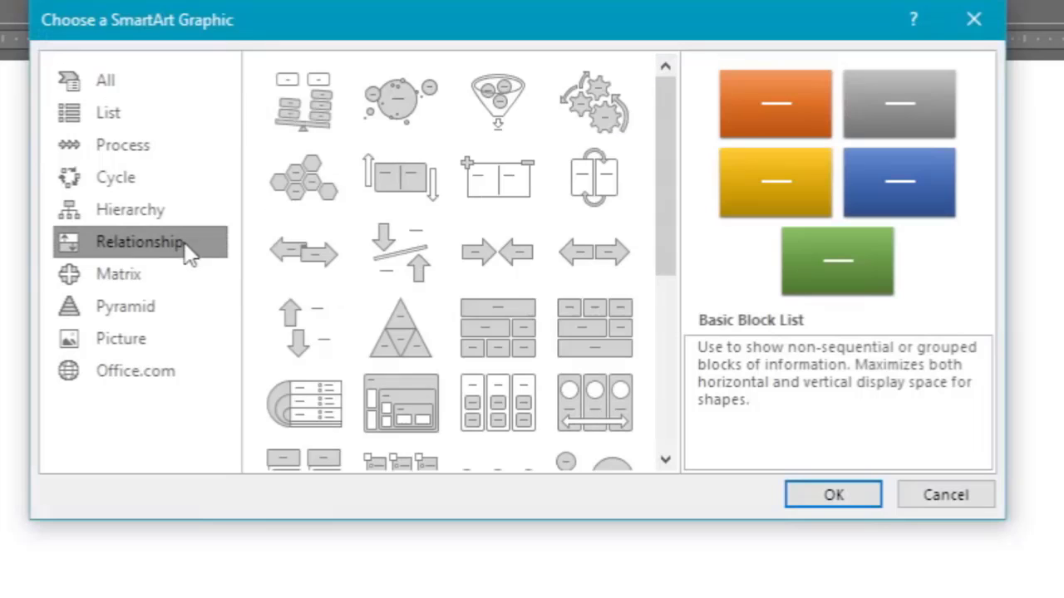
scroll(451, 408, "down", 3)
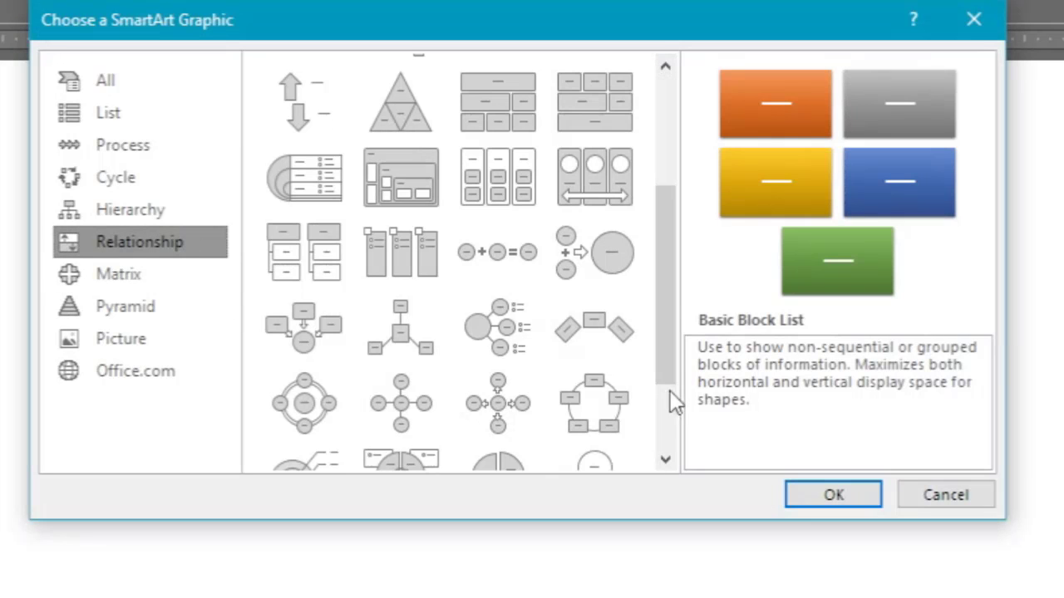
left_click_drag(672, 277, 690, 245)
left_click(102, 212)
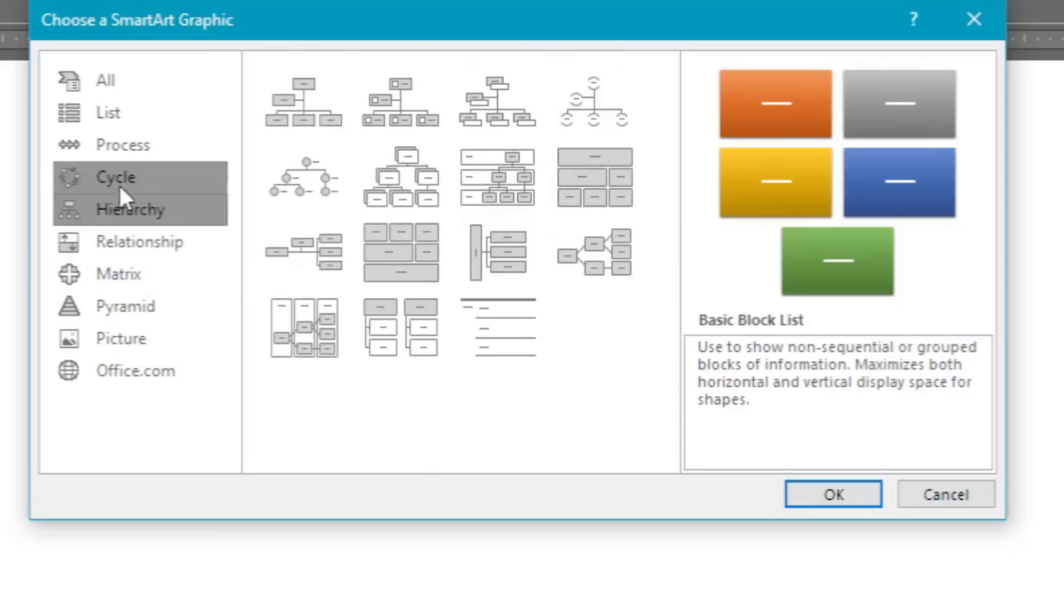
left_click(119, 181)
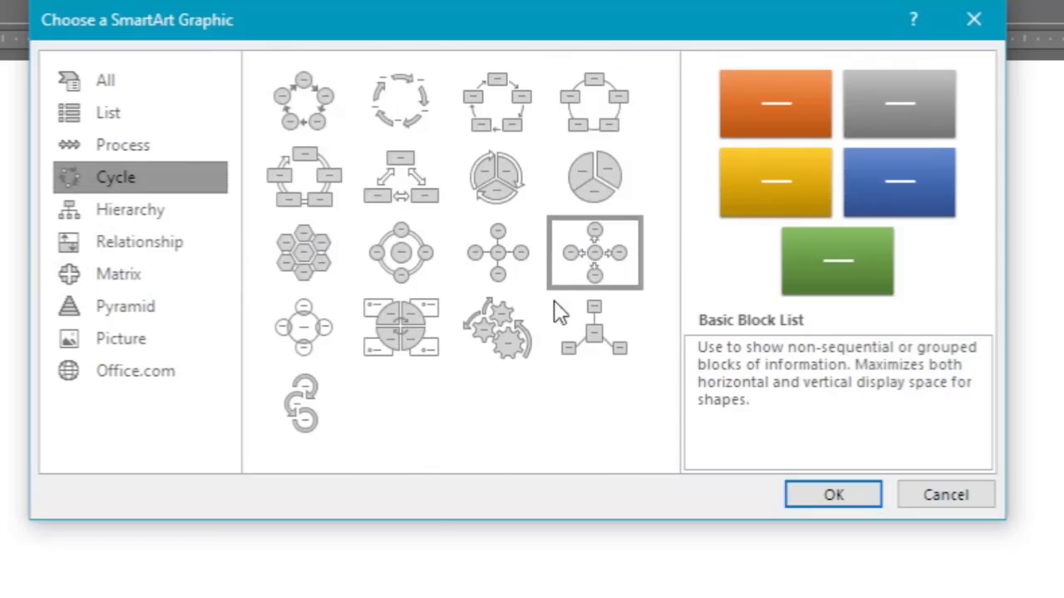
left_click(410, 273)
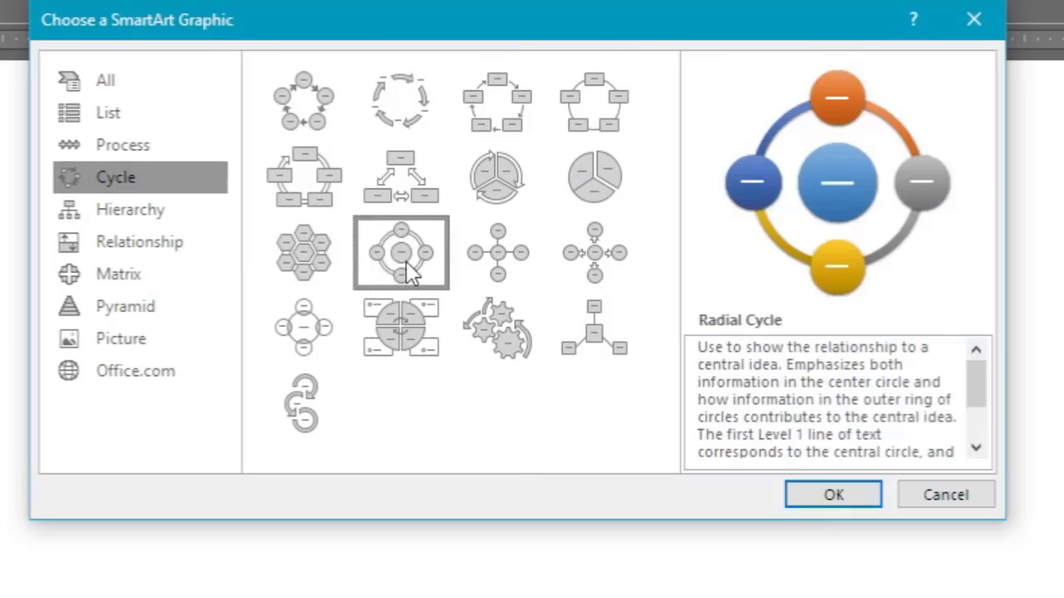
left_click_drag(657, 29, 677, 85)
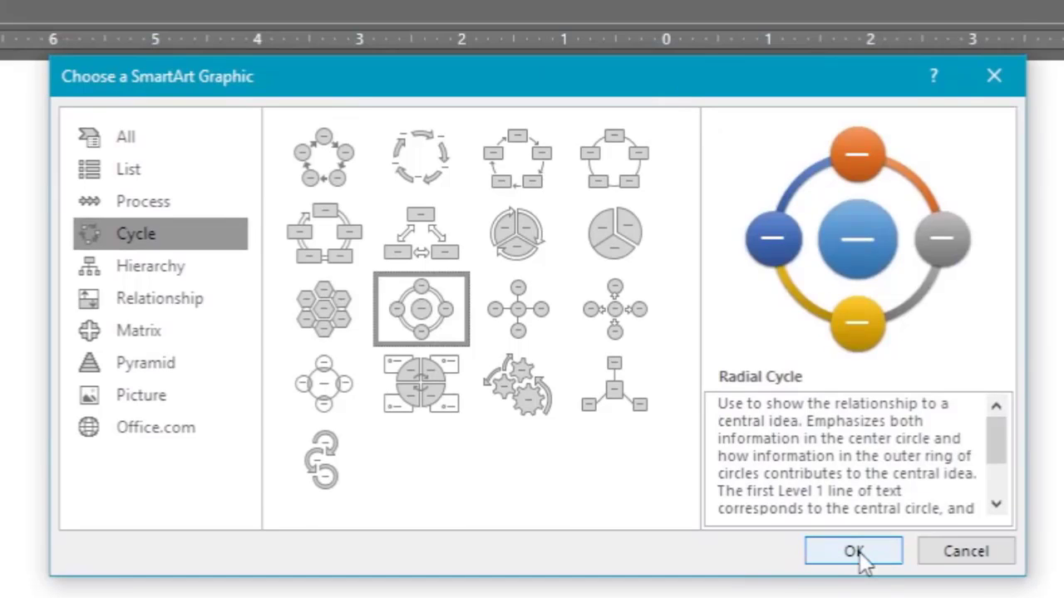
left_click(853, 552)
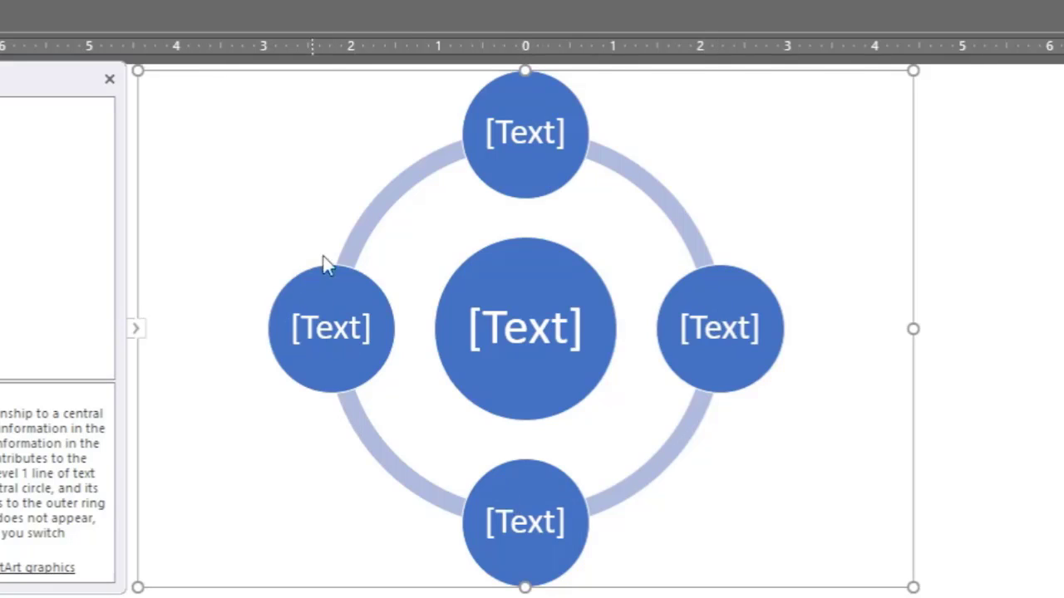
Add a fifth outer circle to the radial cycle and enter "p" as text in the central circle.
left_click(430, 166)
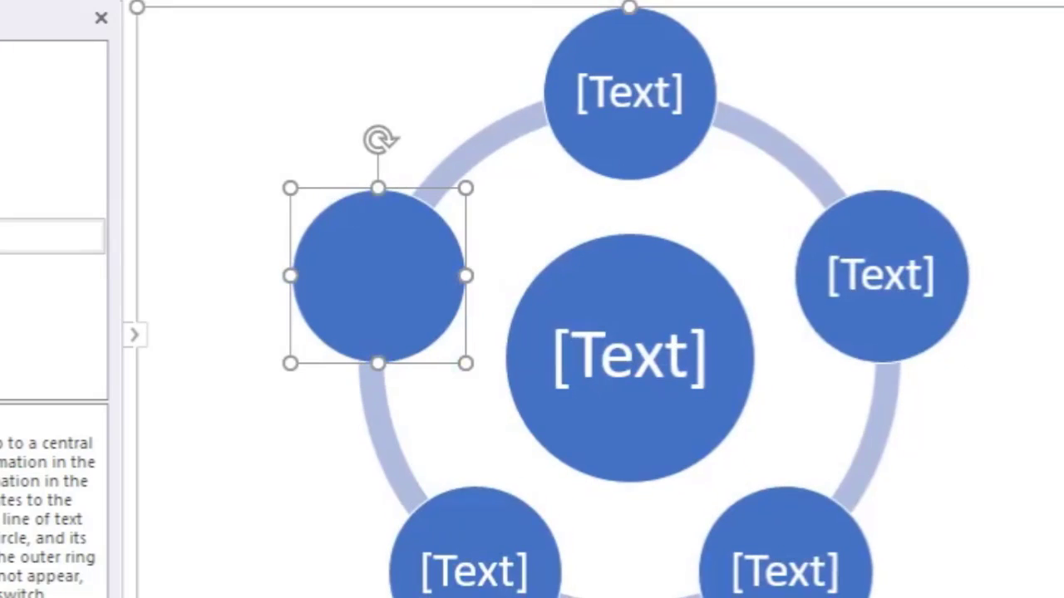
left_click(219, 540)
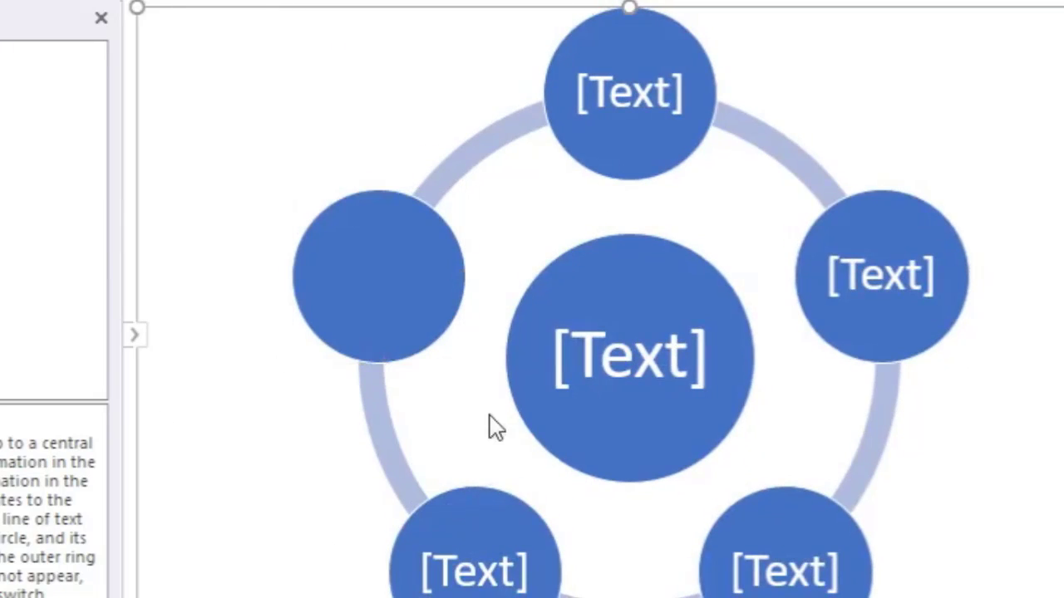
left_click(380, 268)
left_click(622, 110)
left_click(669, 346)
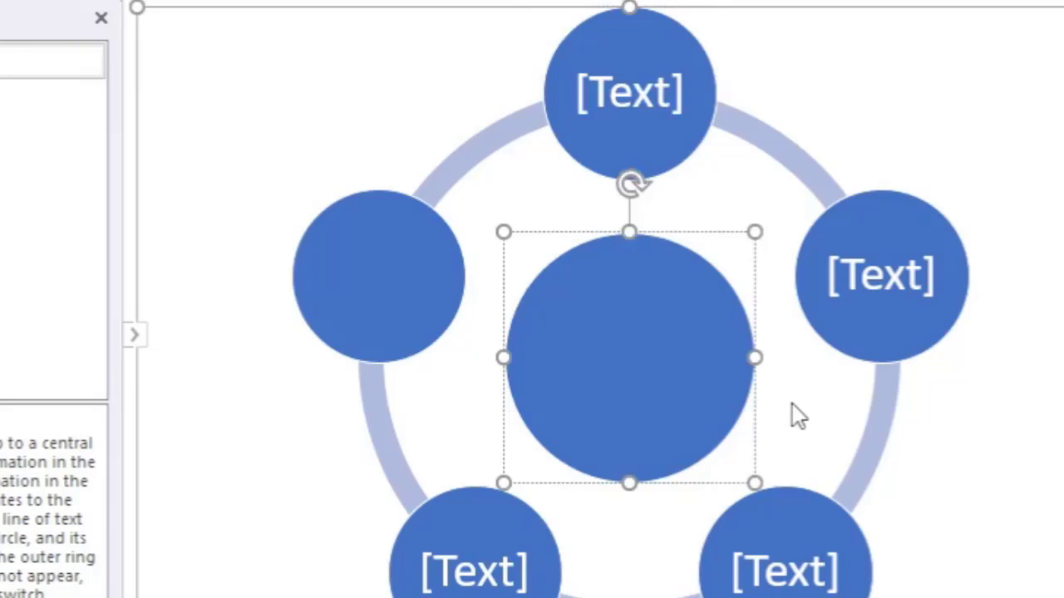
type("p")
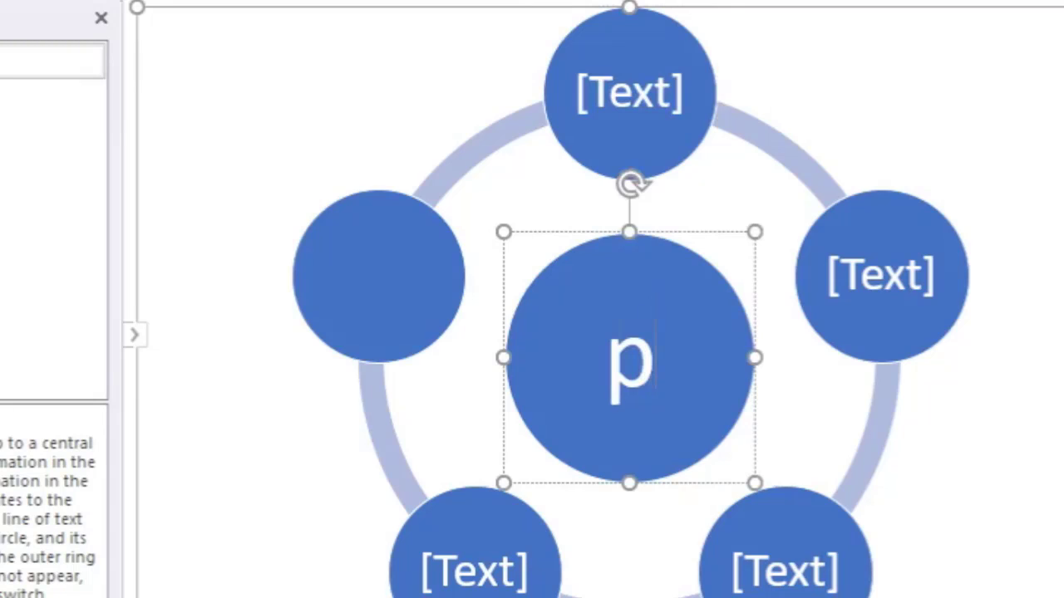
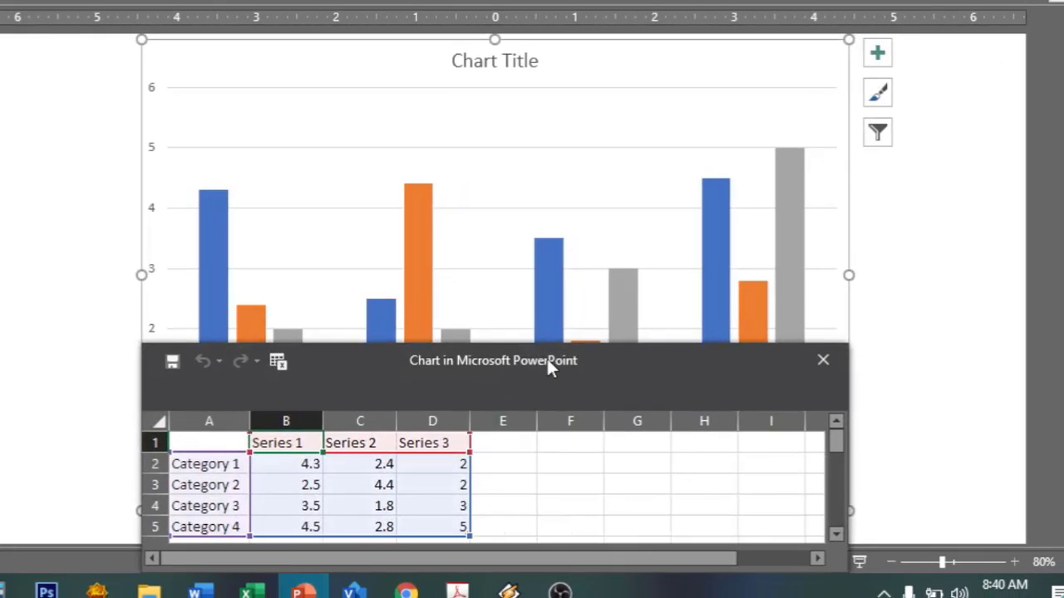
Replace the Category 1 label in cell A2 of the chart data with the first person's name.
left_click_drag(547, 362, 559, 133)
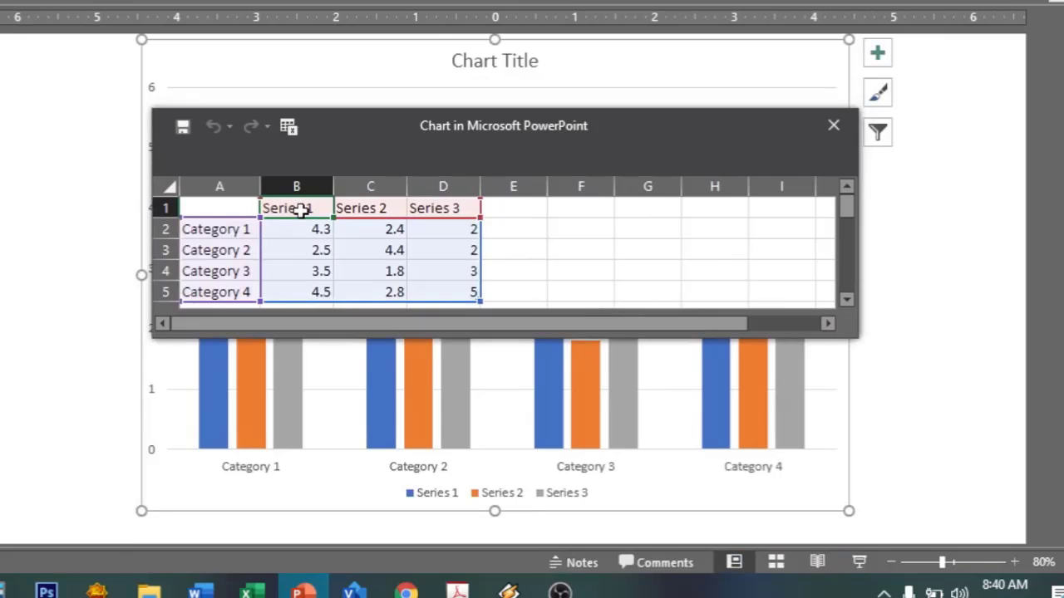
left_click_drag(393, 125, 371, 151)
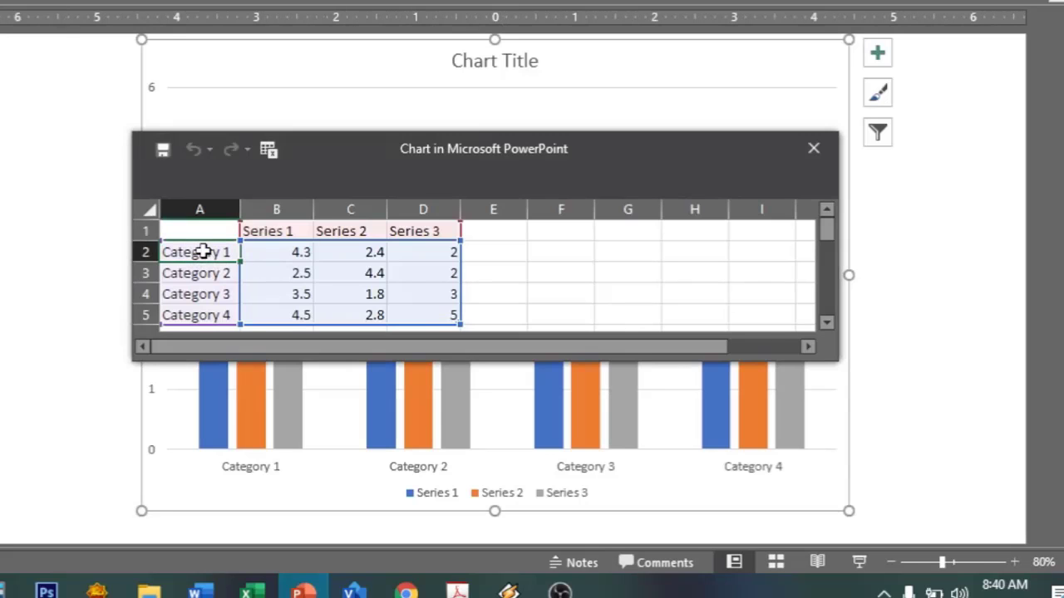
double_click(227, 252)
key("shift+Home")
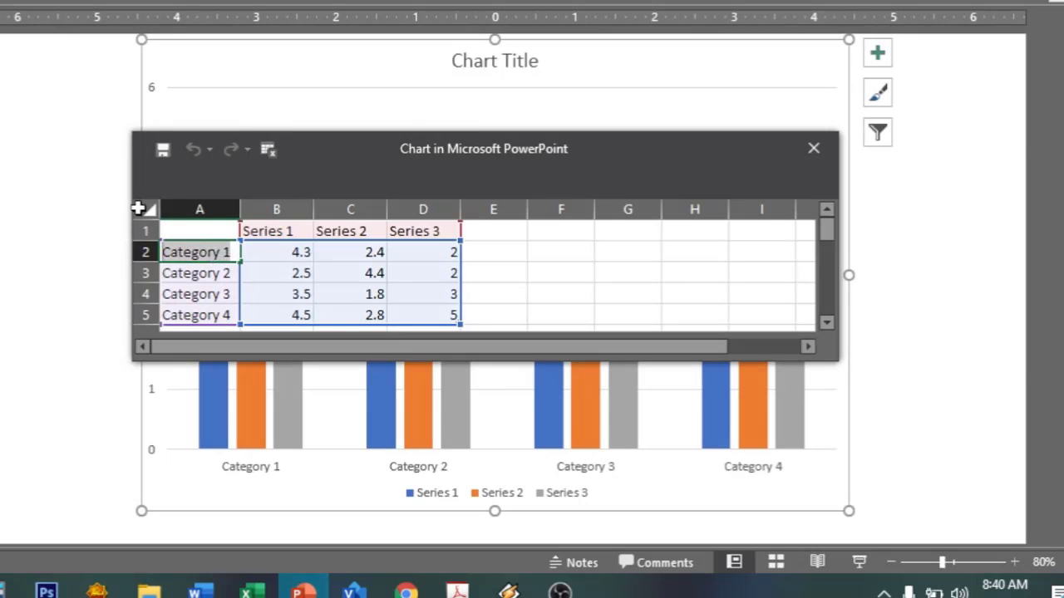
type("AND")
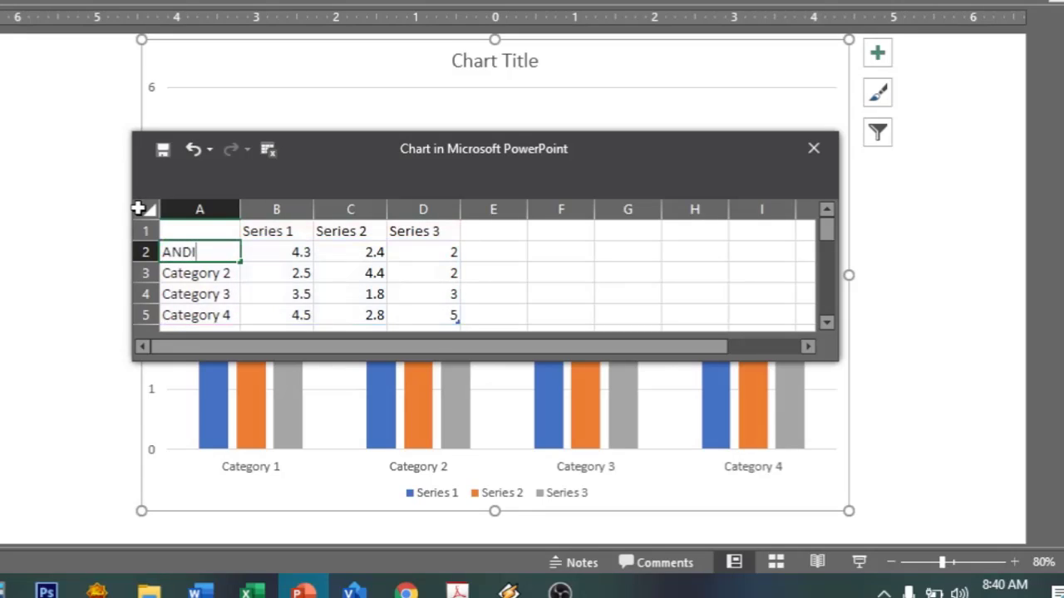
Replace the Category 2 label in cell A3 of the chart data with the second person's name.
left_click(217, 274)
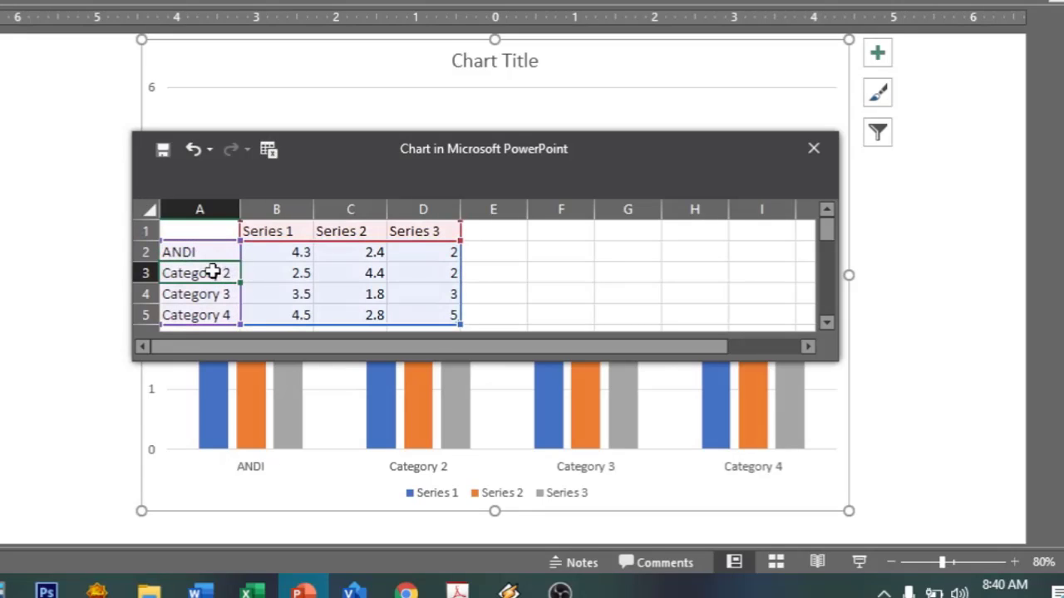
double_click(213, 272)
left_click_drag(231, 278, 177, 281)
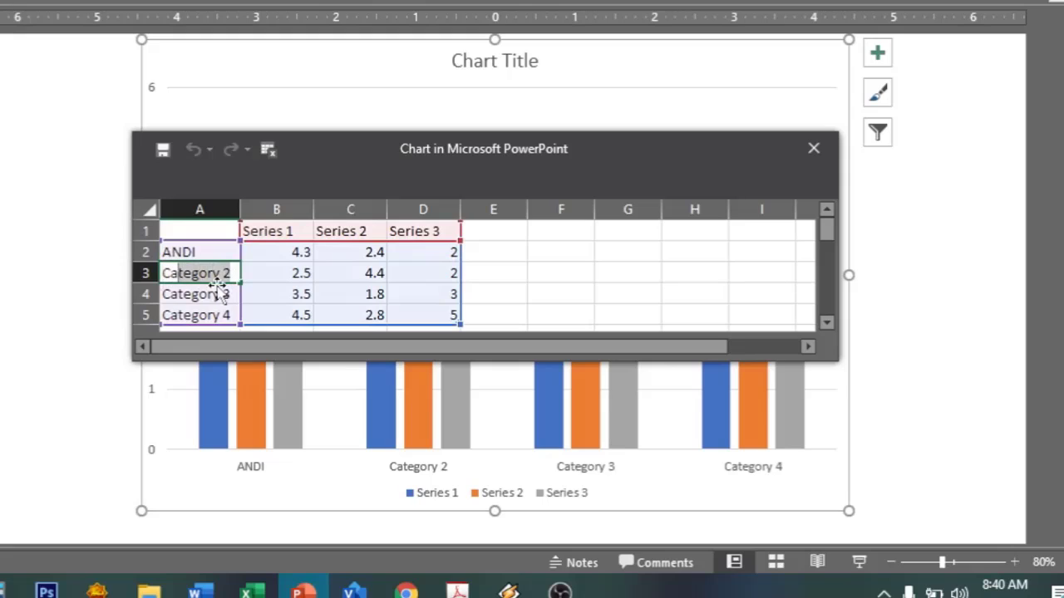
type("BUDI")
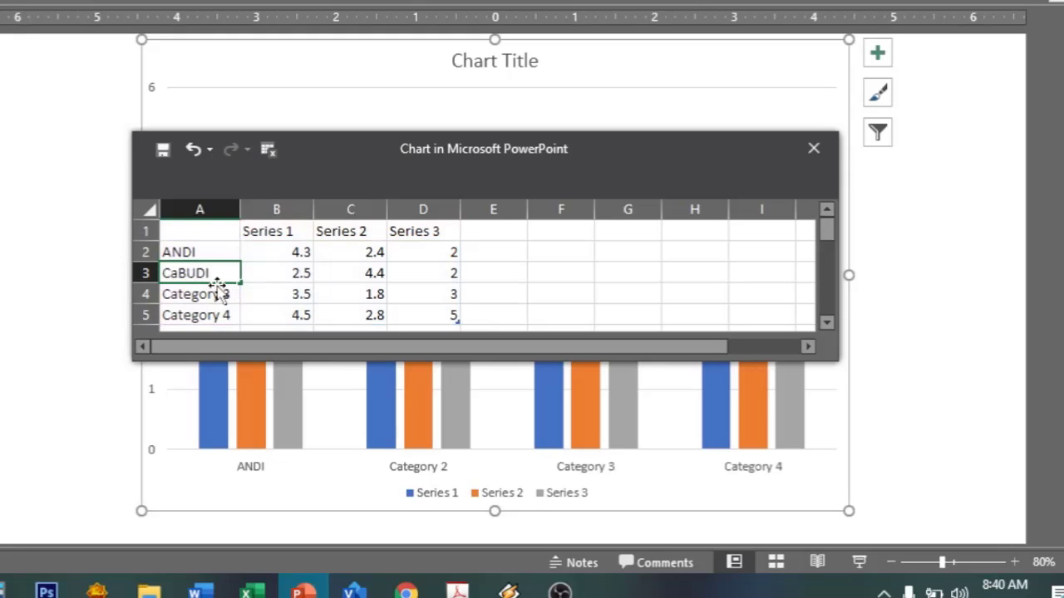
key("Home")
key("Delete")
key("Delete")
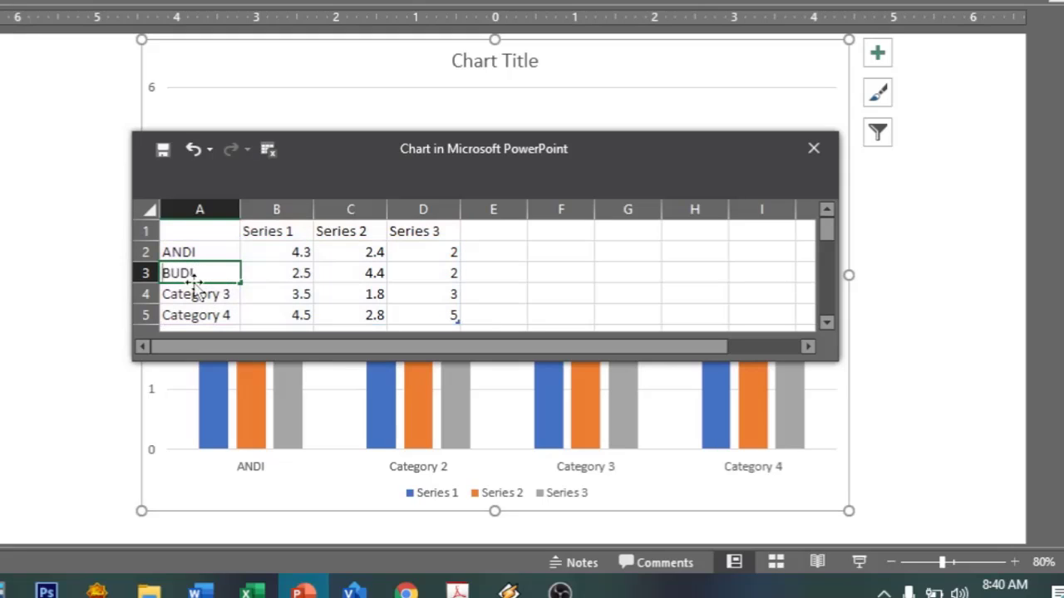
Replace the Category 3 label in cell A4 of the chart data with the third person's name.
double_click(206, 294)
left_click_drag(230, 295, 142, 294)
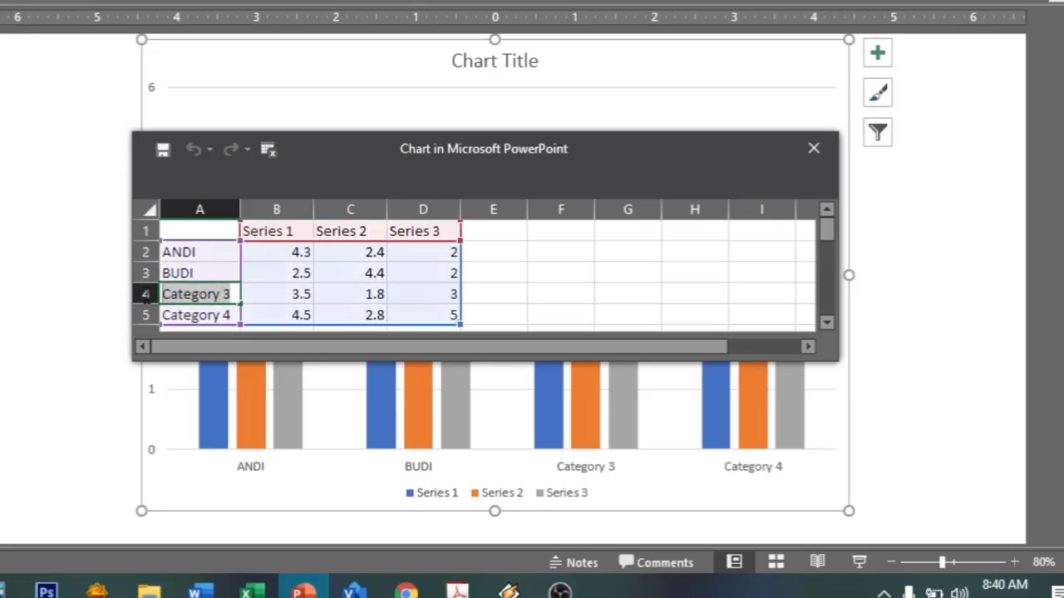
type("CITRA")
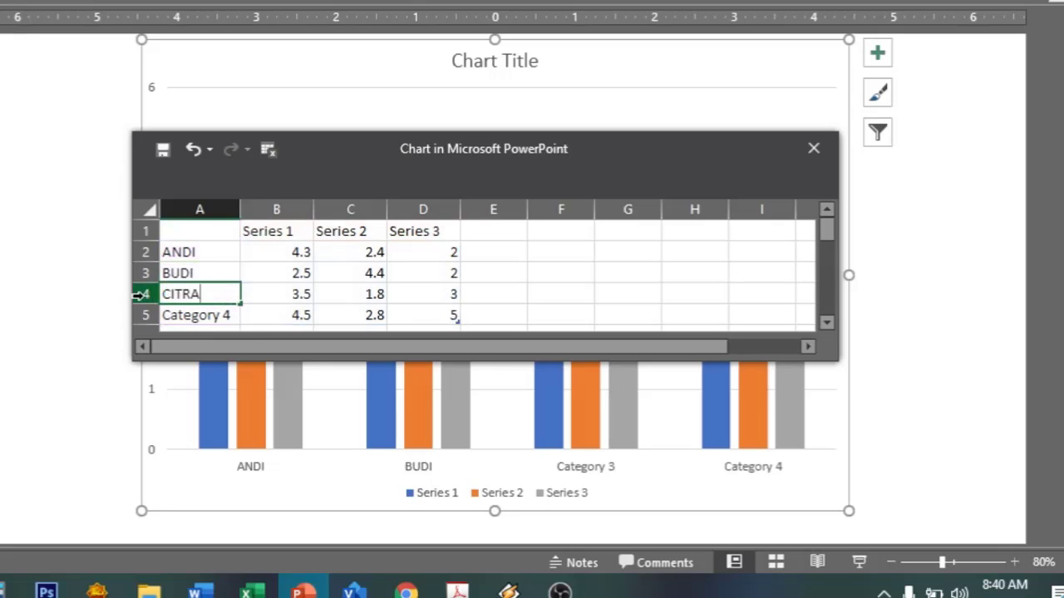
Replace the Category 4 label in cell A5 of the chart data with the fourth person's name.
double_click(209, 313)
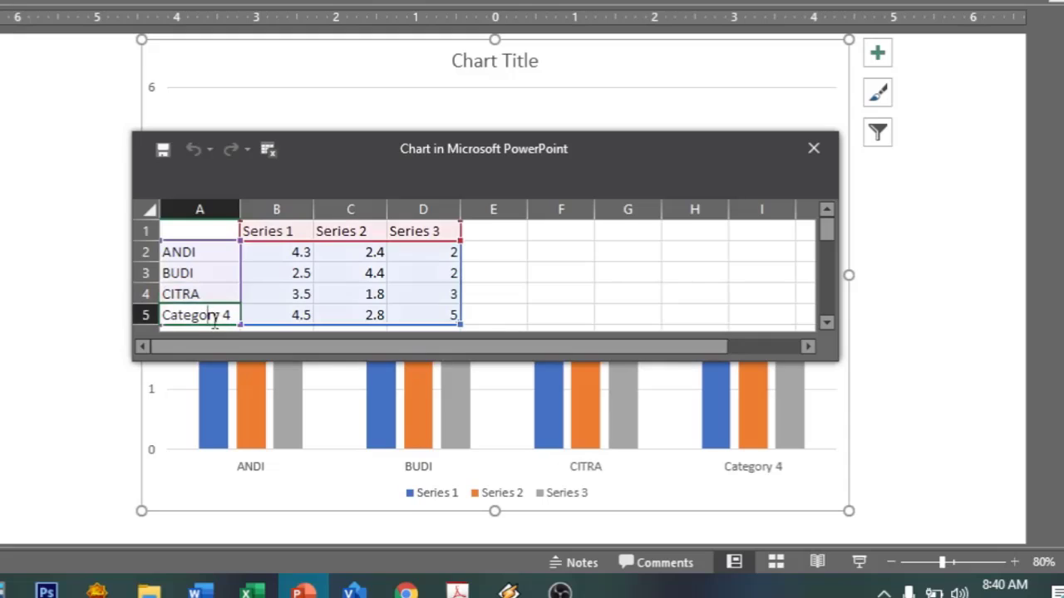
left_click_drag(228, 315, 164, 313)
type("D")
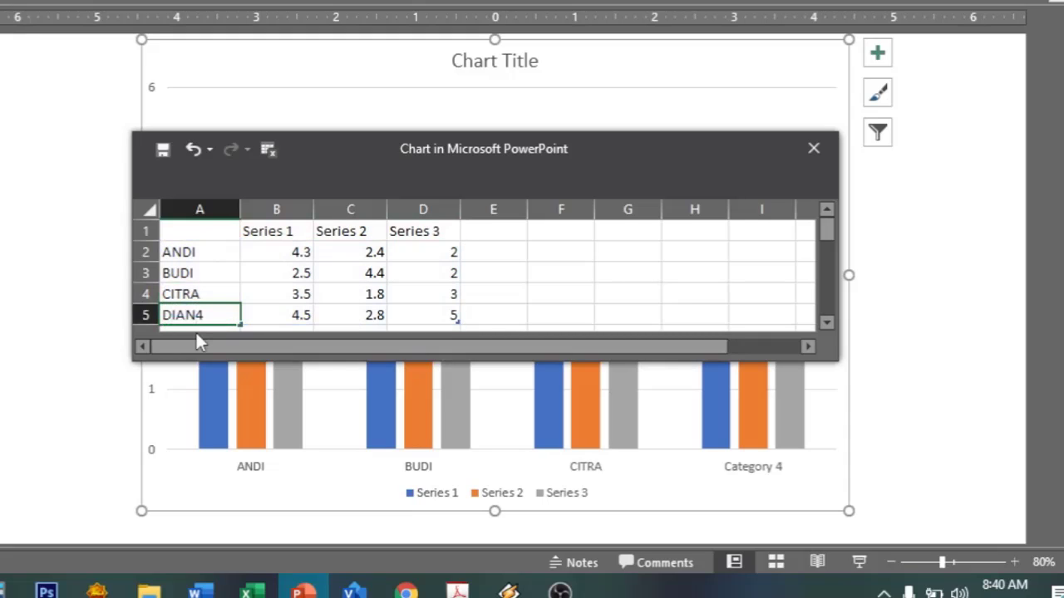
type("IAN")
Rename the Series 1 header in cell B1 of the chart data to ULHAR.
left_click(275, 235)
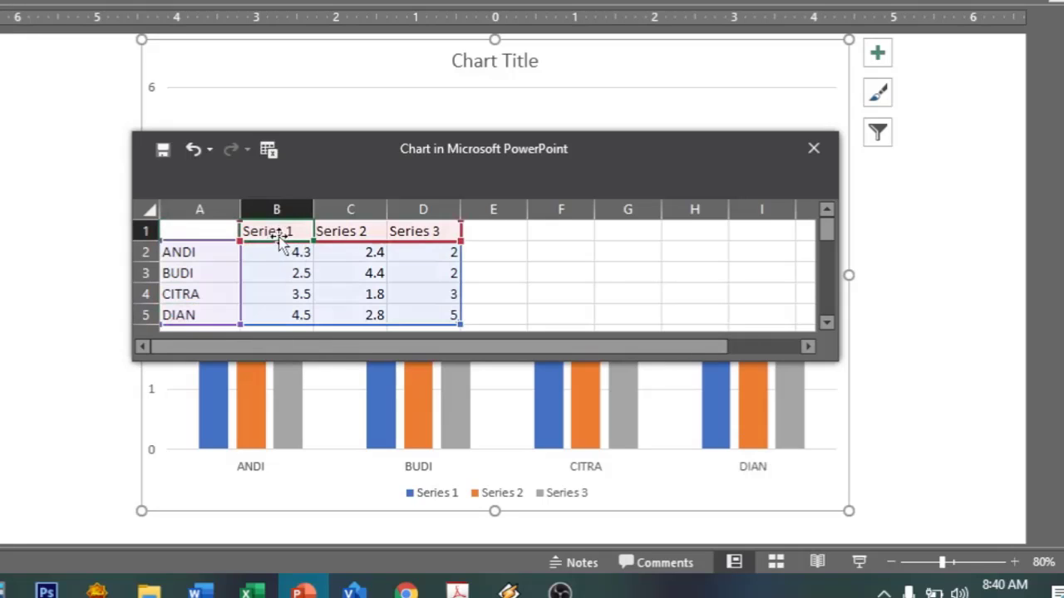
double_click(292, 231)
left_click_drag(291, 231, 223, 231)
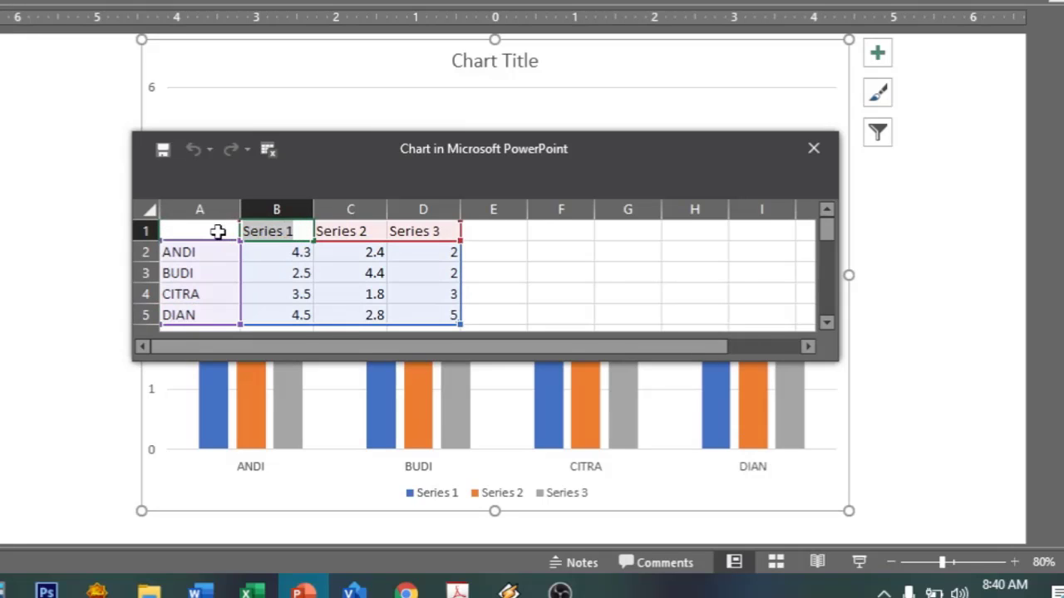
type("N")
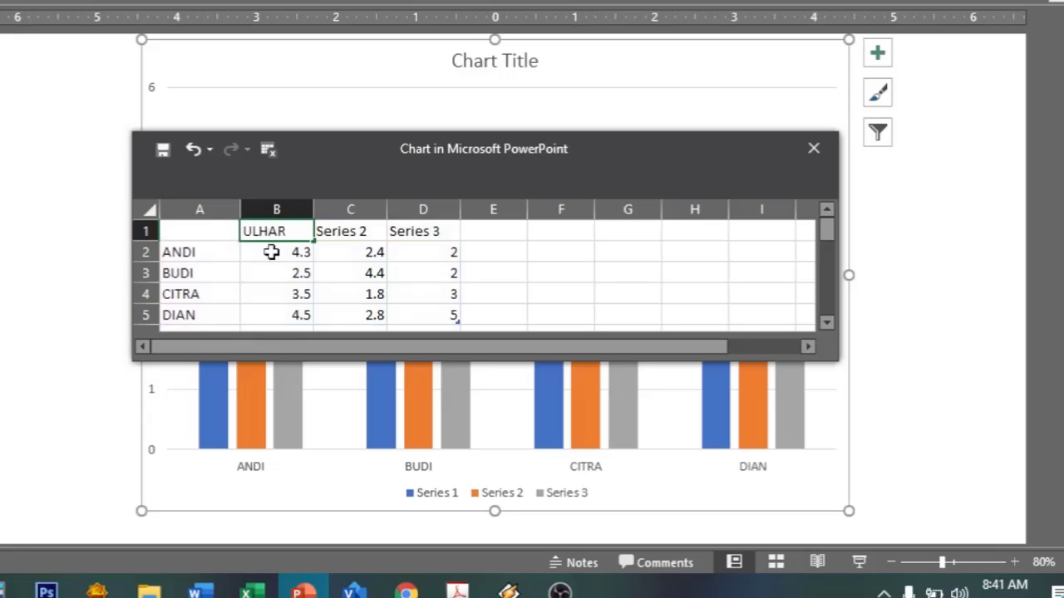
Rename the Series 2 header in cell C1 of the chart data to UTS.
double_click(350, 233)
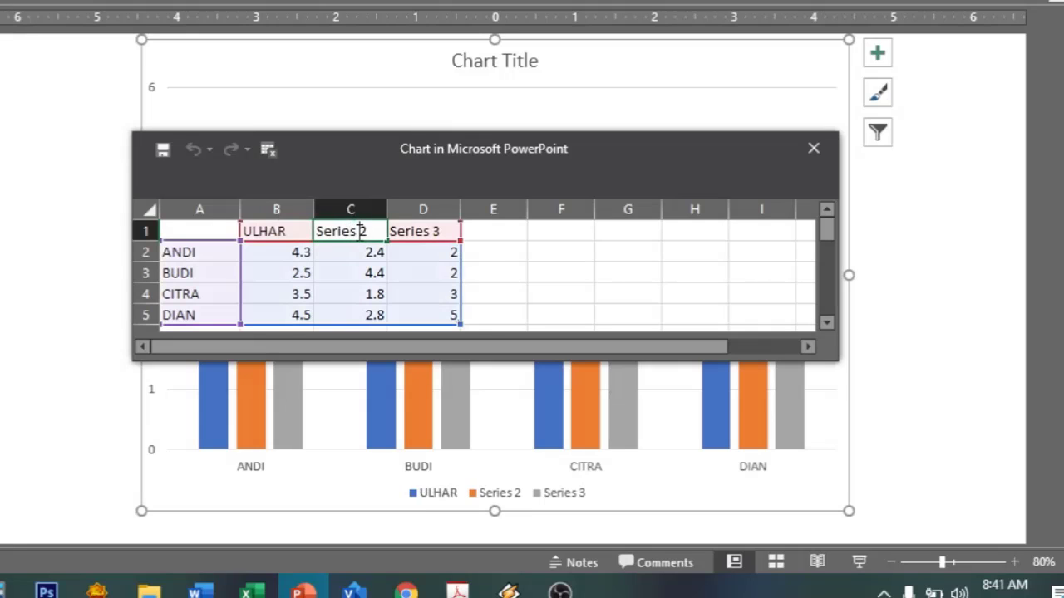
key("BackSpace")
key("BackSpace")
key("BackSpace")
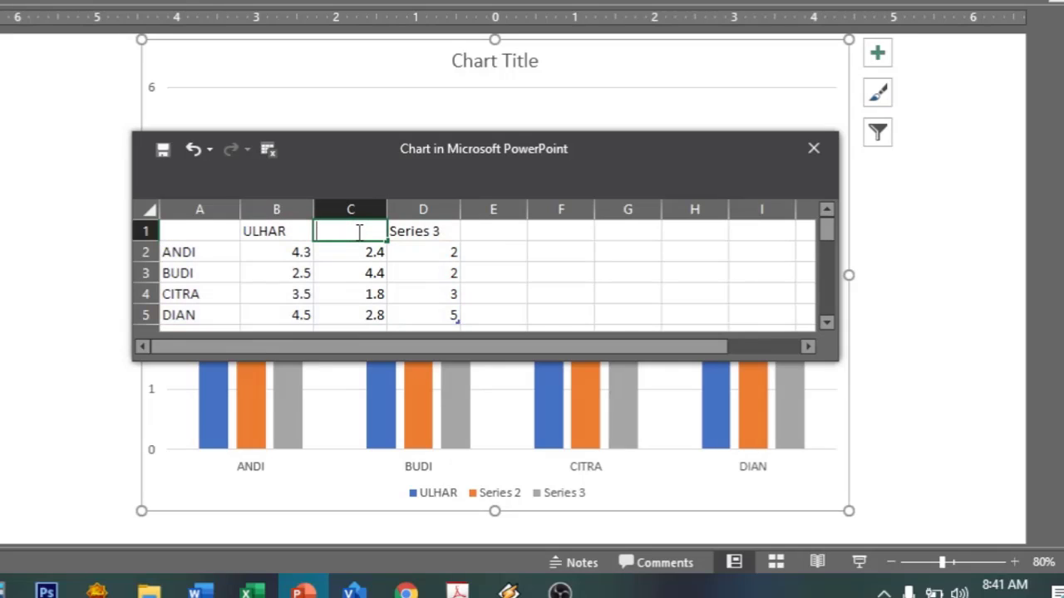
type("UTS")
Rename the Series 3 header in cell D1 to SEMESTER and close the chart data sheet.
left_click(408, 231)
double_click(438, 234)
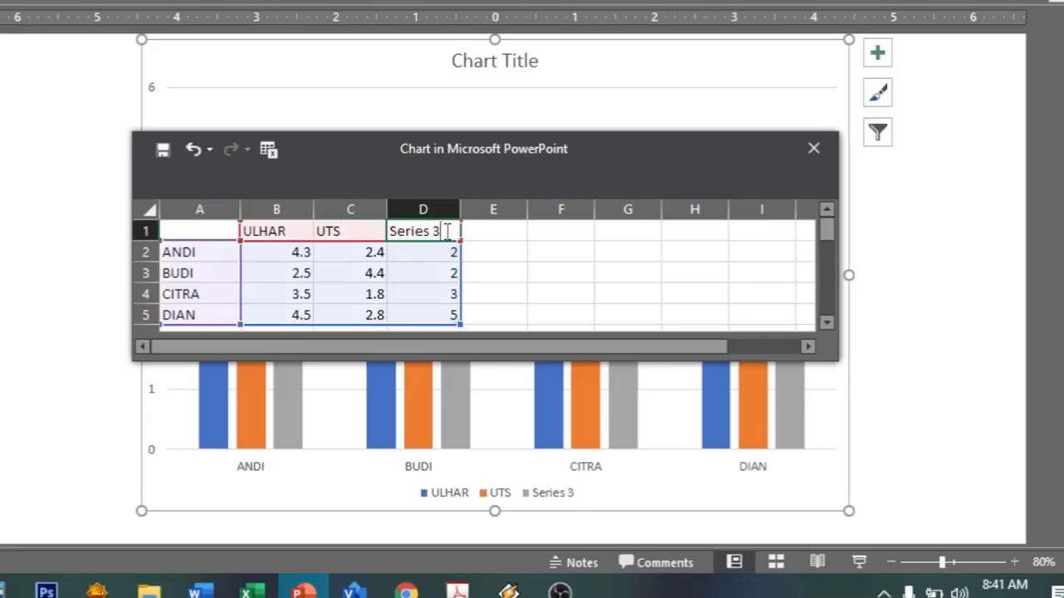
key("BackSpace")
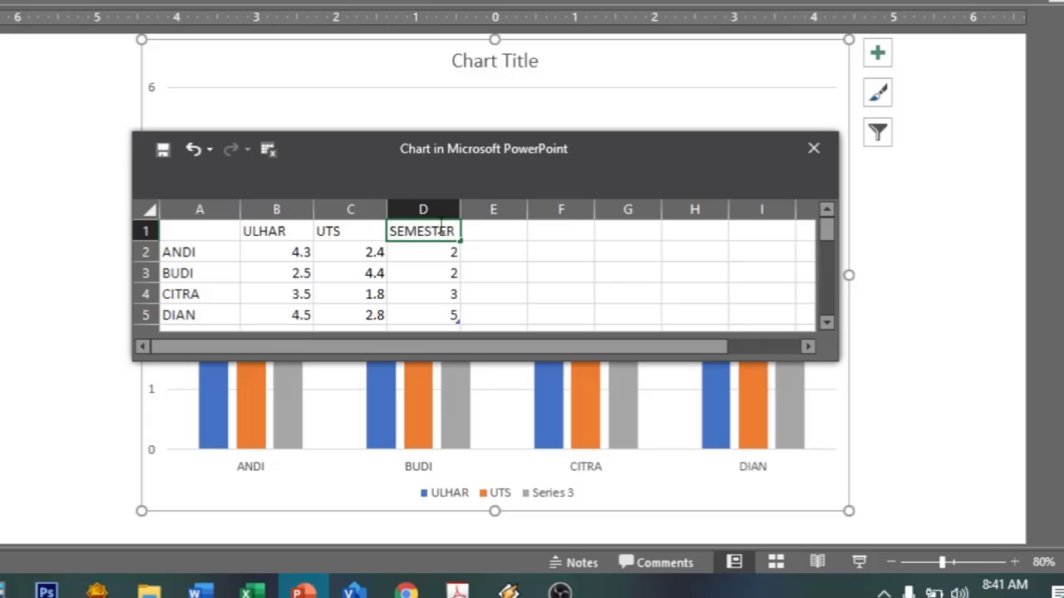
left_click(551, 267)
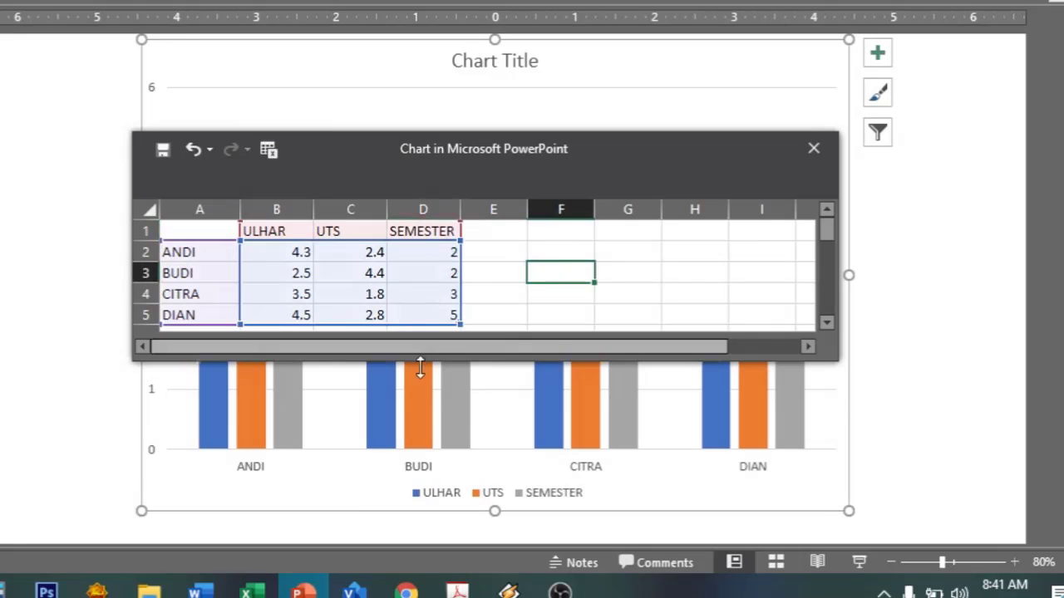
left_click_drag(472, 149, 360, 138)
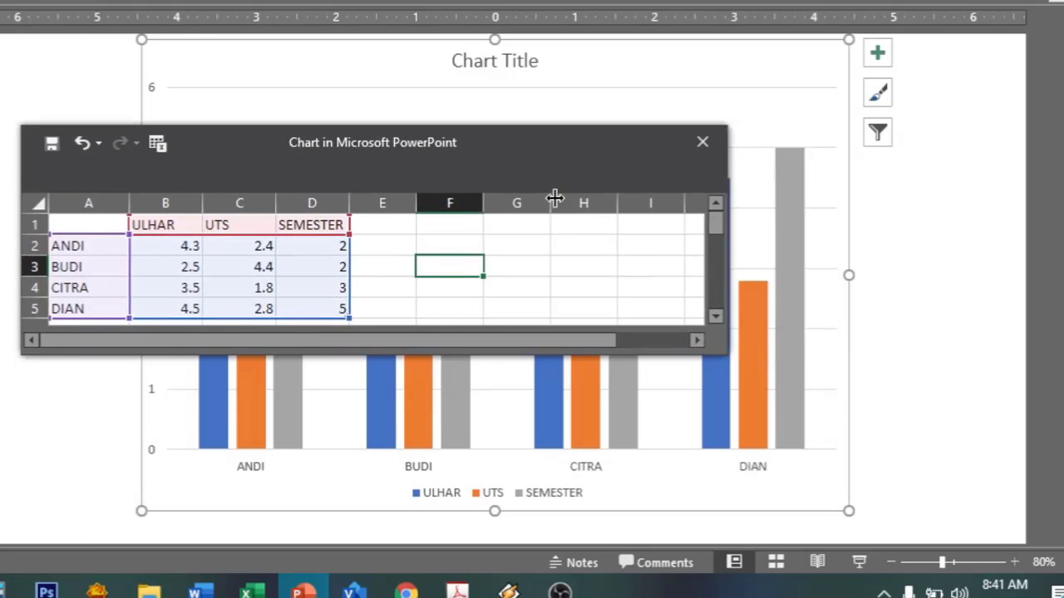
left_click(702, 142)
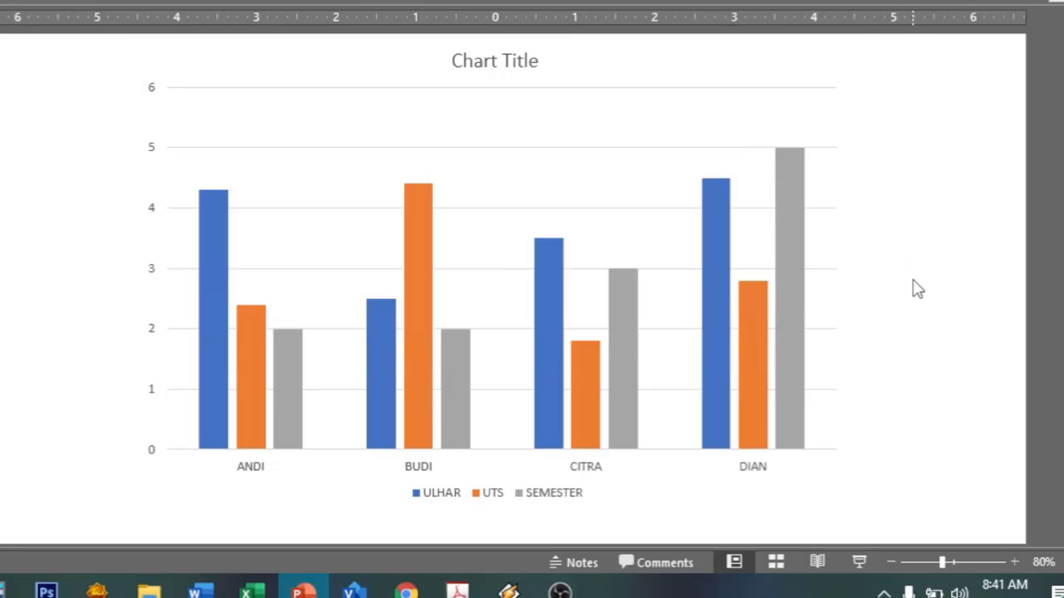
Select the whole column chart and reopen its data sheet for editing.
left_click(495, 308)
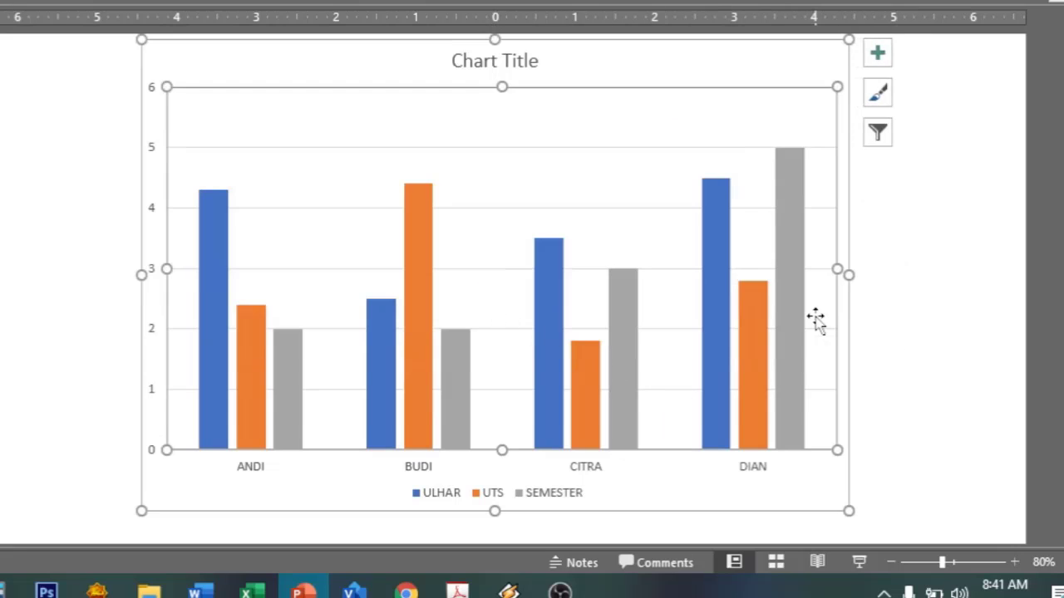
left_click(590, 365)
left_click(309, 226)
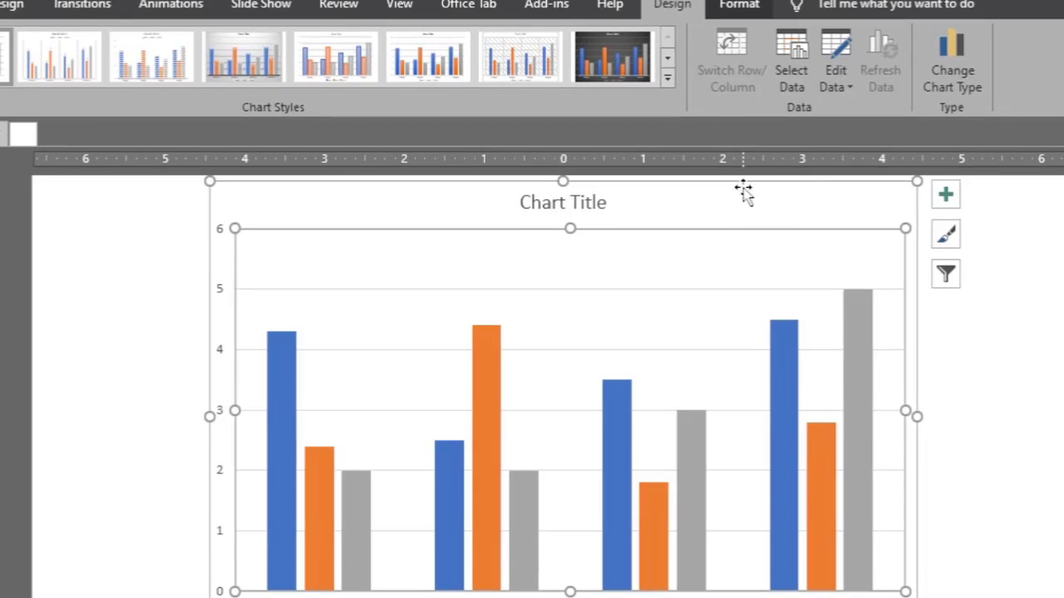
left_click(744, 191)
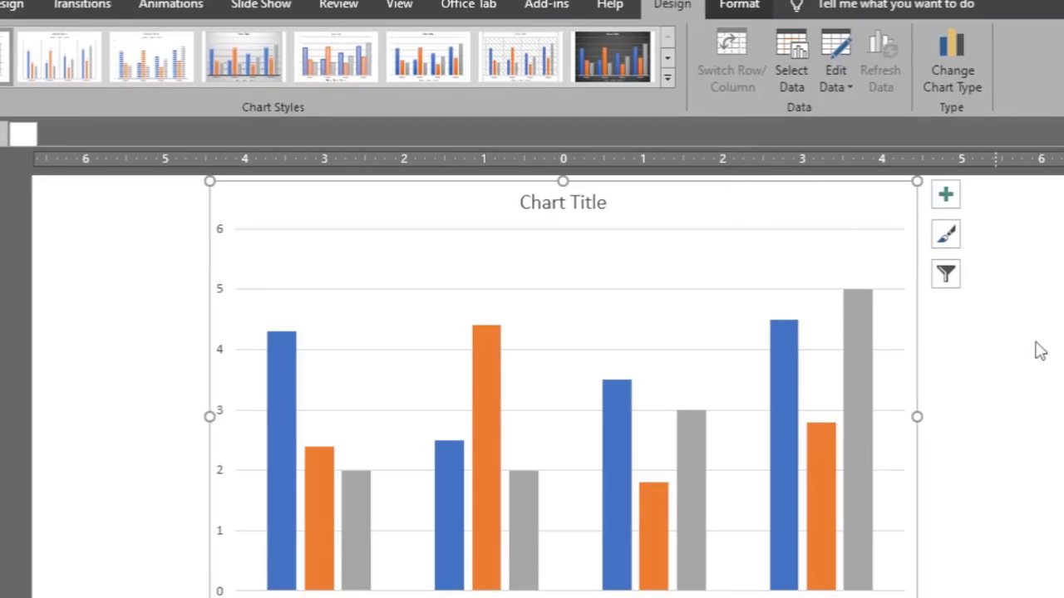
scroll(563, 387, "down", 1)
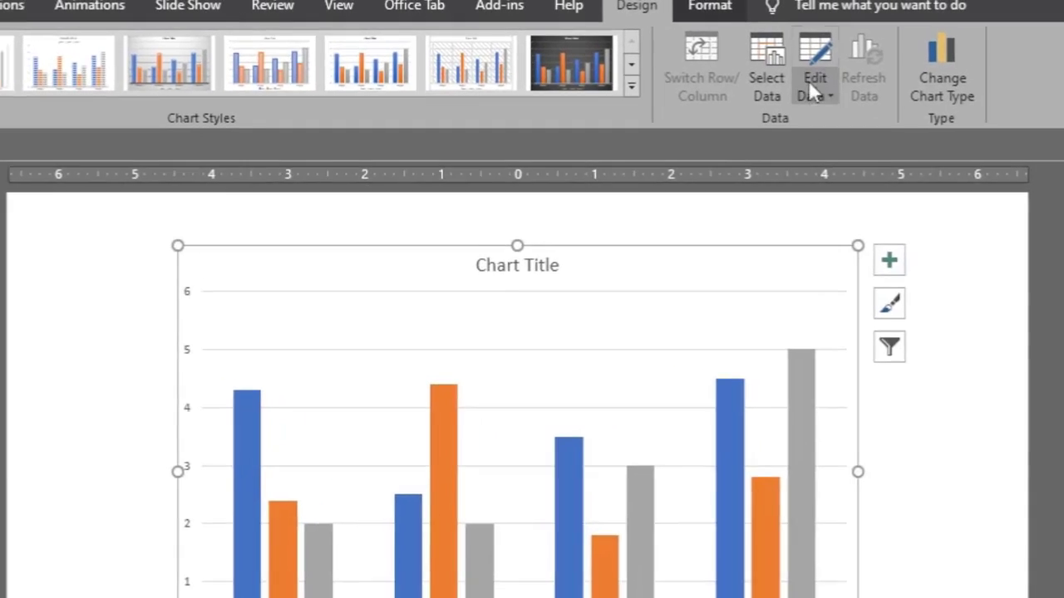
left_click(834, 83)
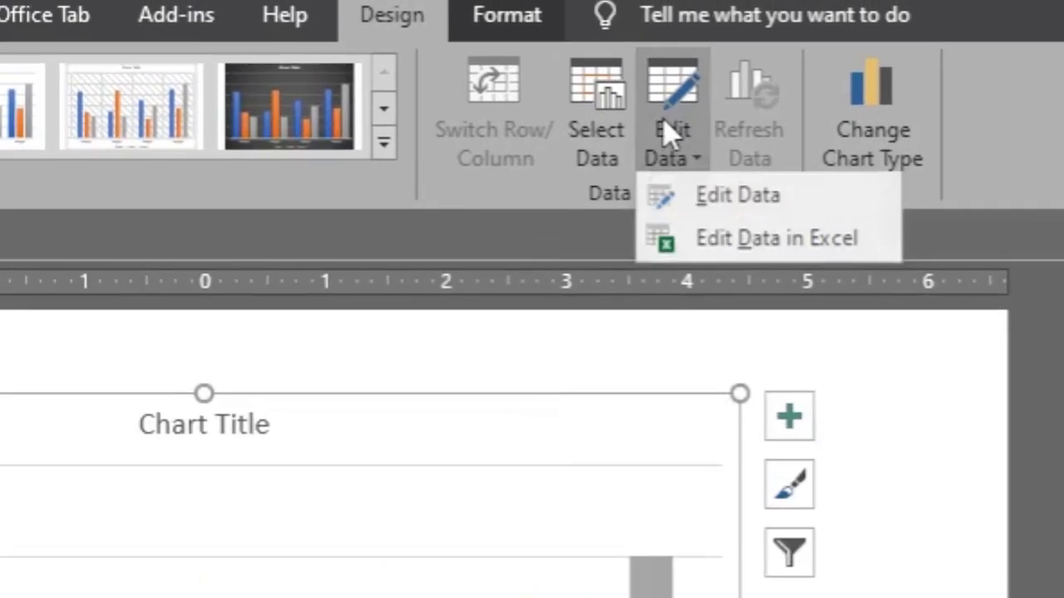
left_click(660, 93)
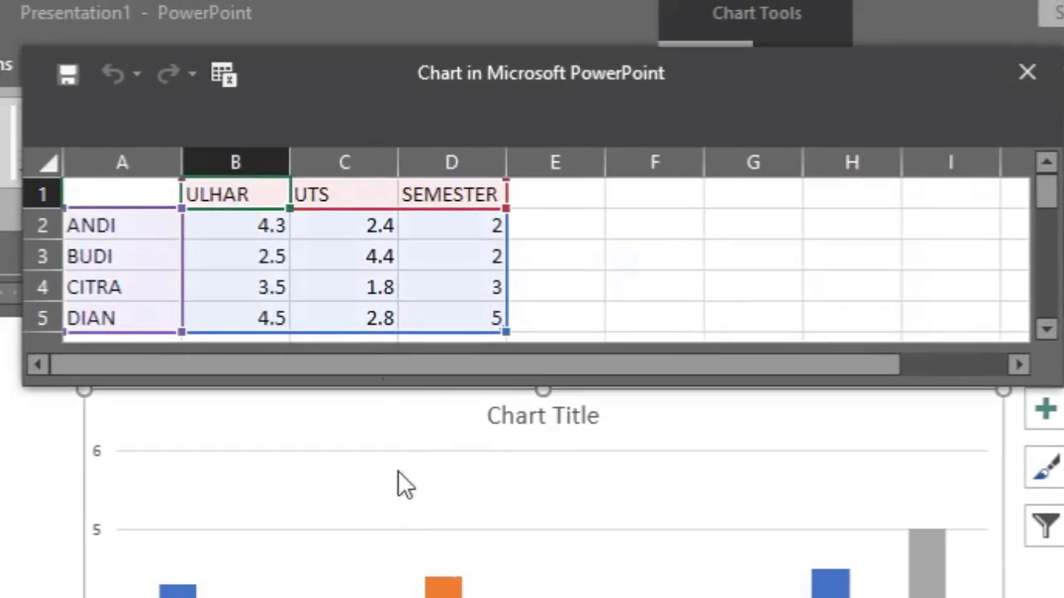
Enter the ULHAR scores 90, 80, 70 and 60 in cells B2 to B5 of the chart data.
left_click(264, 230)
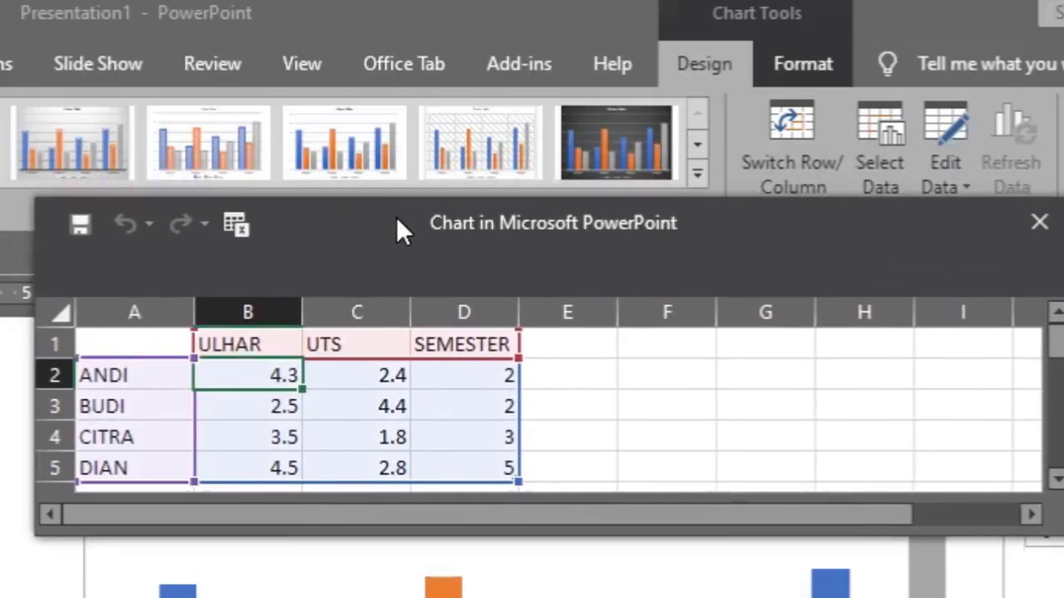
type("90")
key("Return")
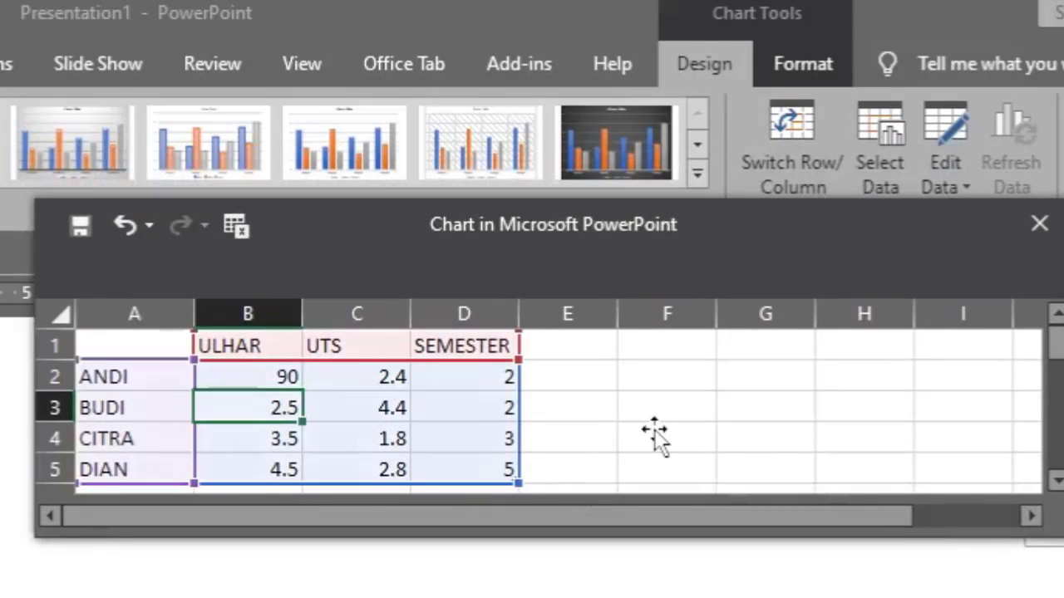
type("80")
key("Return")
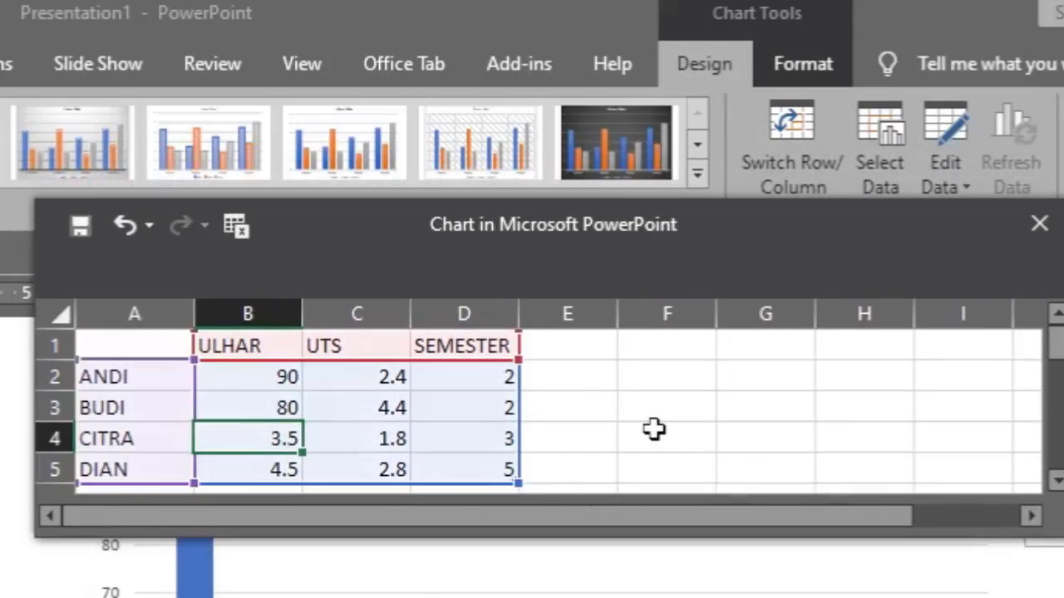
type("70")
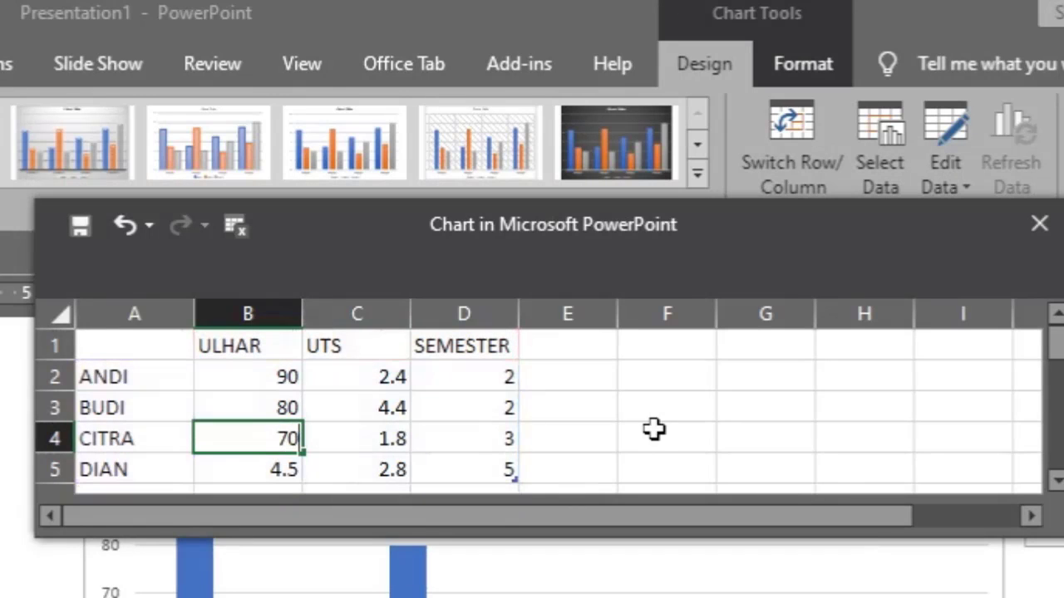
key("Return")
type("60")
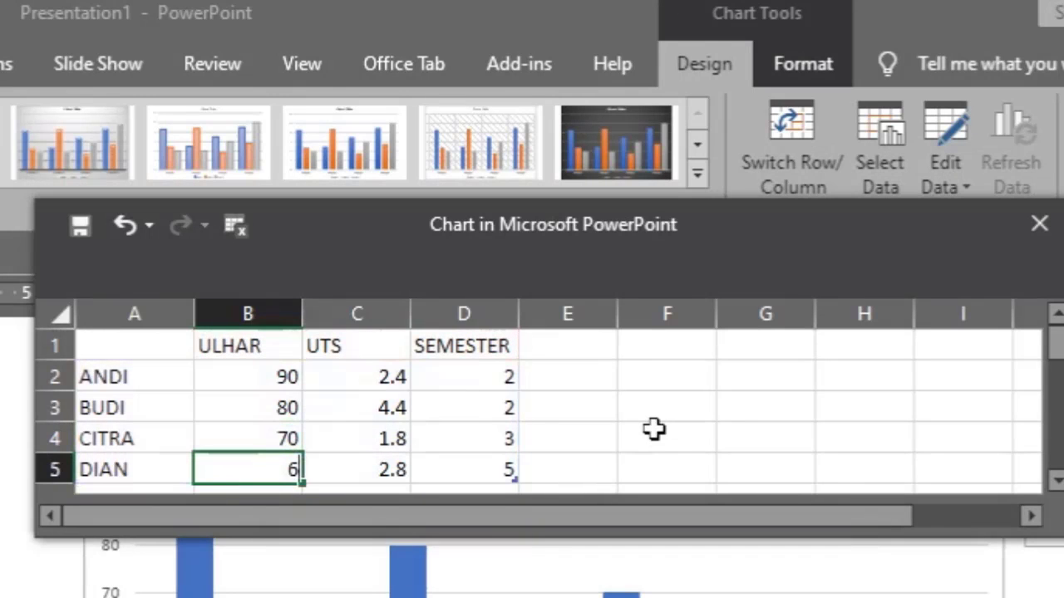
Set the first person's UTS score in cell C2 to 90 and the SEMESTER score in D2 to 80.
left_click(393, 377)
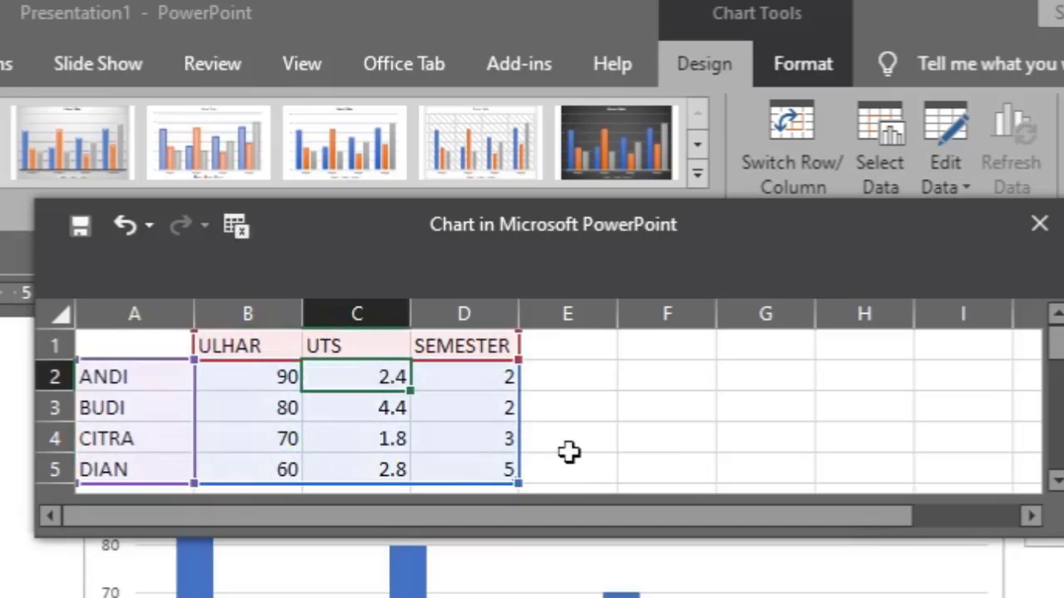
type("90")
key("Return")
left_click(493, 376)
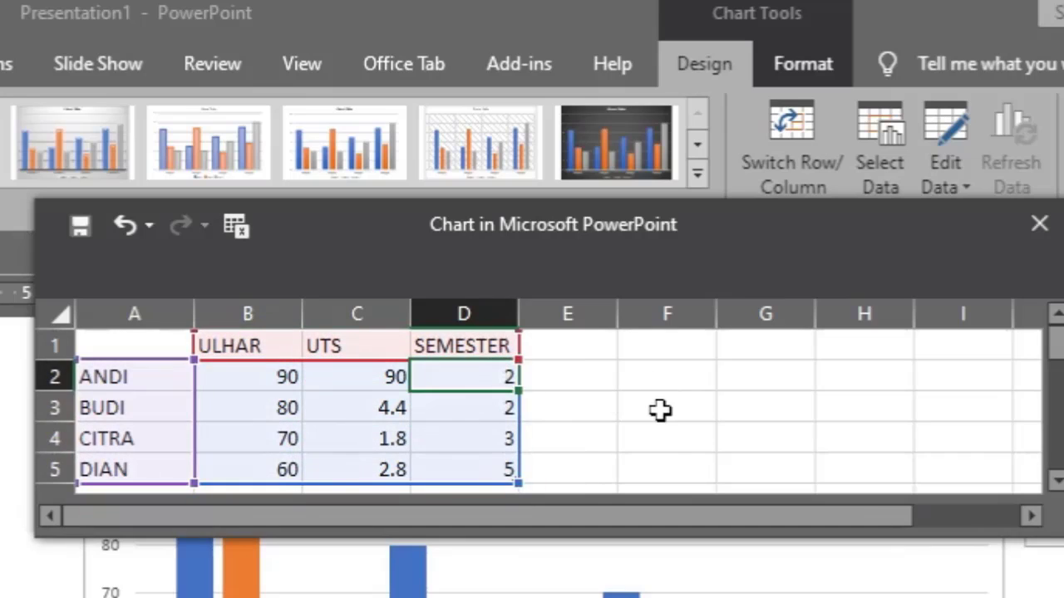
type("80")
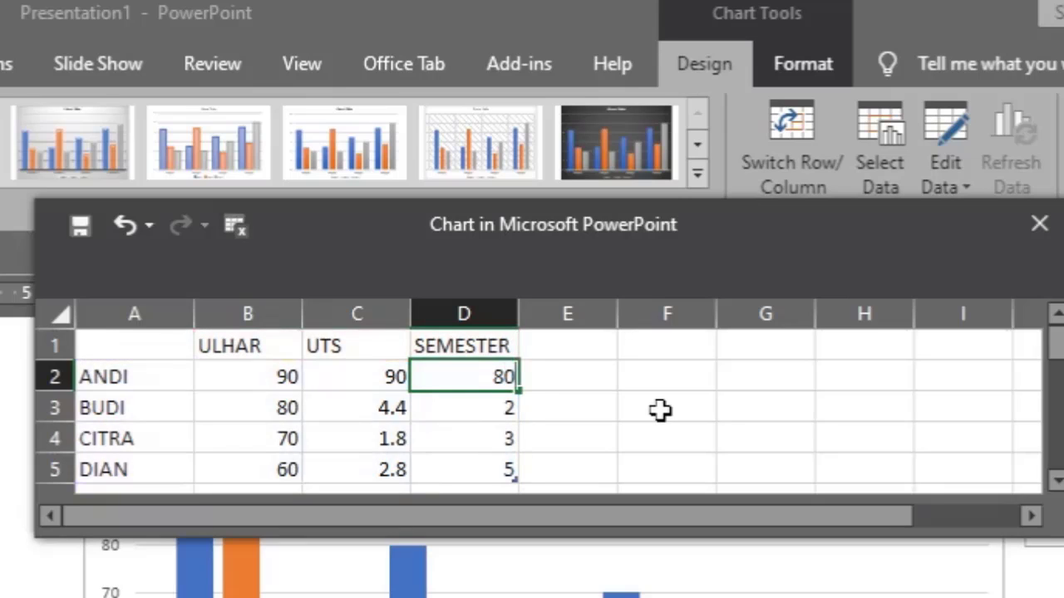
Set the second person's UTS score in cell C3 to 80 and the SEMESTER score in D3 to 90.
left_click(381, 407)
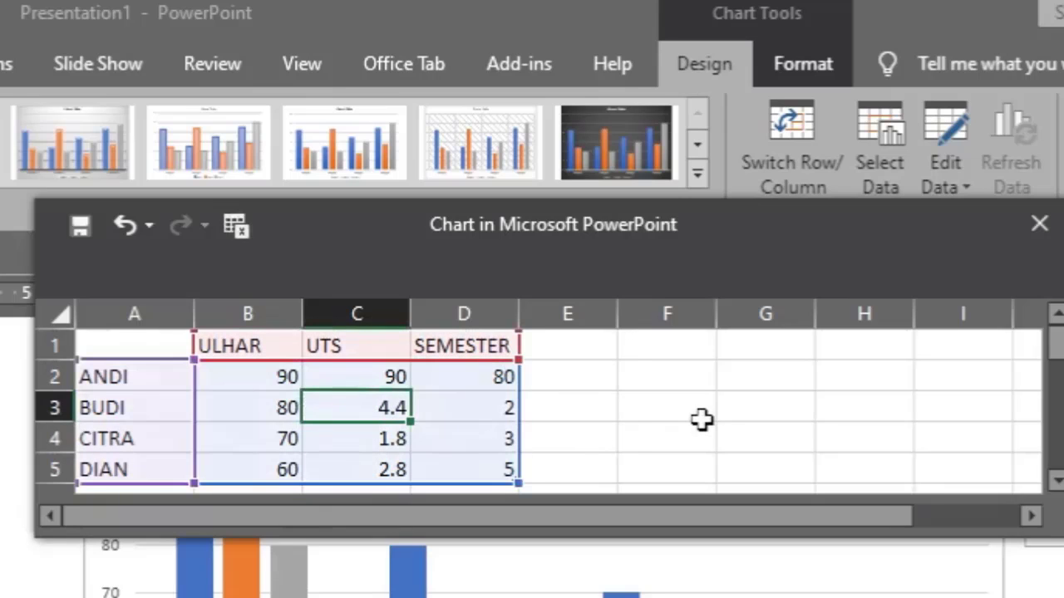
type("80")
key("Tab")
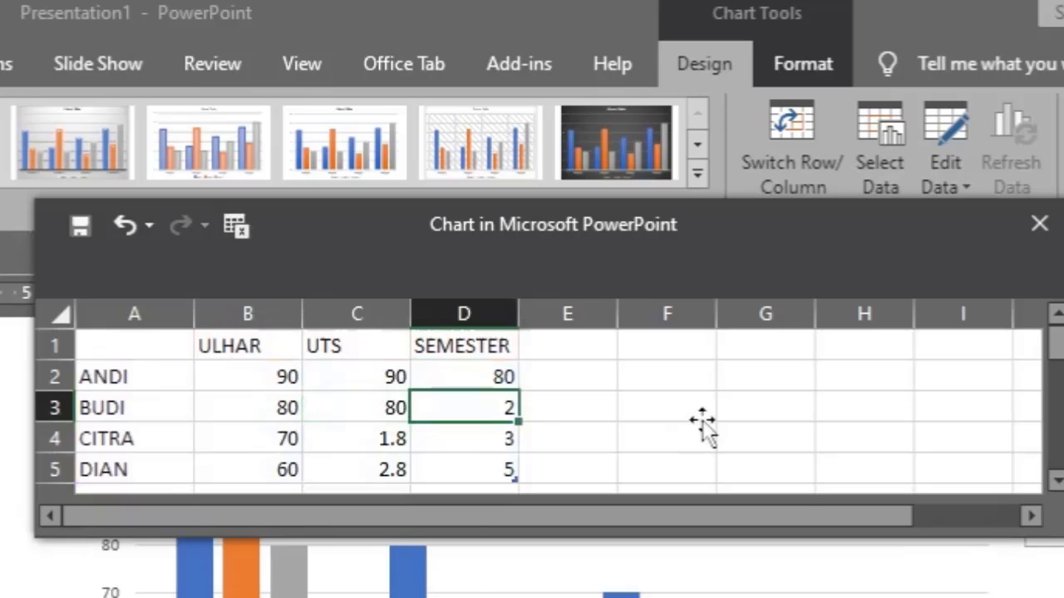
type("90")
key("Return")
Set the third person's UTS score in cell C4 to 70 and the SEMESTER score in D4 to 80.
key("Left")
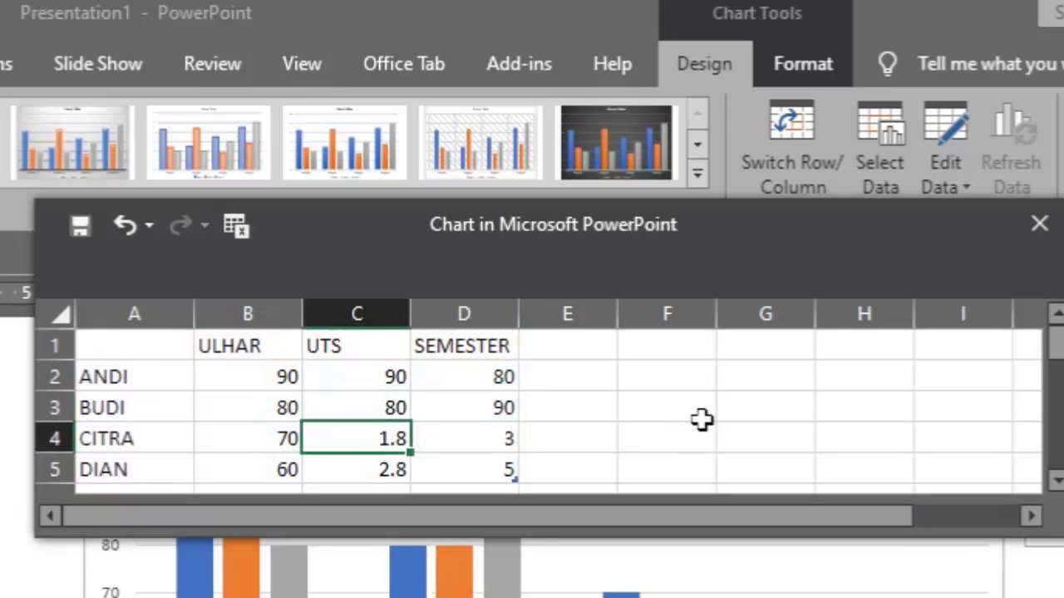
type("70")
key("Tab")
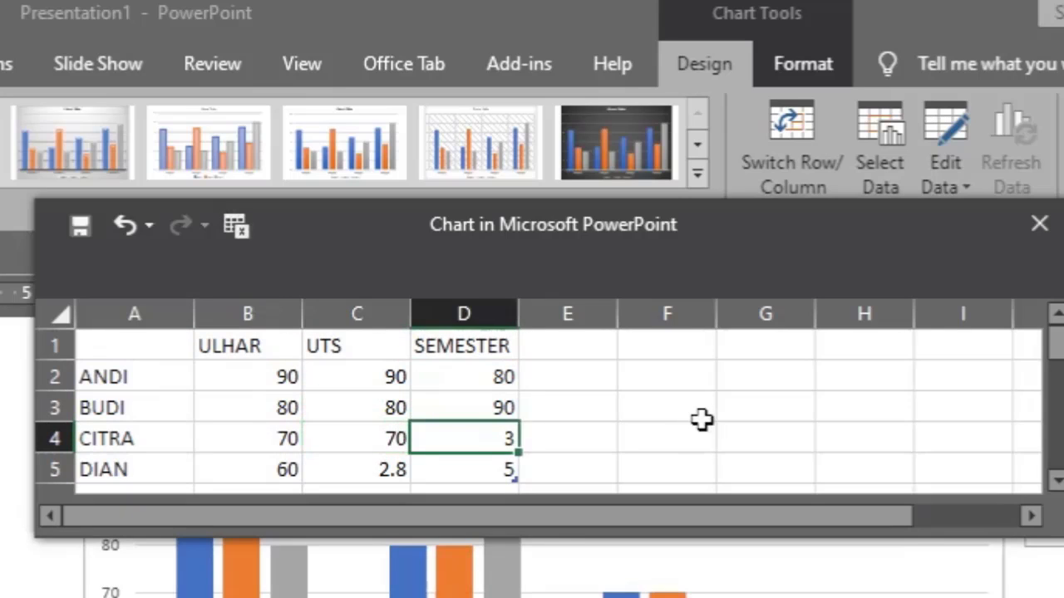
type("80")
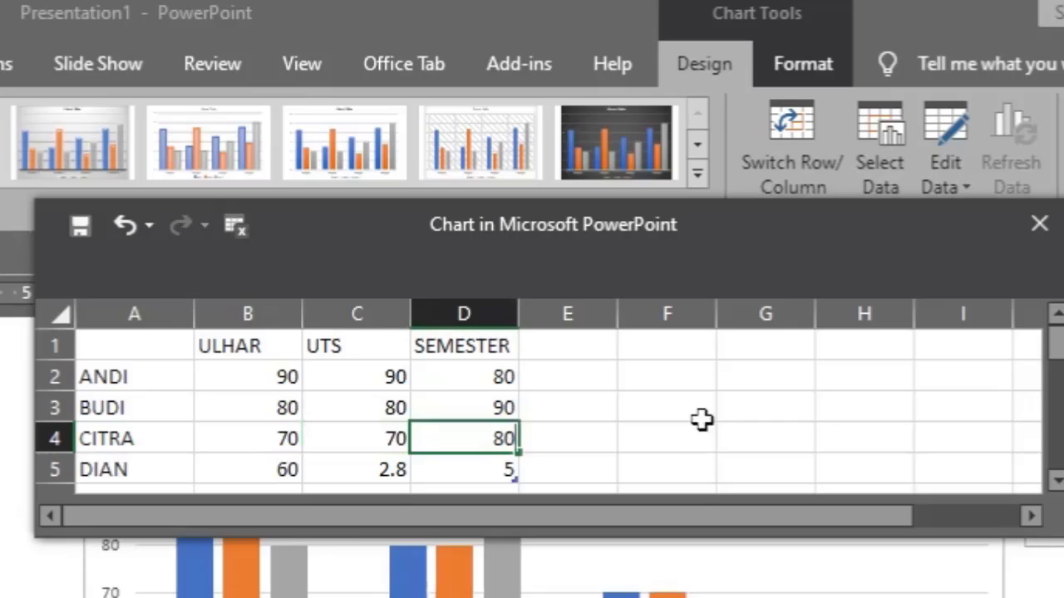
key("Return")
Set the fourth person's UTS score in cell C5 and SEMESTER score in D5 both to 90.
key("Left")
type("90")
key("Tab")
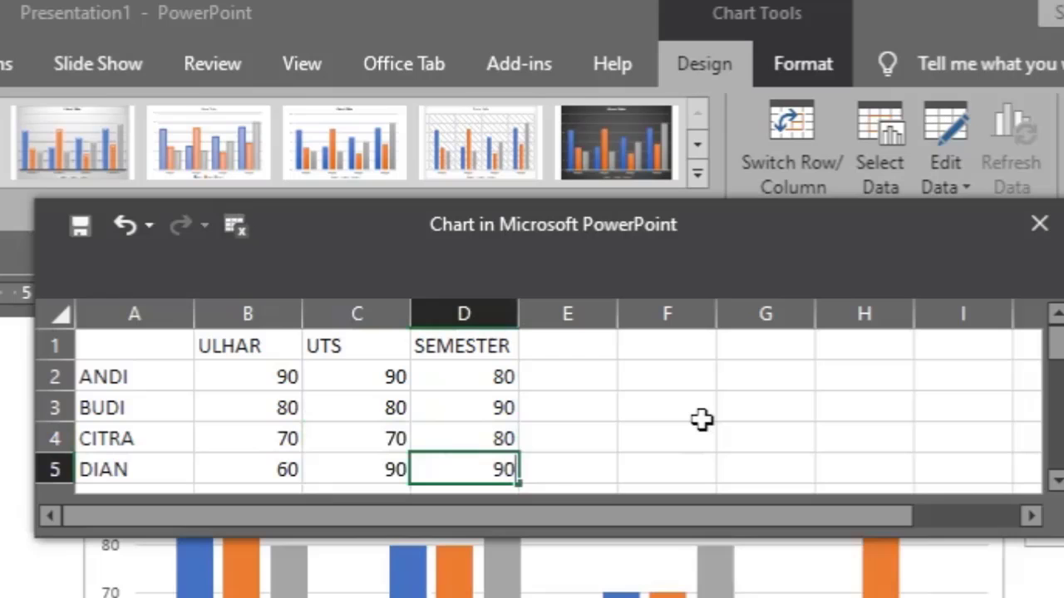
key("Return")
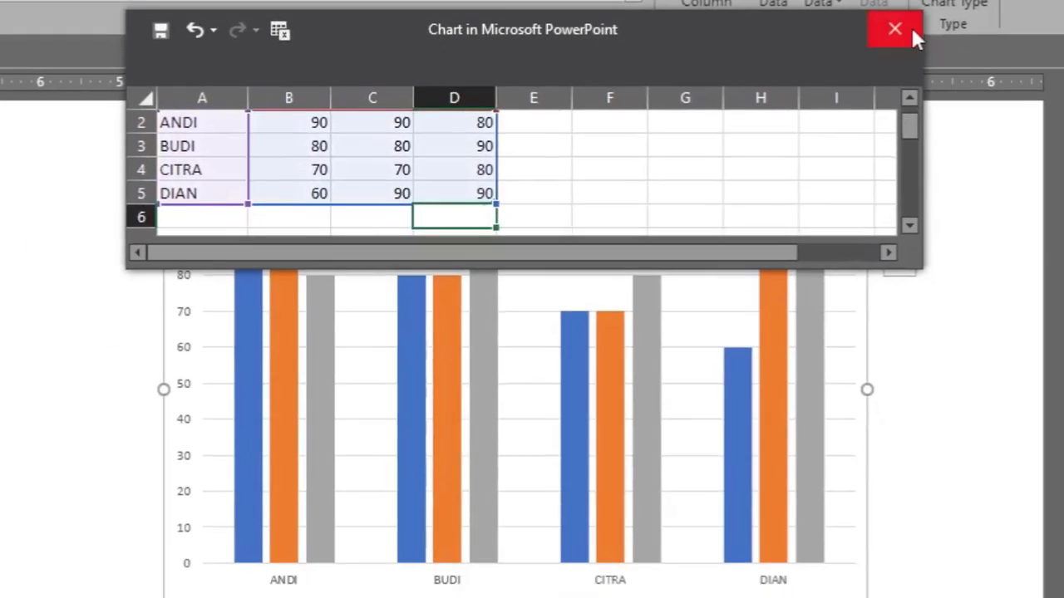
Close the chart's data sheet and change the chart title to "GRAFIK NILAI".
left_click(895, 29)
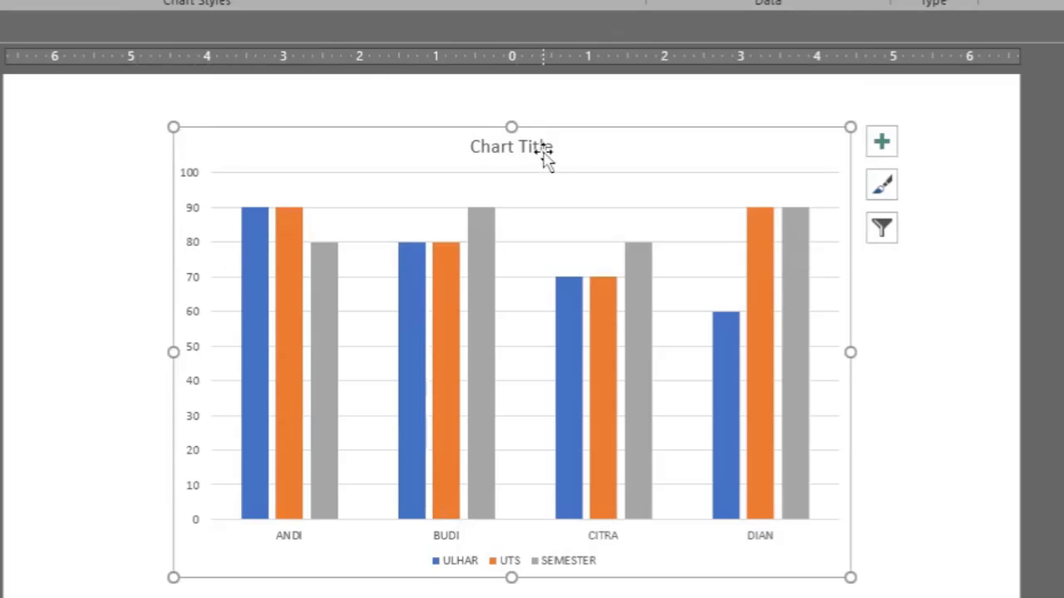
left_click(481, 145)
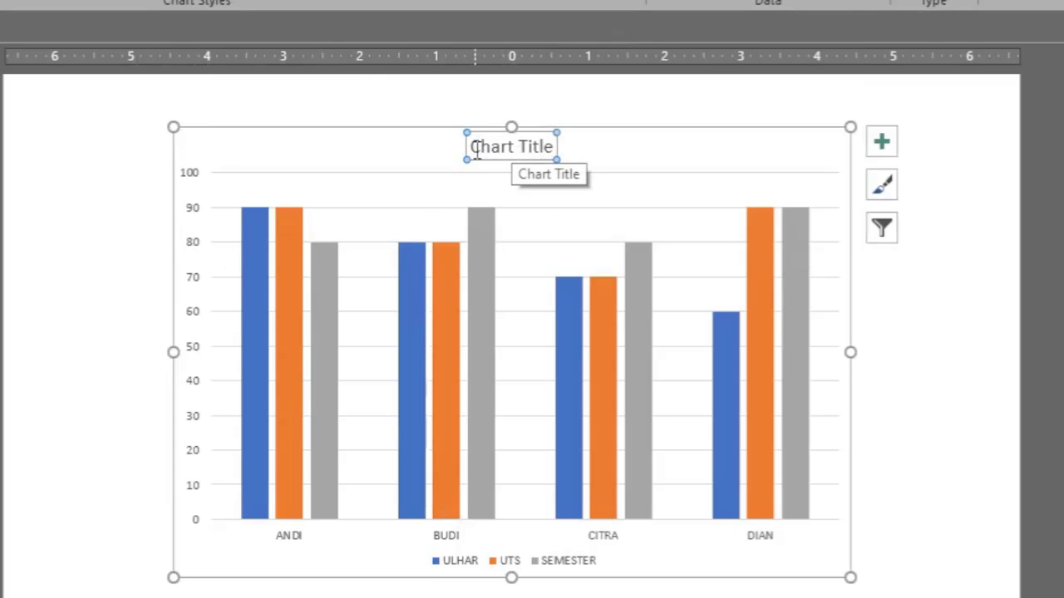
triple_click(514, 156)
type("GRA")
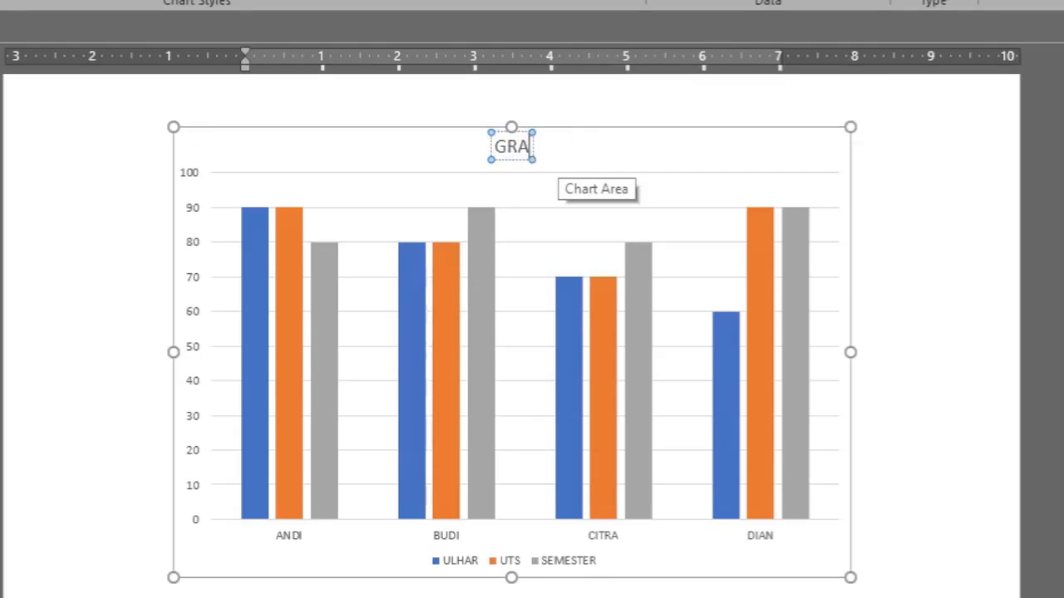
type("FIK NILAI")
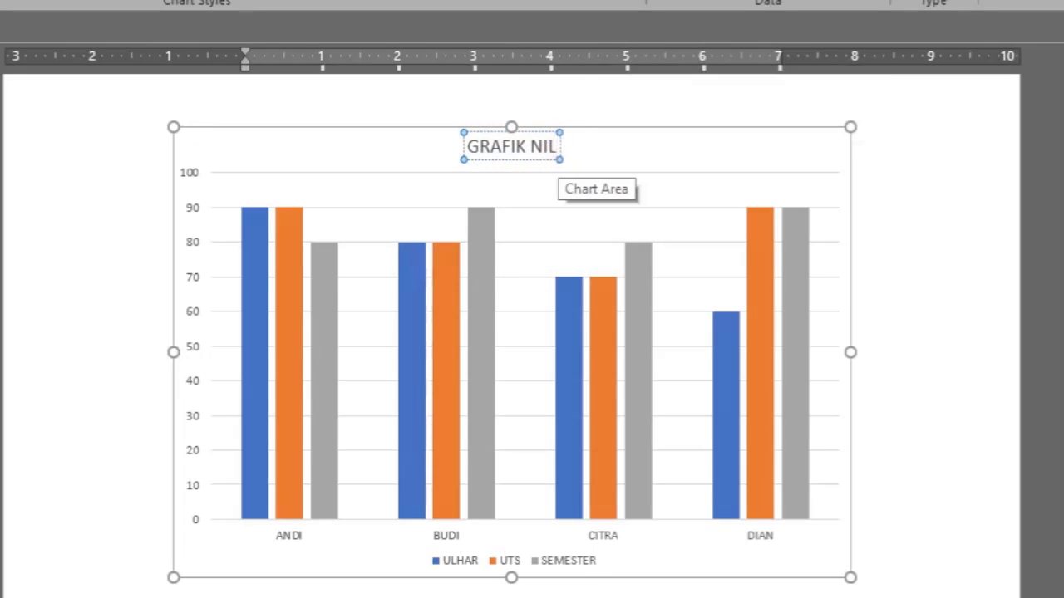
left_click(78, 308)
left_click(521, 172)
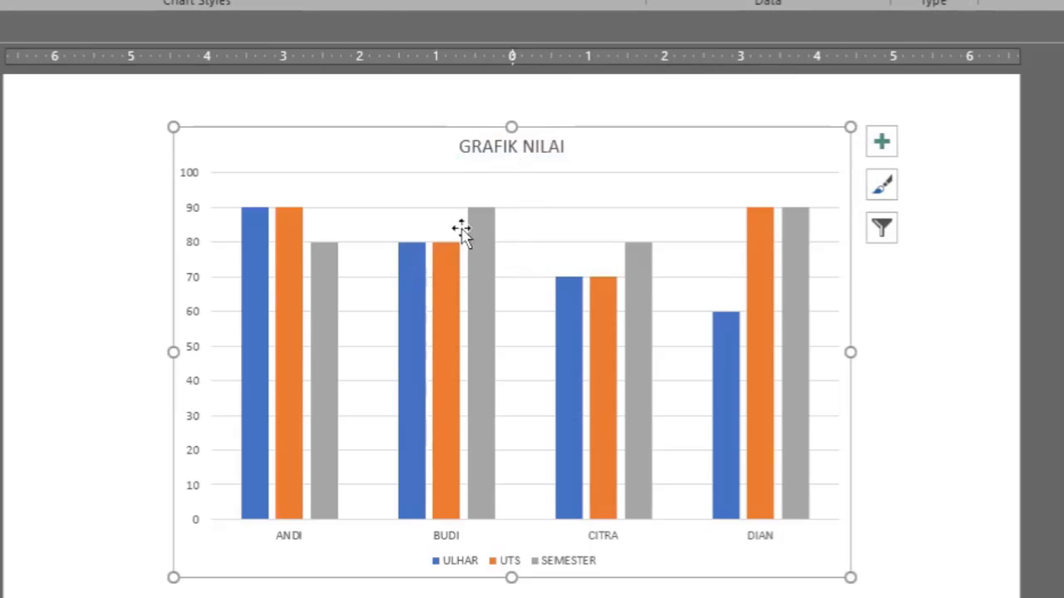
Apply chart style 8, with the dark background, to the score chart.
left_click(41, 358)
left_click(522, 172)
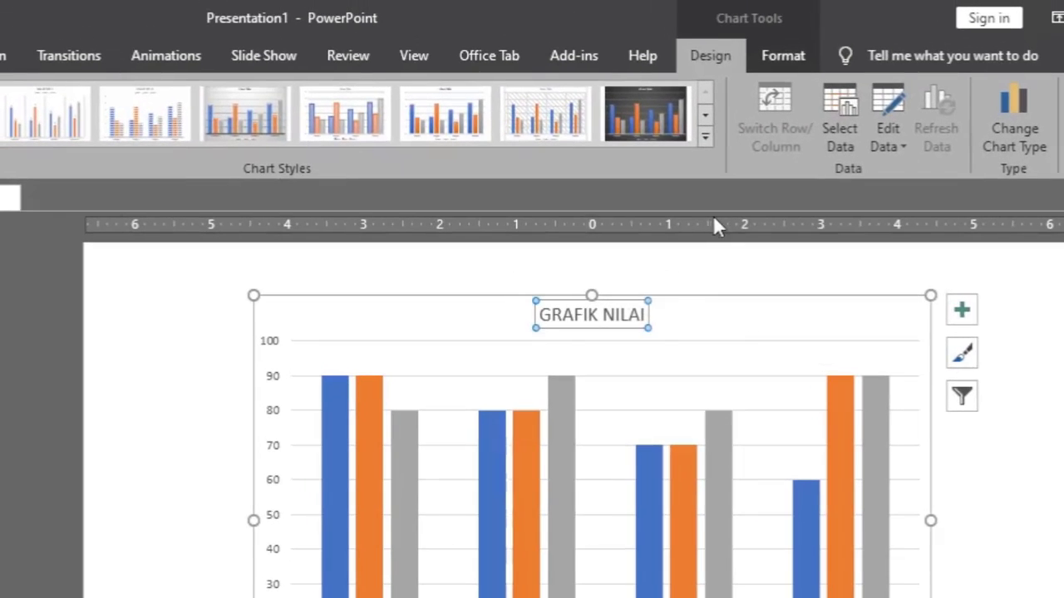
left_click(704, 137)
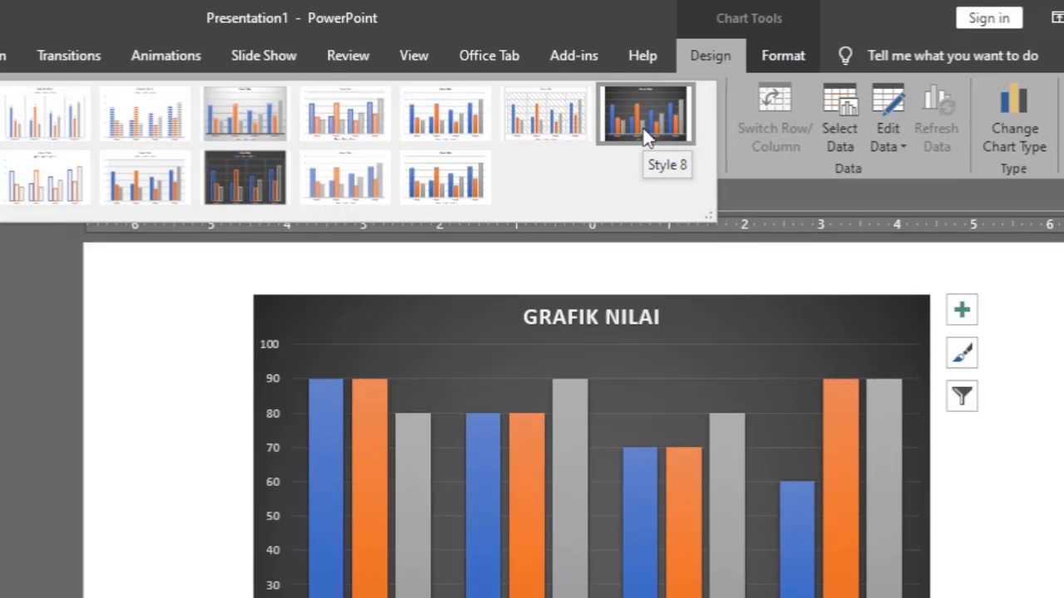
left_click(647, 137)
left_click(108, 498)
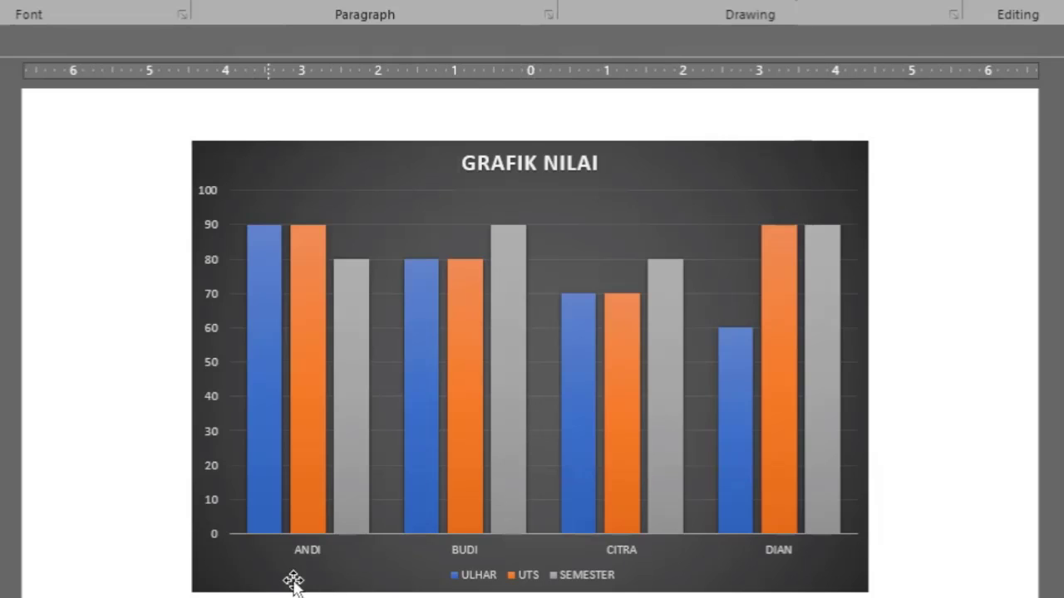
left_click(328, 553)
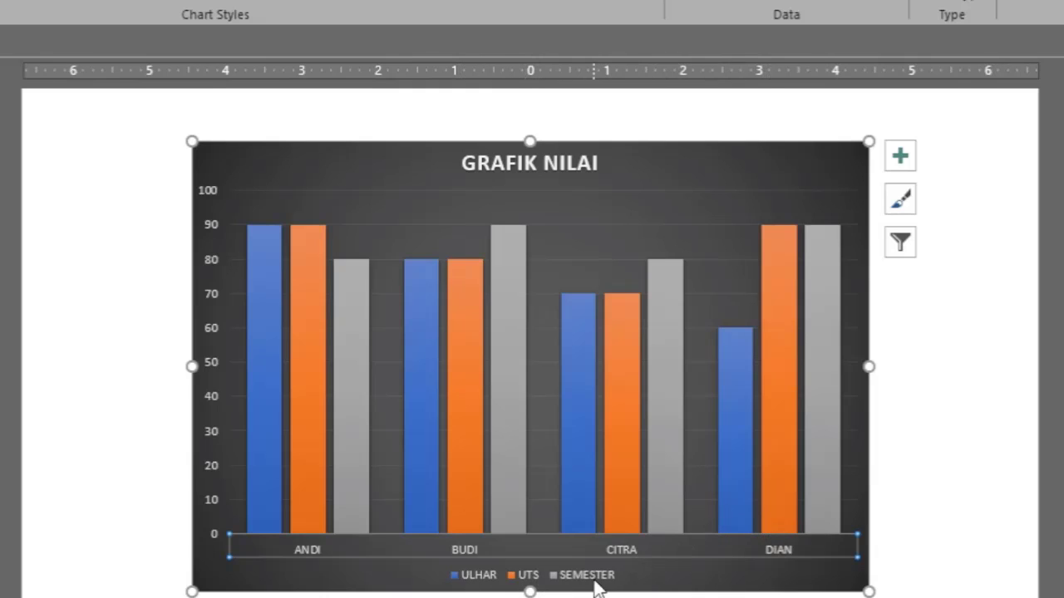
left_click(988, 451)
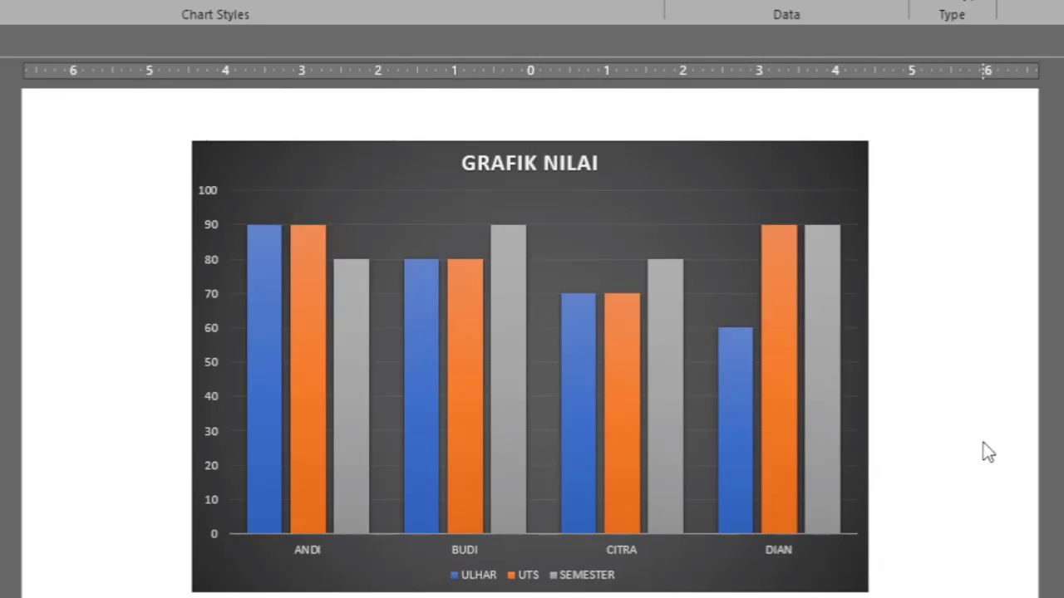
Add a new slide after the chart slide and delete its title and content placeholders.
left_click(682, 159)
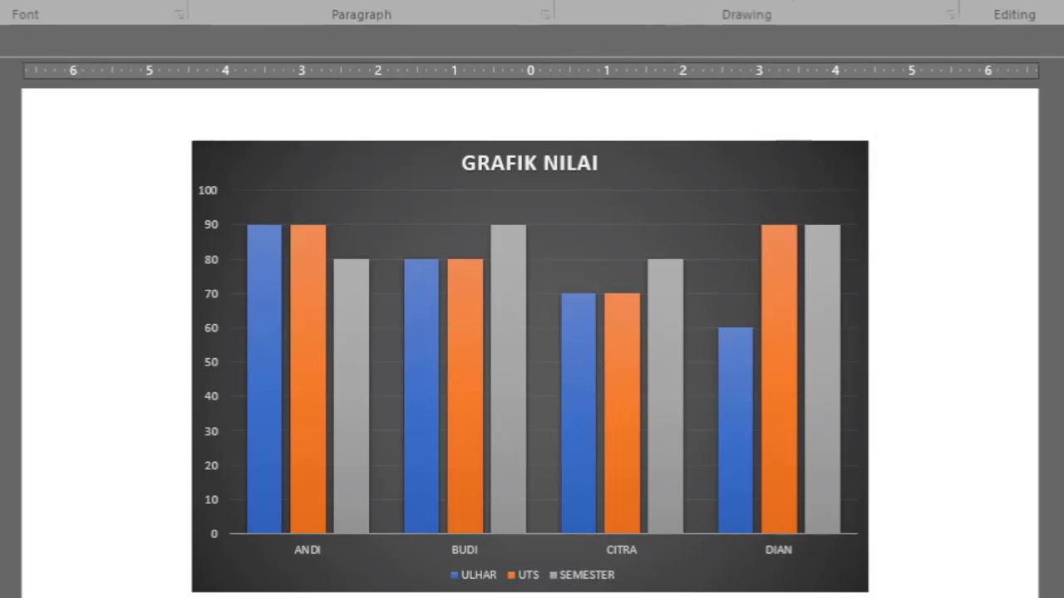
key("Return")
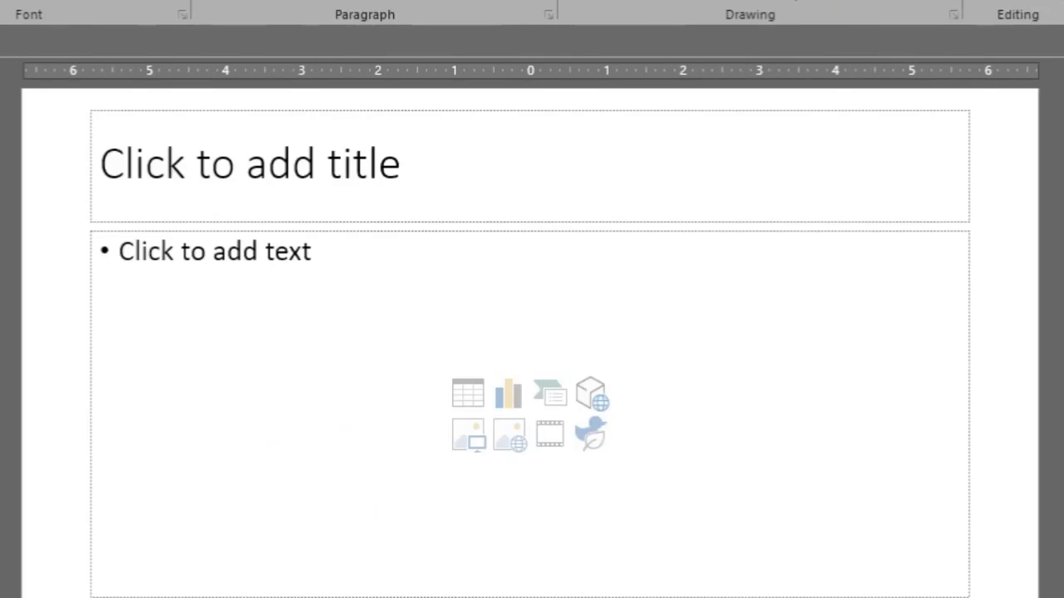
left_click(350, 220)
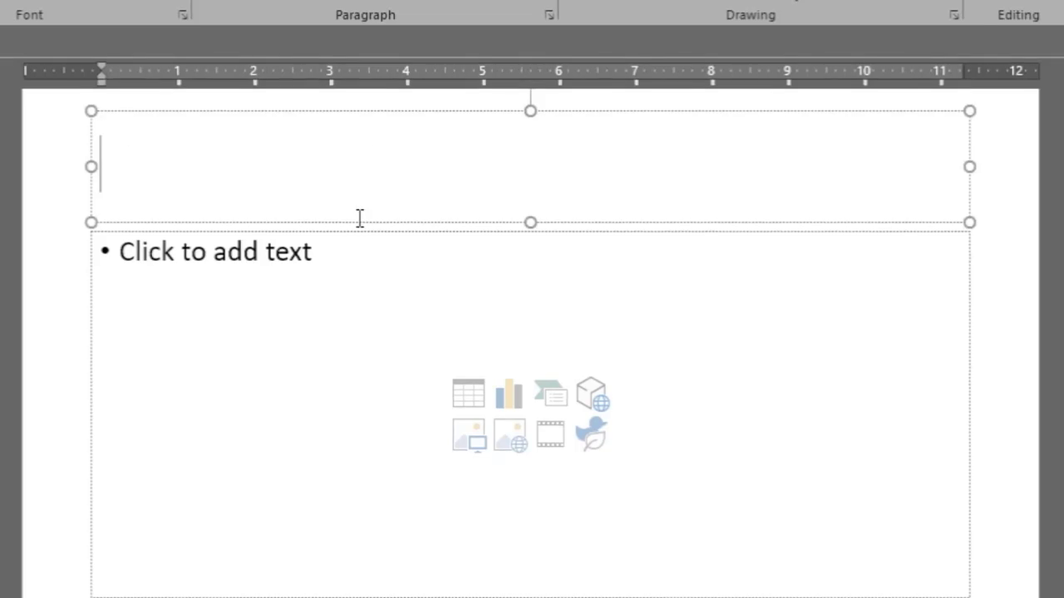
left_click(362, 222)
key("Delete")
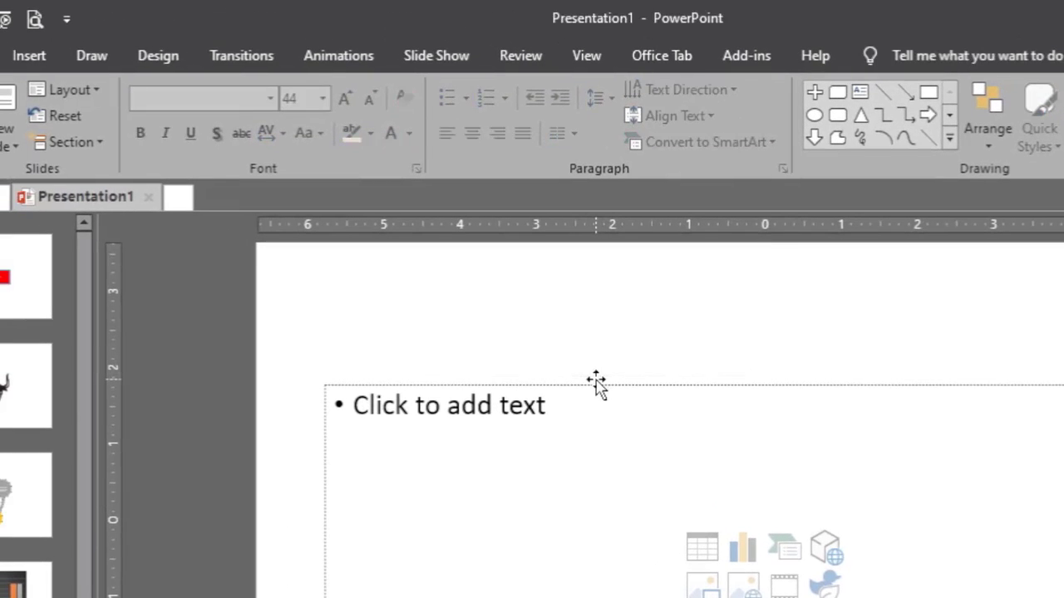
left_click(596, 384)
key("Delete")
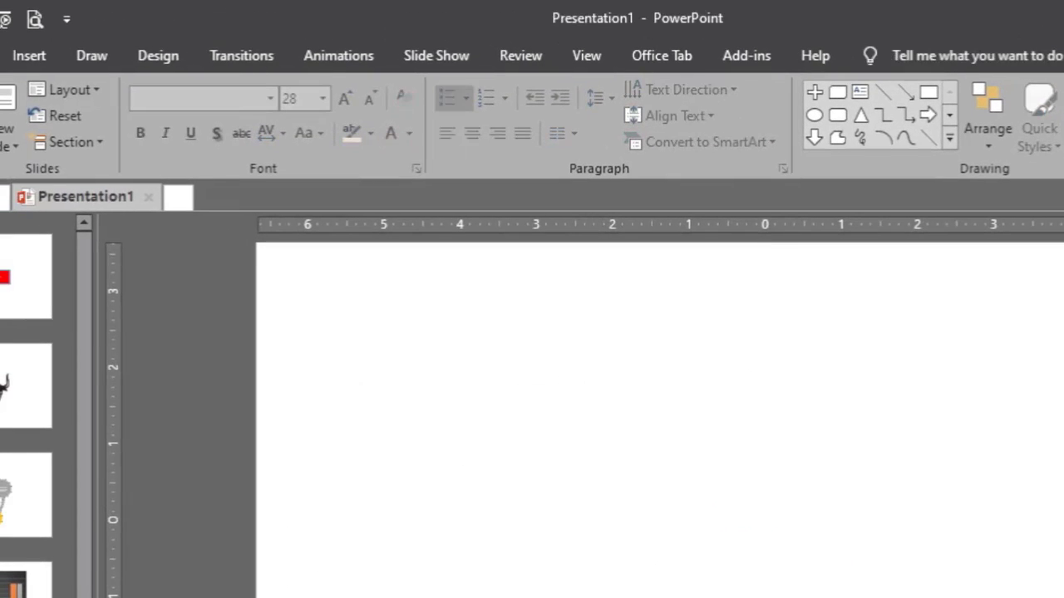
Add another new slide and clear all of its placeholders at once.
key("ctrl+m")
key("ctrl+a")
key("Delete")
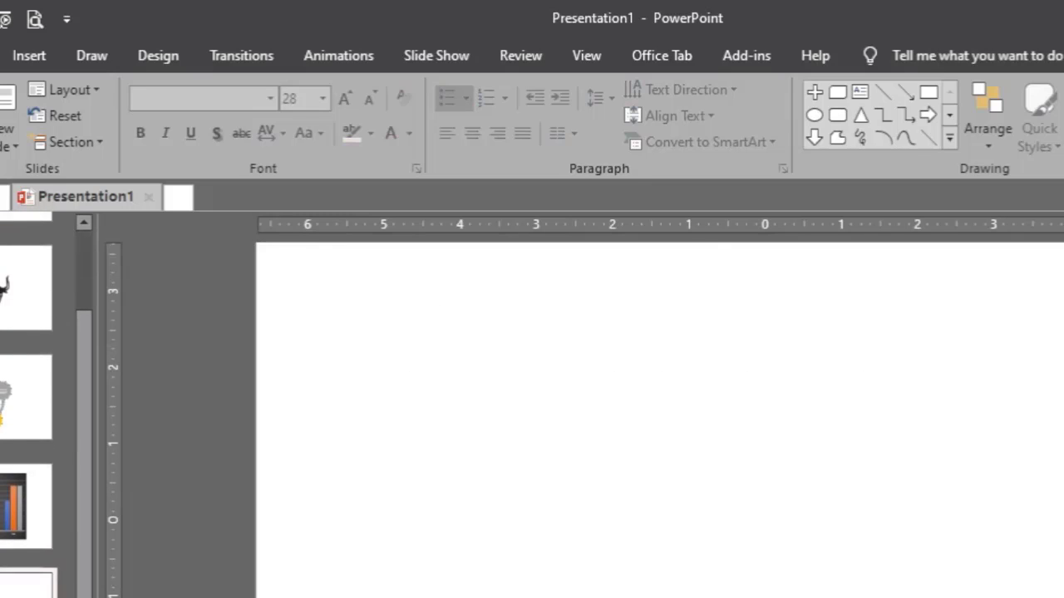
Try to insert an icon, and open the network icon among the hidden system tray icons.
left_click(16, 58)
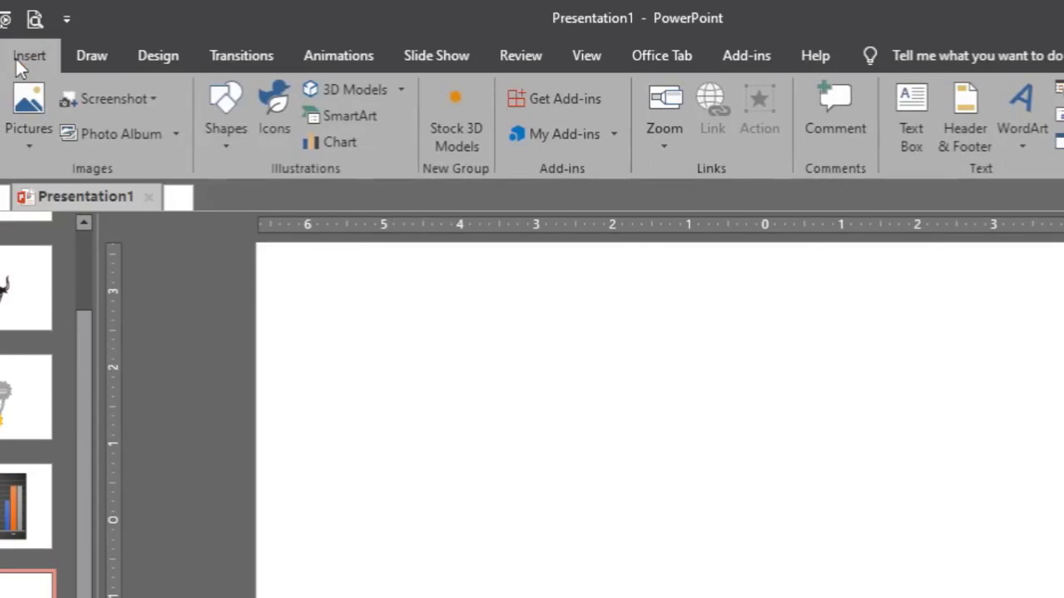
left_click(274, 124)
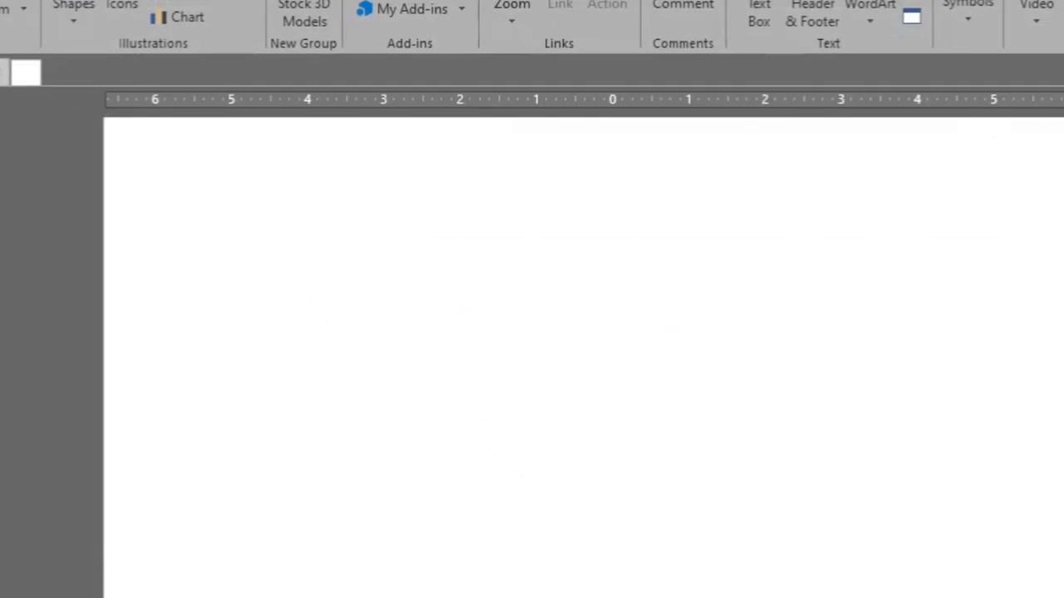
left_click(866, 591)
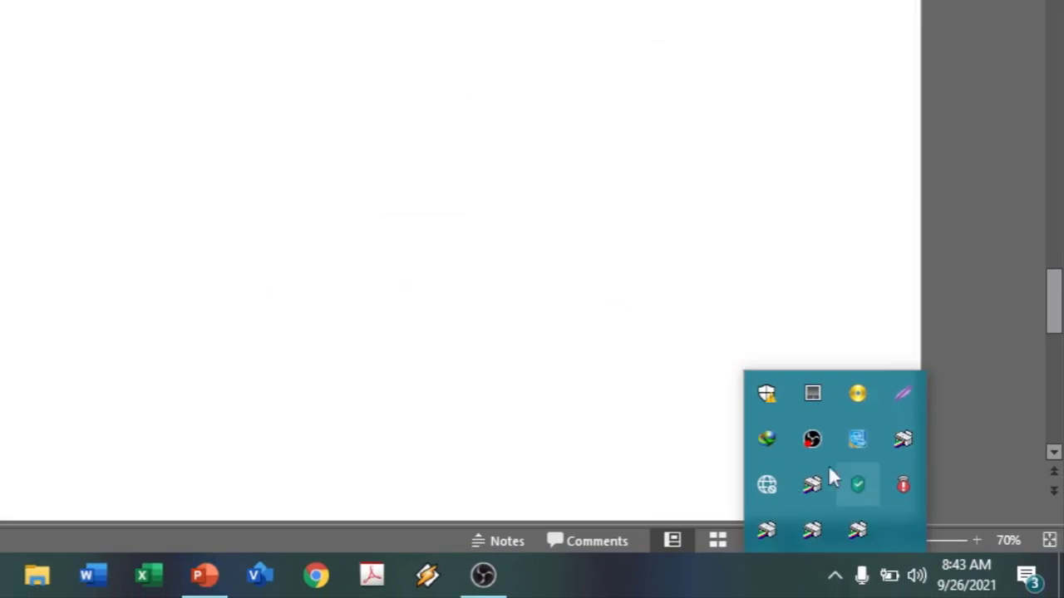
left_click(767, 486)
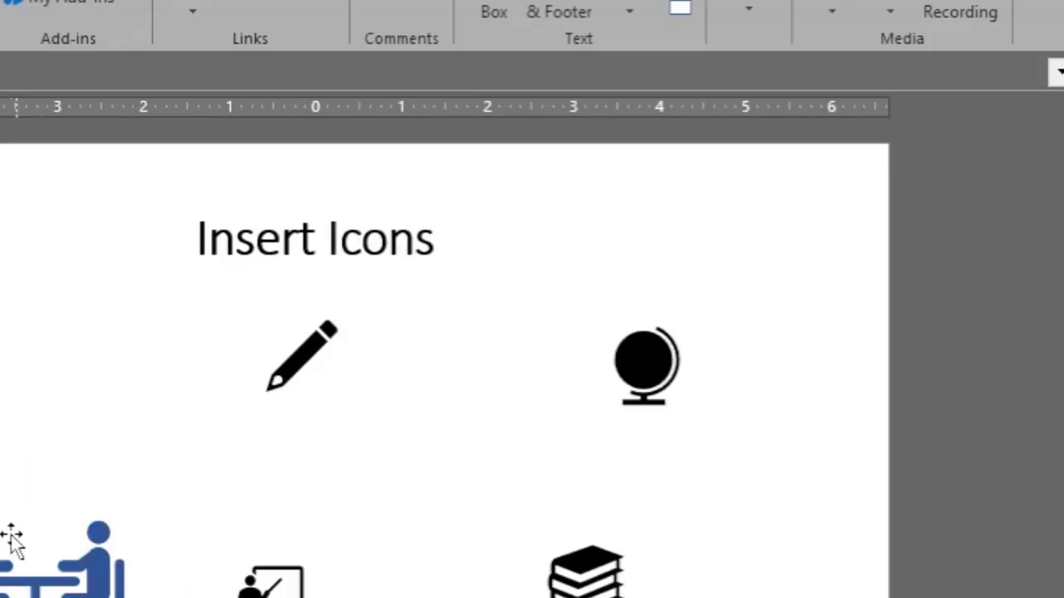
In the insert picture presentation, move the blue meeting-table icon to the left and the pencil icon slightly down and left.
mouse_move(9, 537)
left_mouse_down()
mouse_move(17, 542)
mouse_move(4, 545)
left_mouse_up()
left_click_drag(307, 362, 284, 430)
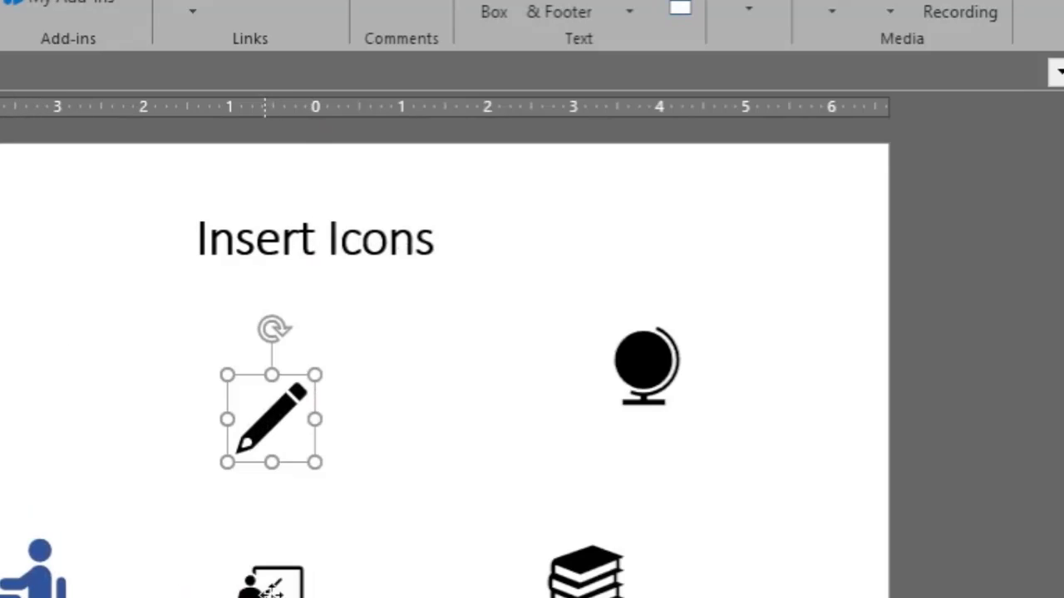
Enlarge the classroom-teaching icon to about twice its size and scale up the pencil icon on the Insert Icons slide.
left_click(271, 588)
left_click_drag(318, 597, 397, 597)
left_click_drag(505, 493, 509, 488)
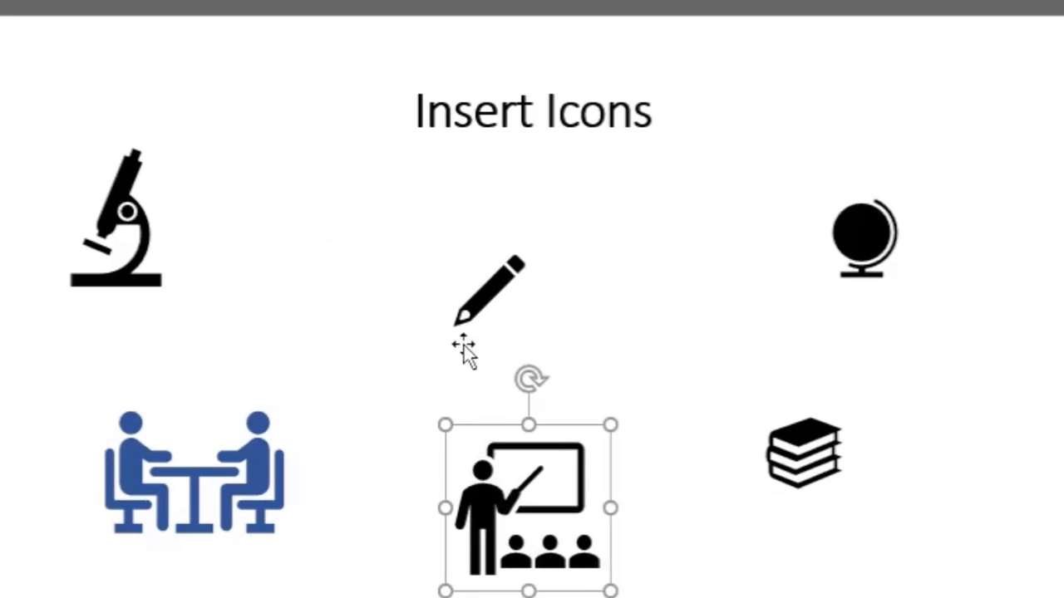
left_click(506, 294)
left_click_drag(536, 243, 589, 210)
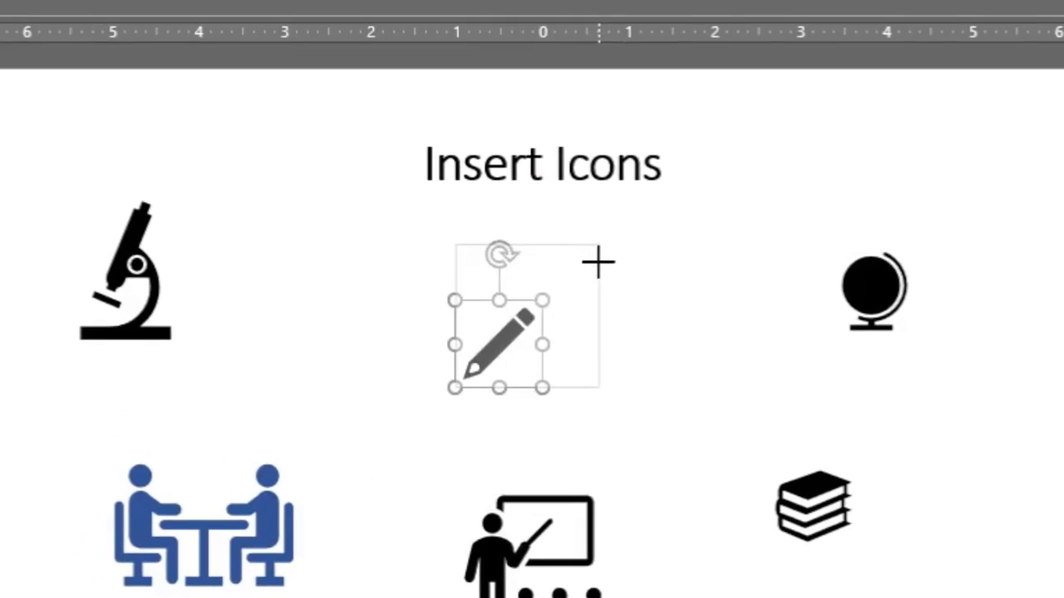
left_click_drag(598, 262, 601, 246)
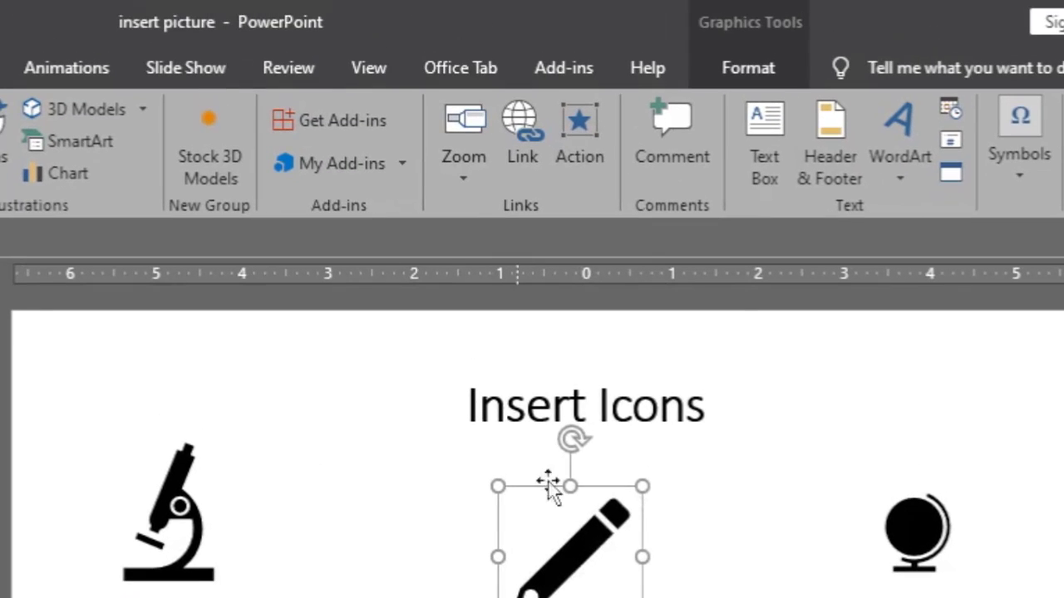
Fill the pencil icon with the darkest shade of the orange theme color.
left_click(773, 75)
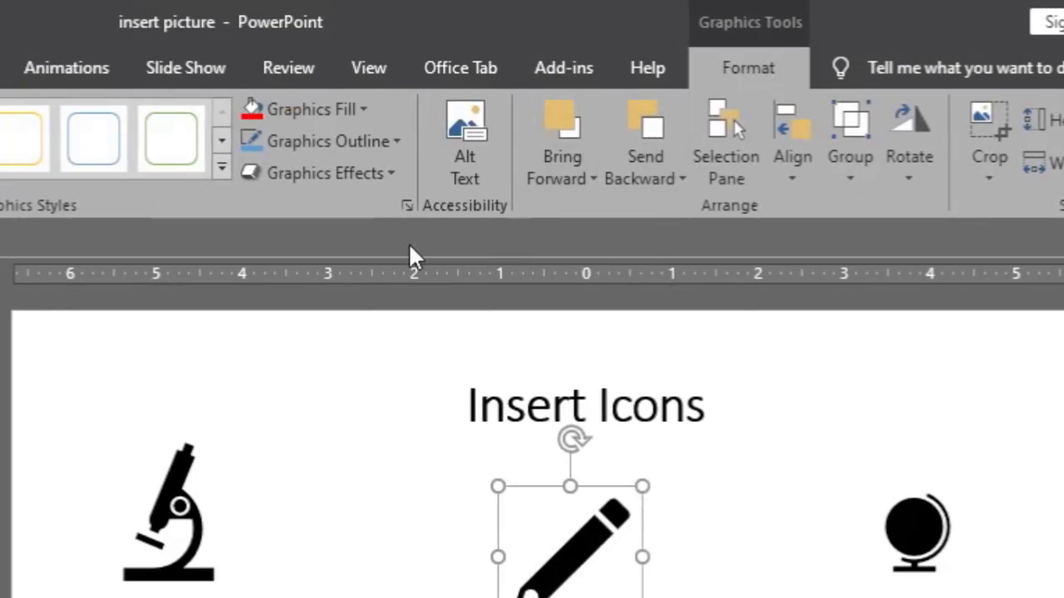
left_click(364, 109)
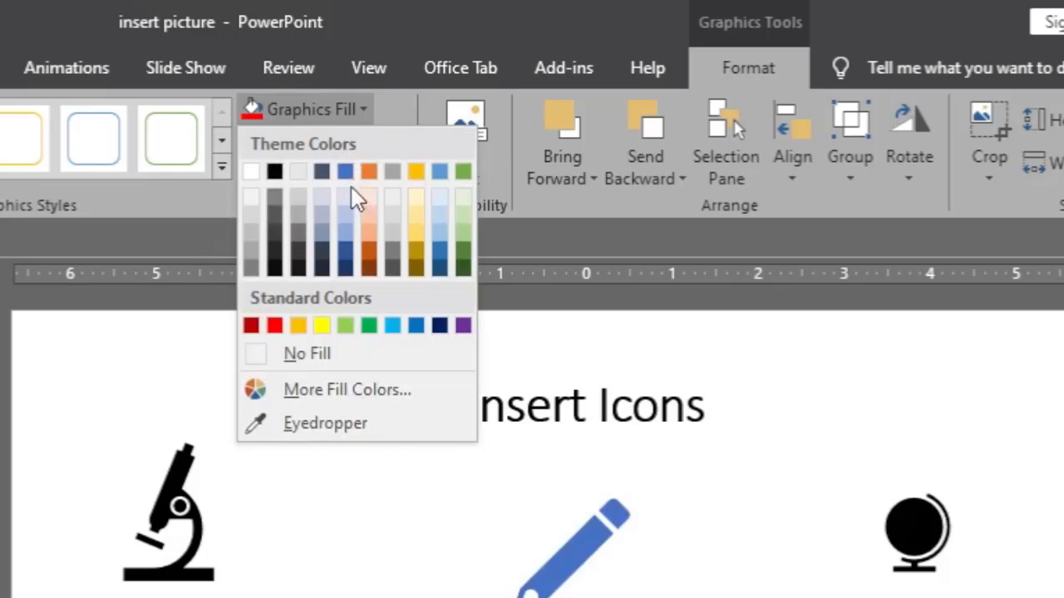
left_click(369, 268)
left_click(475, 572)
Fill the globe icon with a dark shade of the blue theme color.
left_click(919, 535)
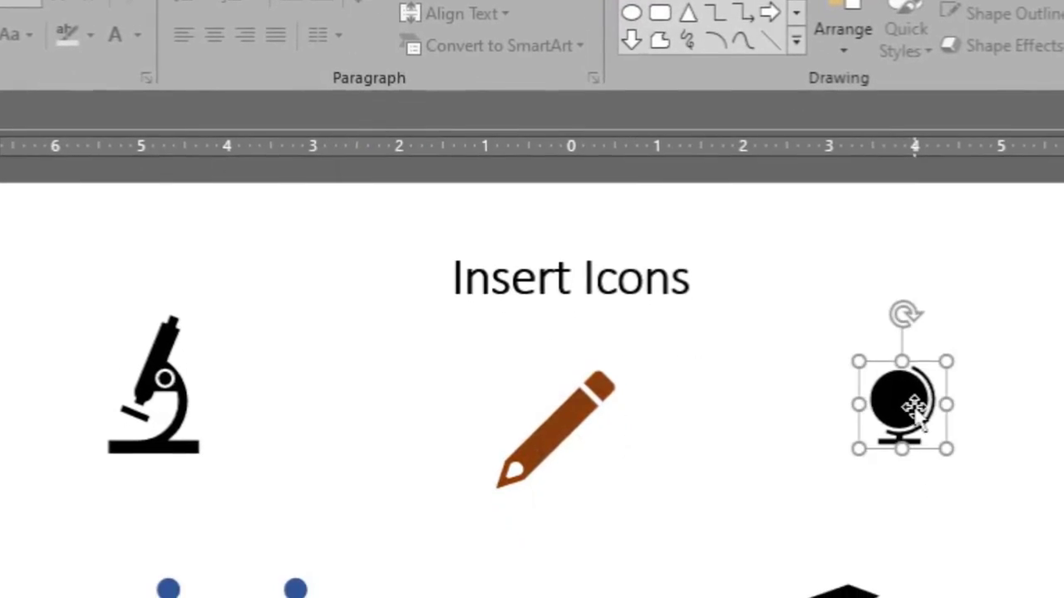
left_click(306, 0)
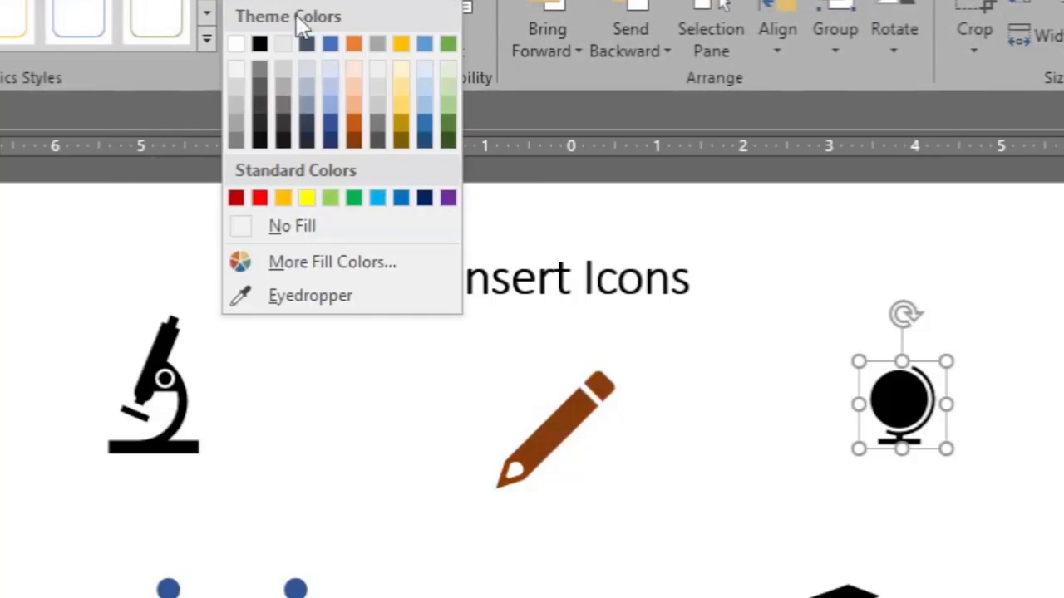
left_click(337, 129)
left_click(843, 494)
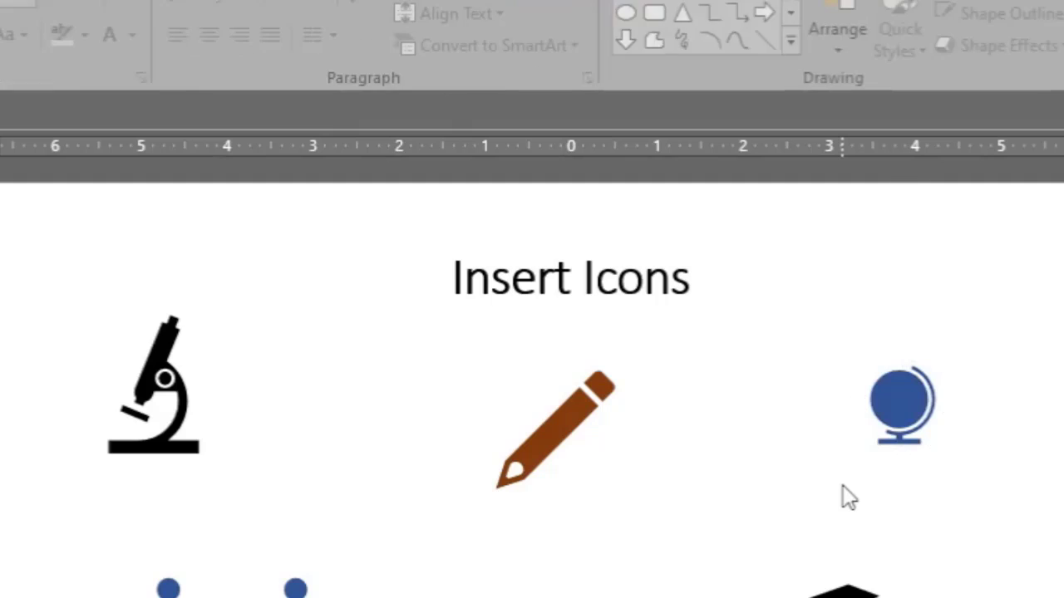
left_click(920, 405)
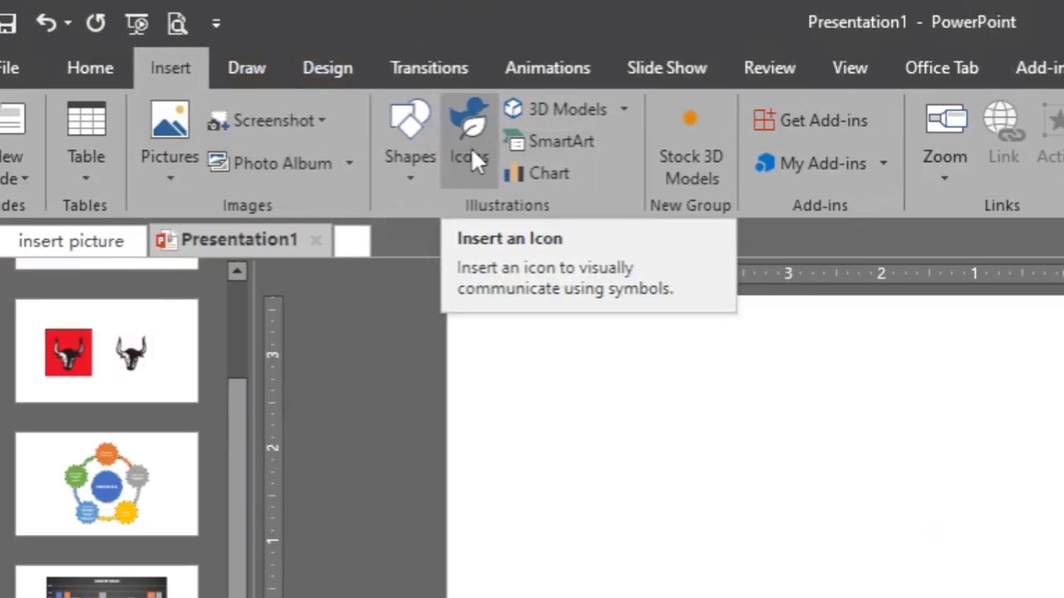
Insert the stopwatch icon from the Analytics category onto the blank slide in Presentation1.
left_click(471, 146)
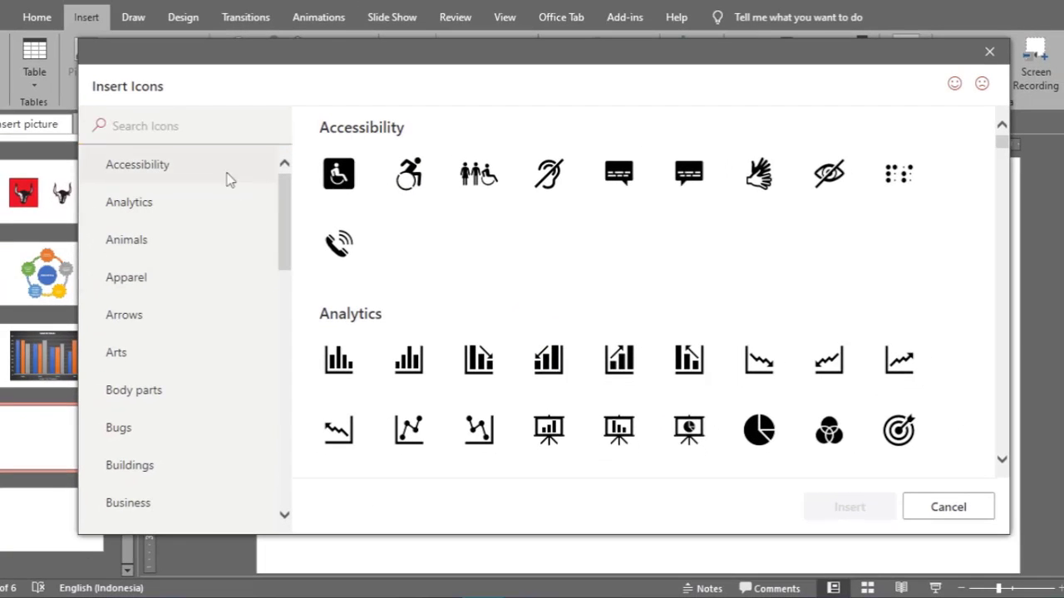
left_click(218, 199)
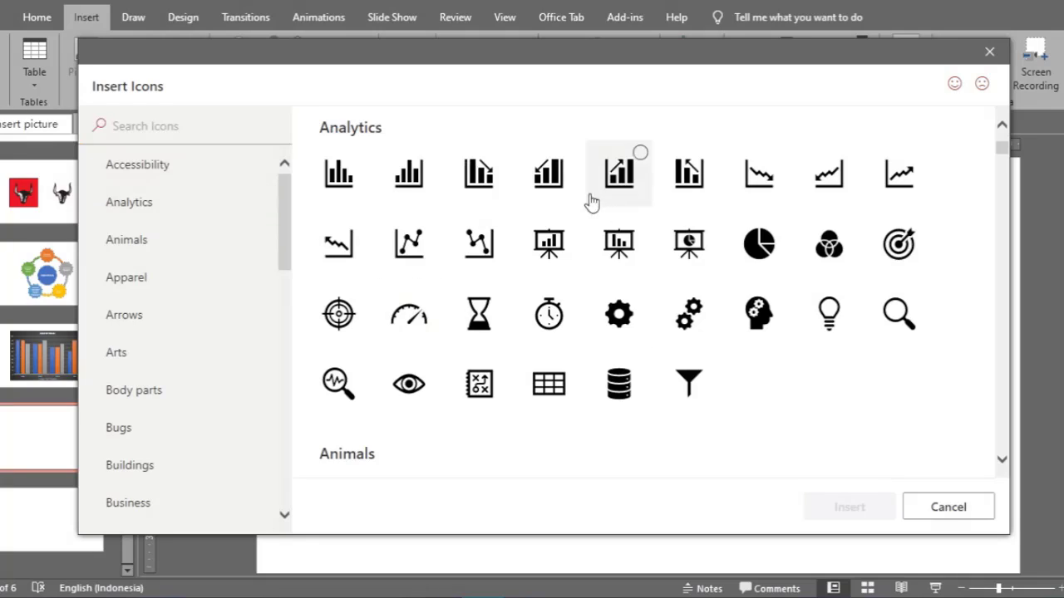
left_click(547, 325)
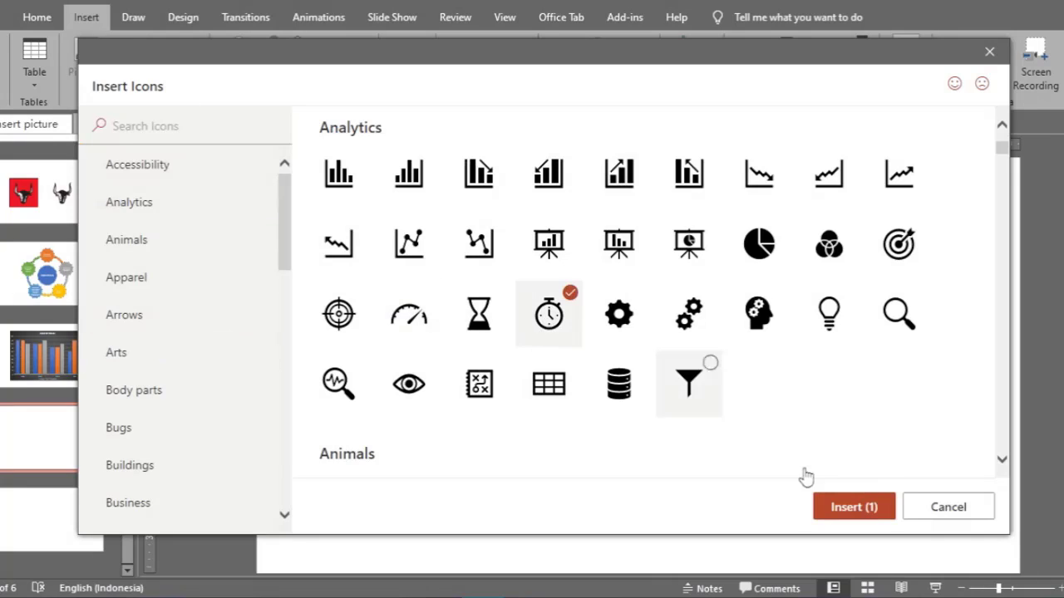
left_click(856, 507)
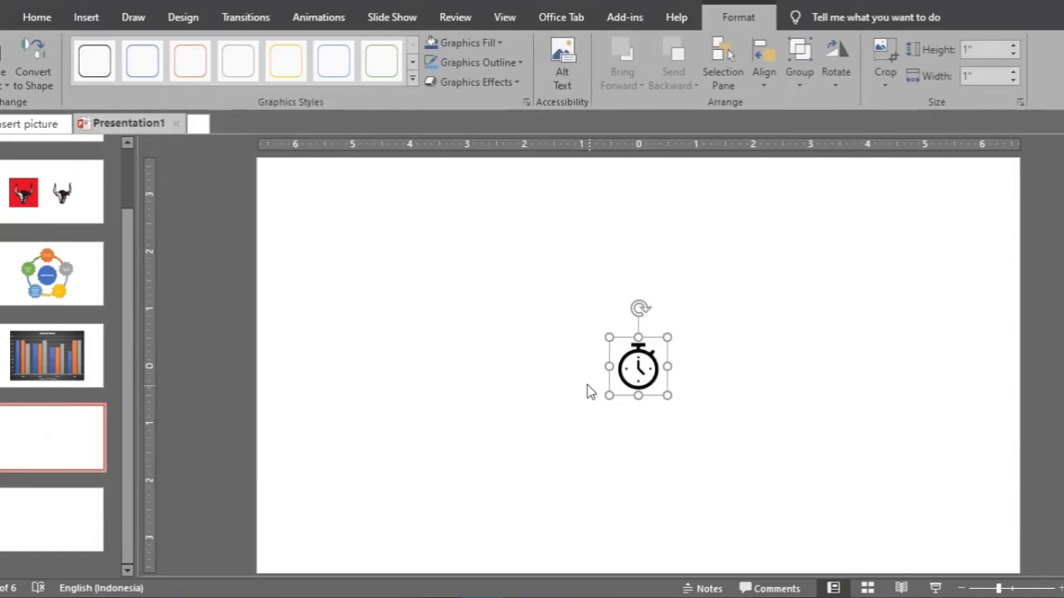
Enlarge the stopwatch icon to about 2.05" by 2.05" and move it up and left of the slide's center.
left_click_drag(666, 394, 723, 453)
left_click_drag(668, 420, 551, 344)
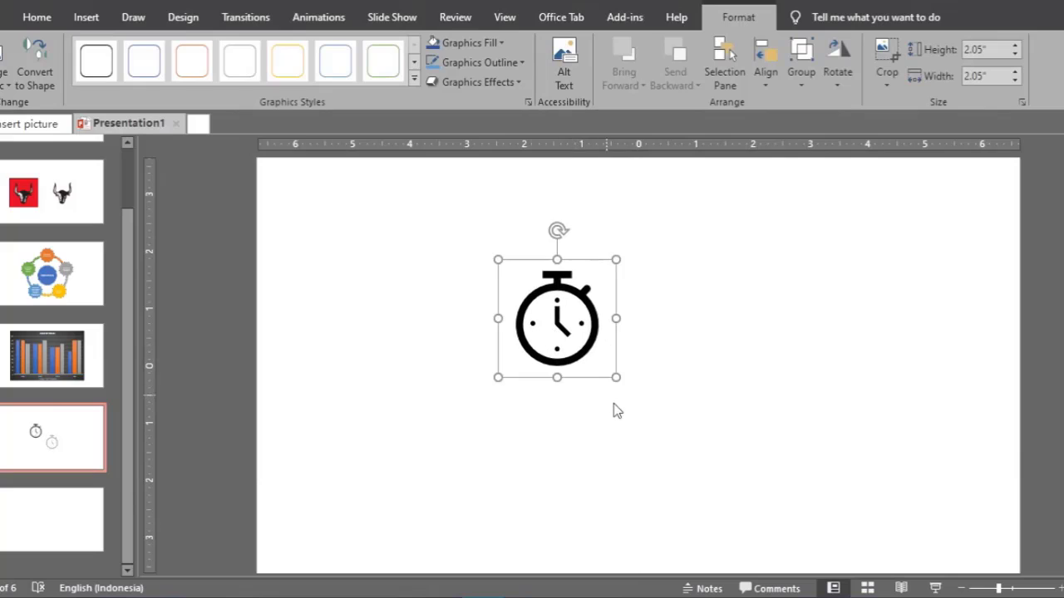
Fill the stopwatch icon with the darkest blue-gray theme shade and enlarge it to about 3.24" by 3.24".
left_click(505, 44)
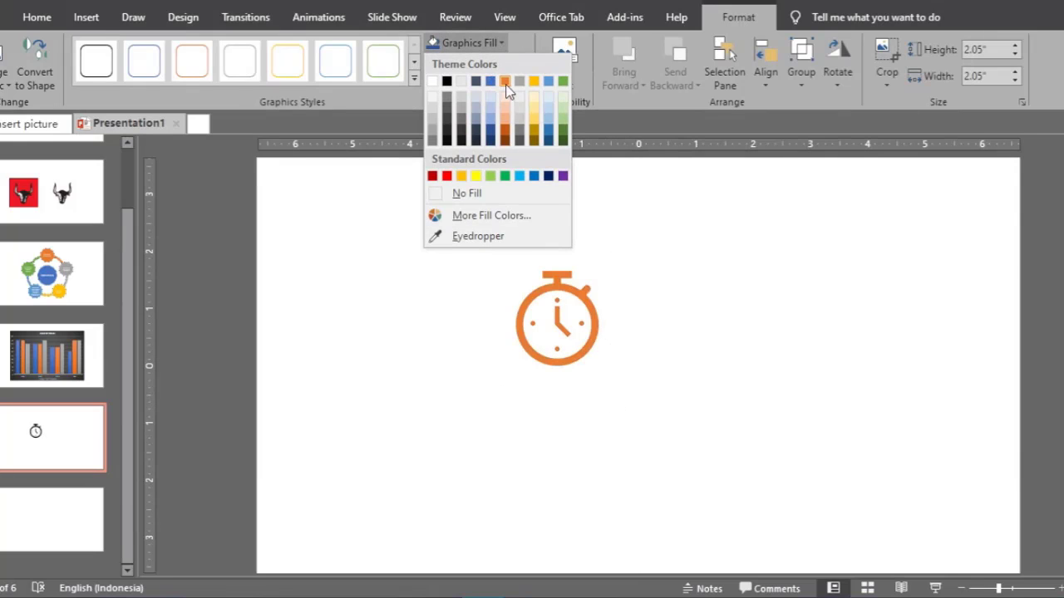
left_click(472, 144)
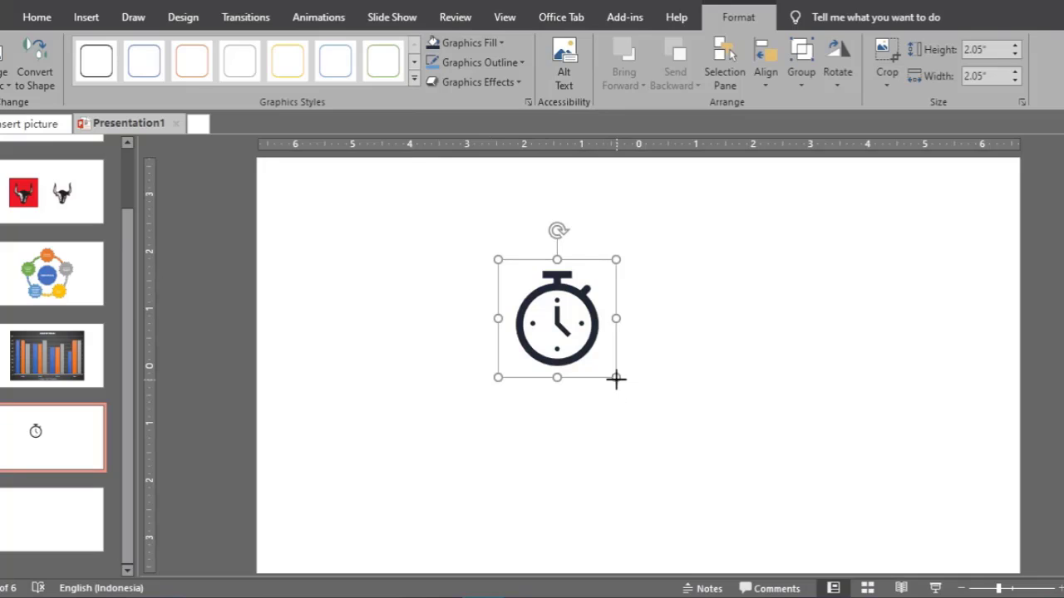
left_click_drag(616, 379, 685, 430)
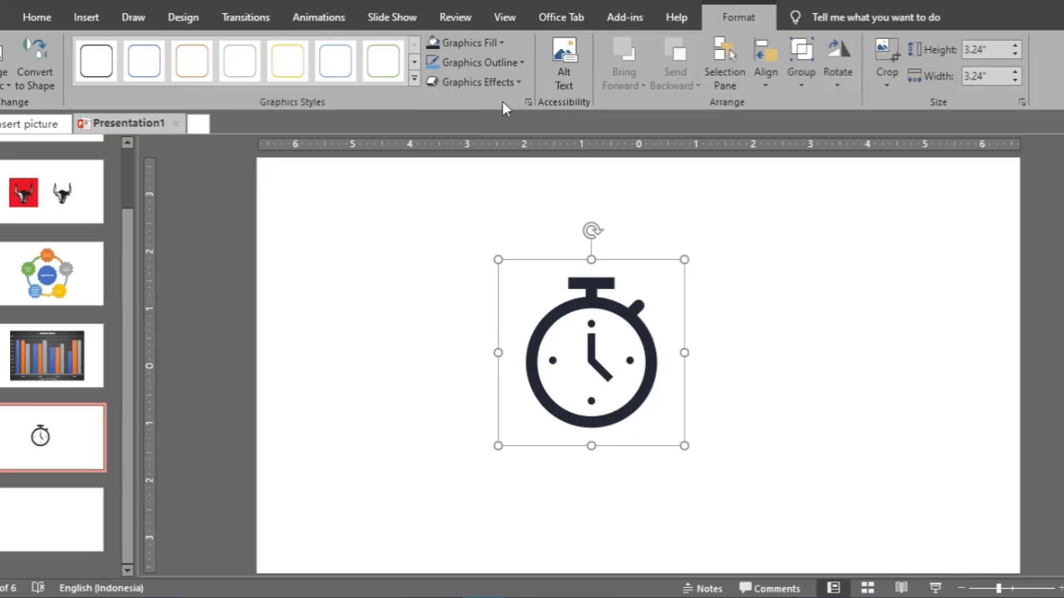
Give the stopwatch icon a red outline and move it further up and left on the slide.
left_click(498, 48)
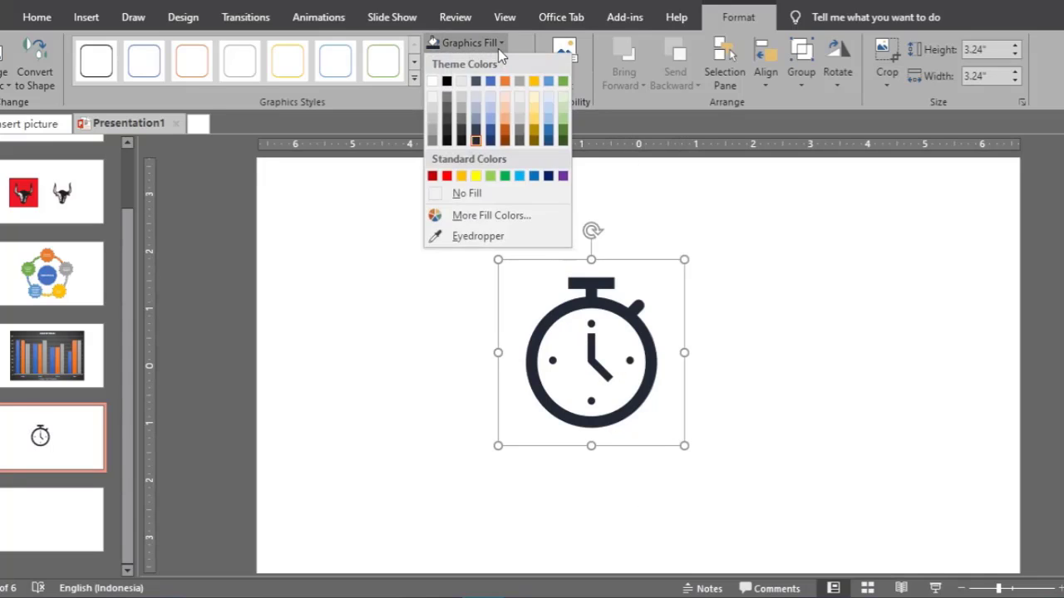
left_click(498, 48)
left_click(503, 64)
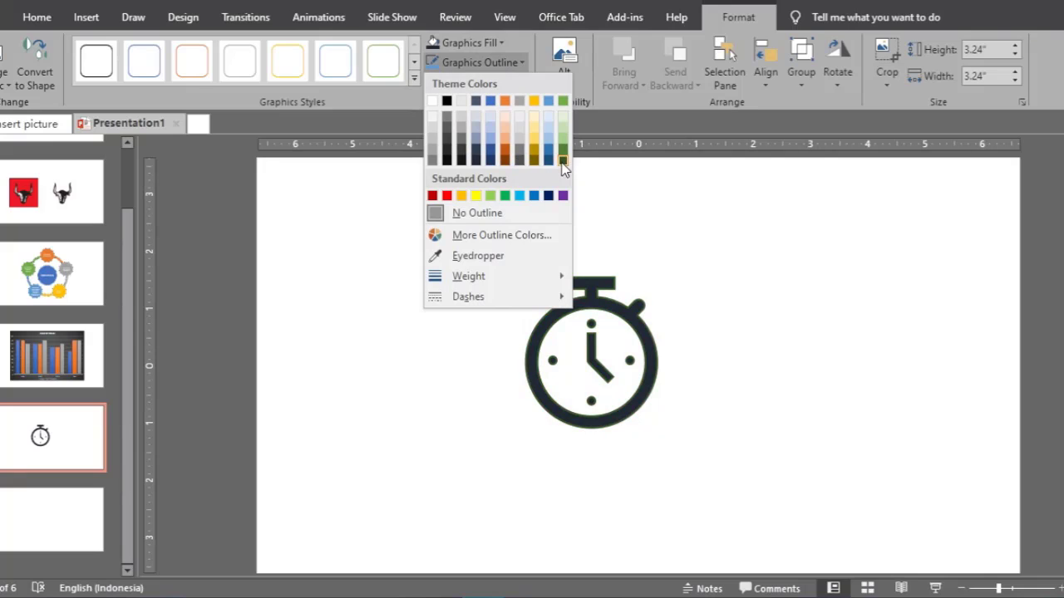
left_click(446, 196)
left_click(415, 416)
left_click_drag(636, 330, 569, 297)
left_click(394, 380)
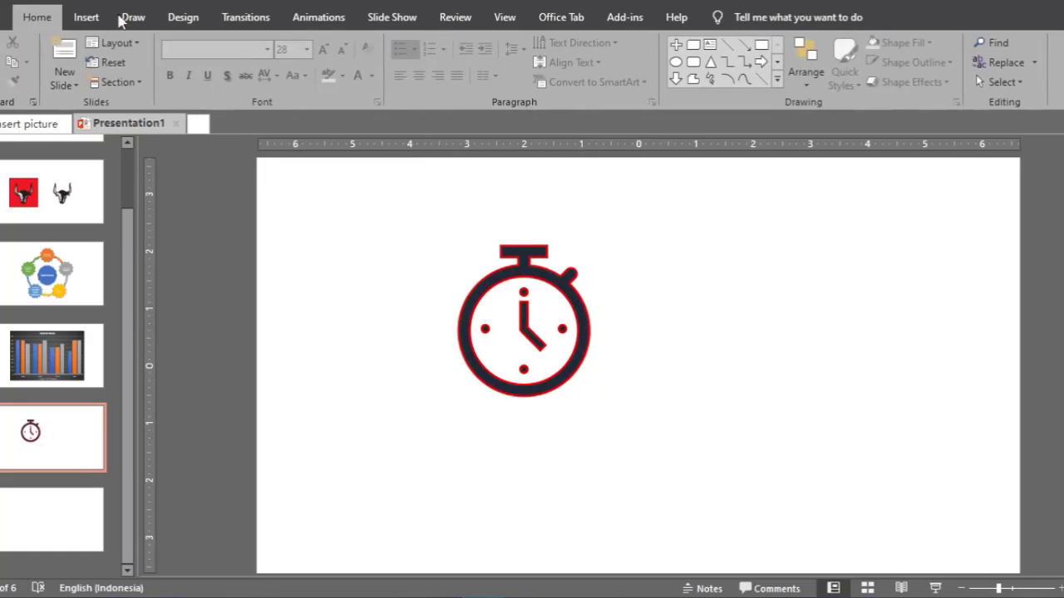
Browse the icon library's categories, including Buildings, Business, Commerce, Interface and Vehicles, and close it without inserting anything.
left_click(93, 18)
left_click(271, 71)
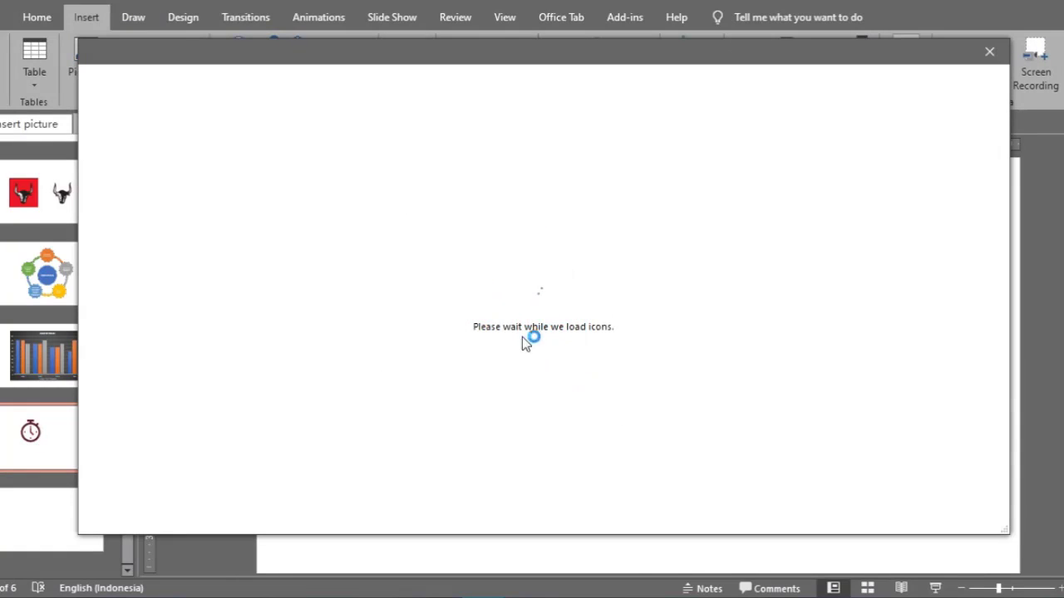
scroll(264, 363, "down", 3)
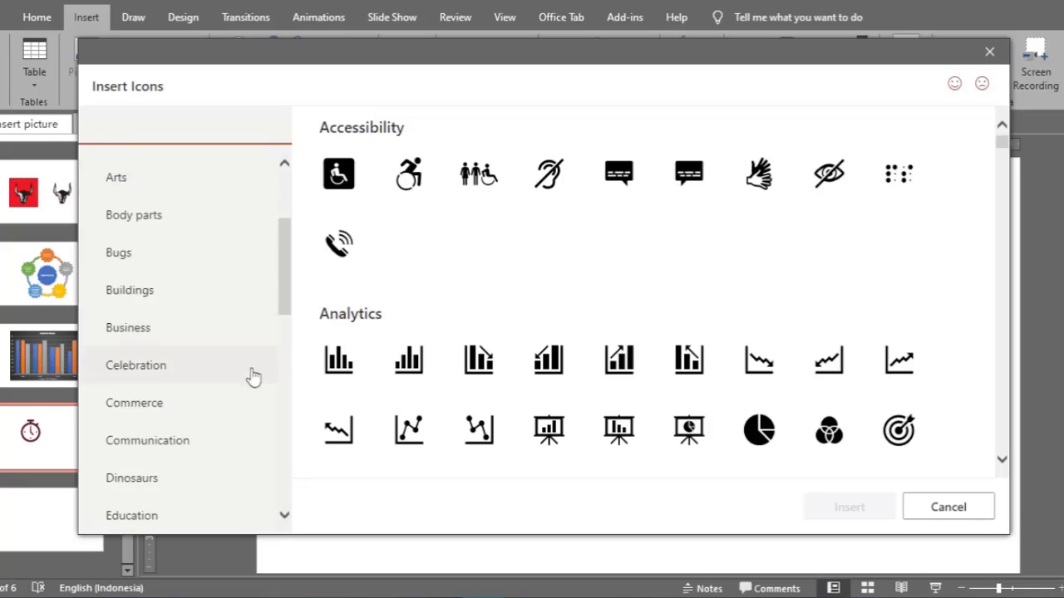
left_click(208, 305)
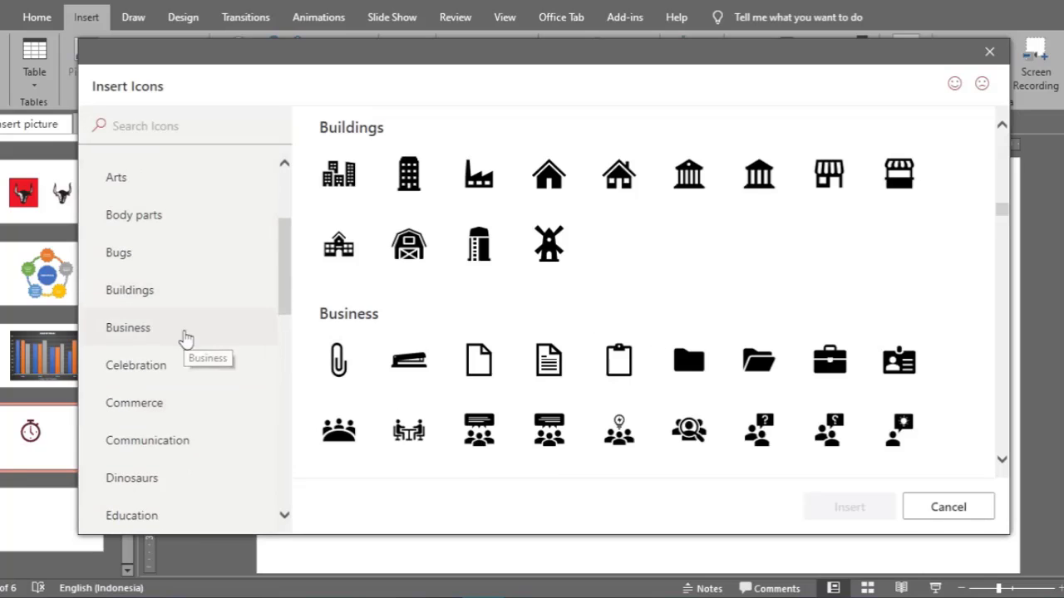
left_click(186, 337)
left_click(200, 378)
left_click(214, 404)
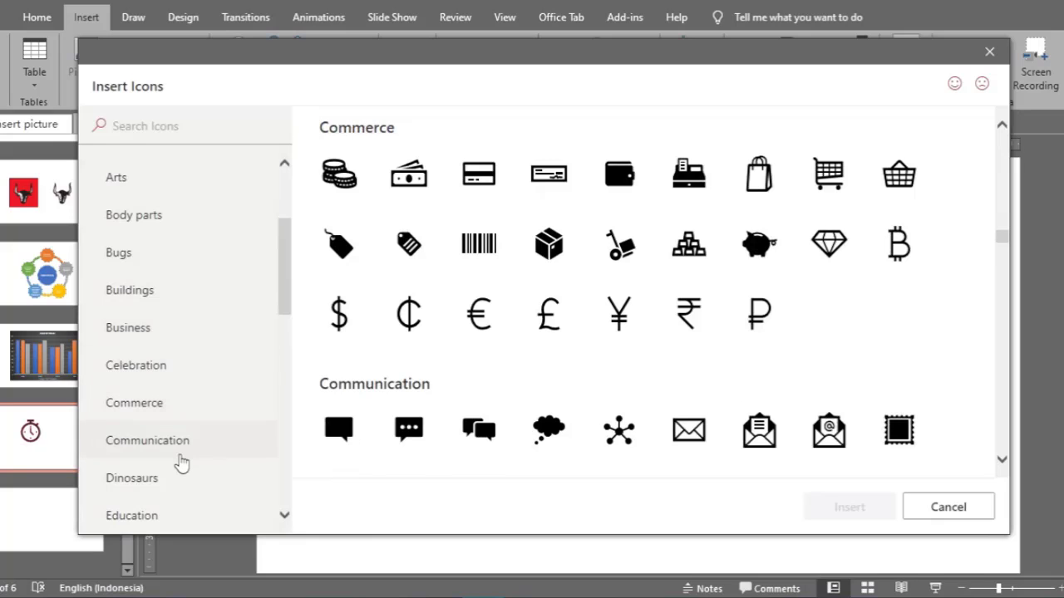
scroll(179, 465, "down", 3)
left_click(181, 470)
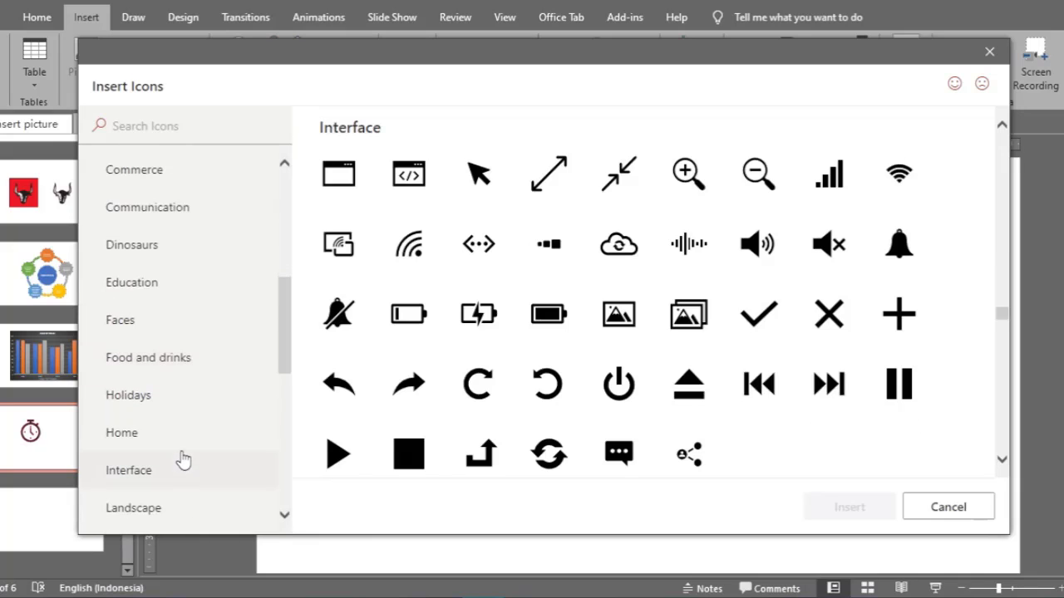
scroll(183, 460, "down", 6)
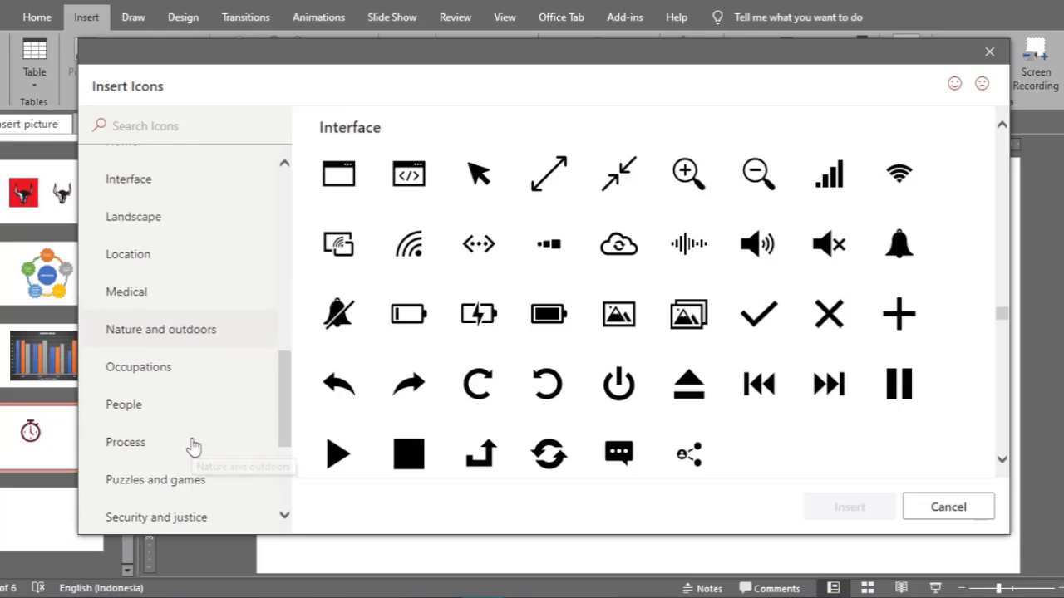
scroll(193, 447, "down", 6)
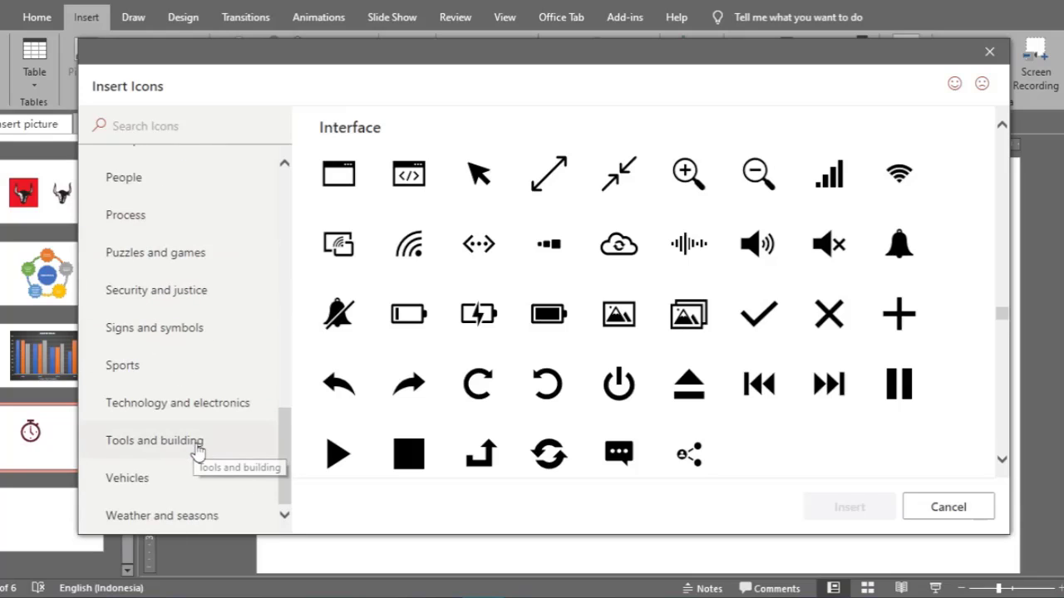
left_click(200, 456)
left_click(199, 471)
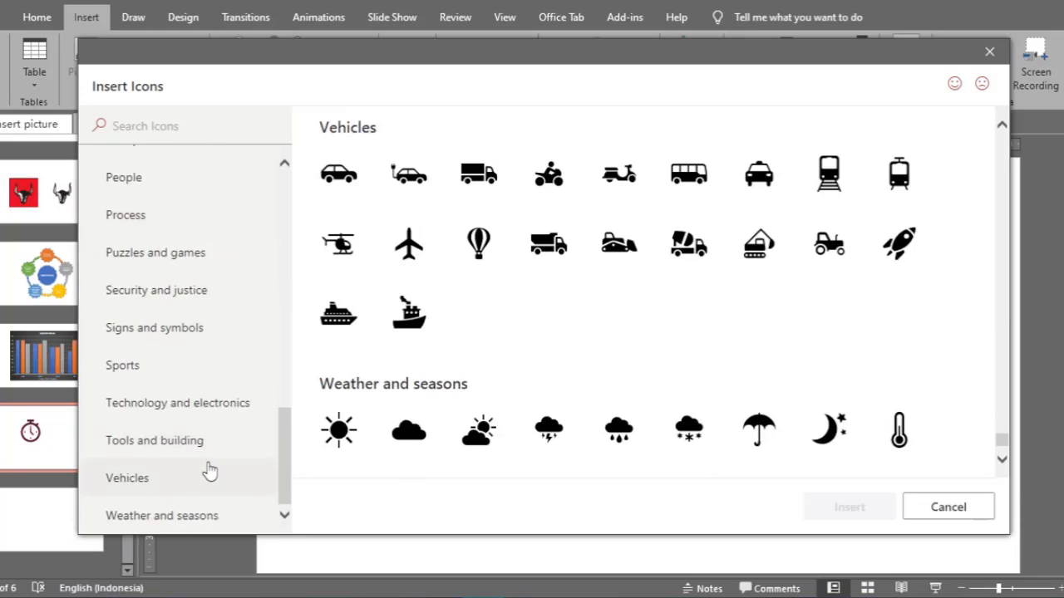
left_click(945, 511)
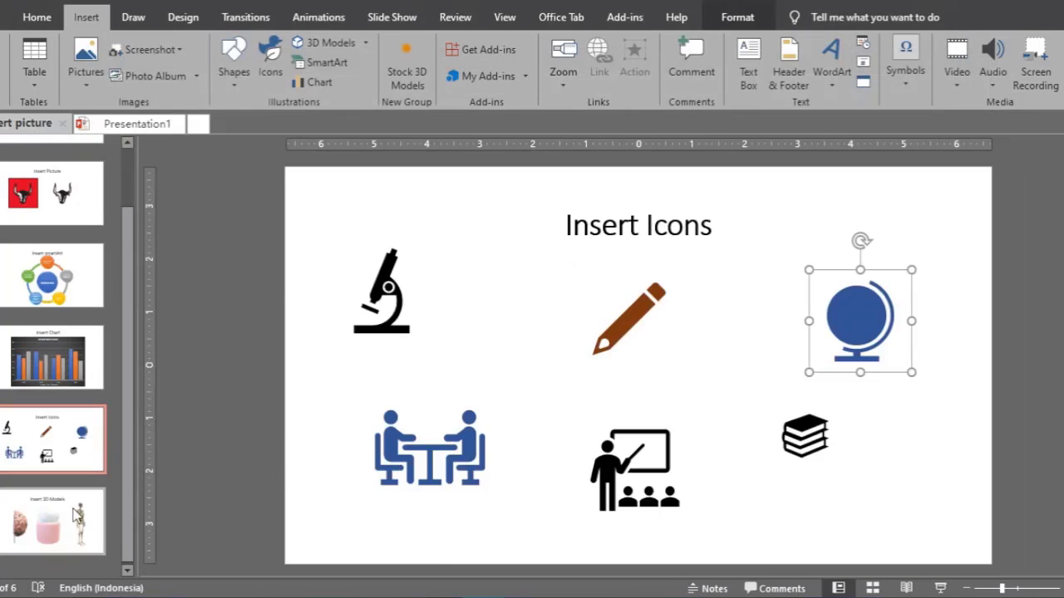
Go to the last slide of Presentation1 and delete its text and title placeholders.
left_click(76, 515)
key("ctrl+Tab")
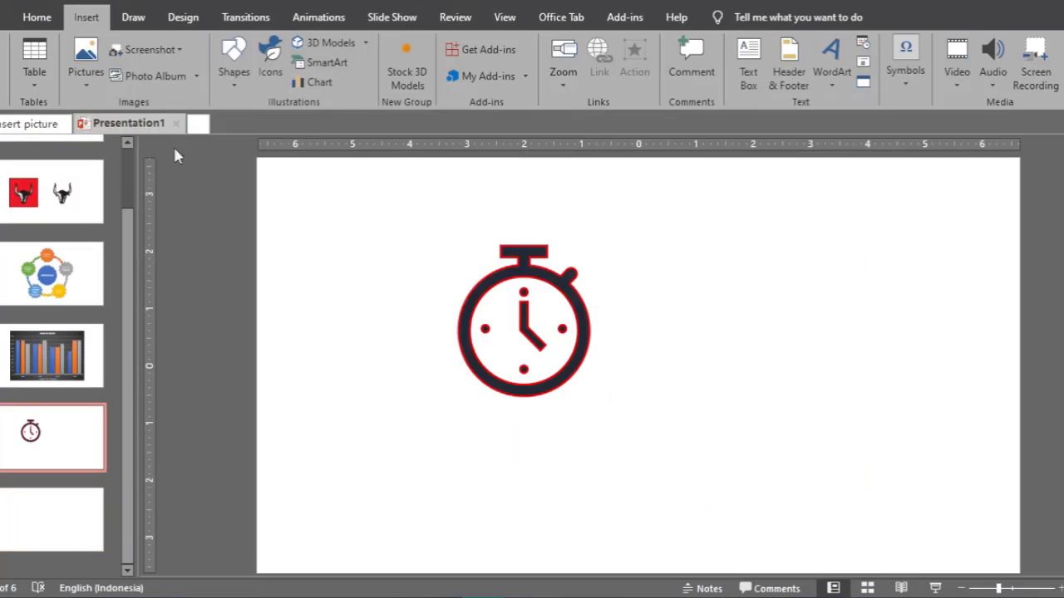
left_click(62, 525)
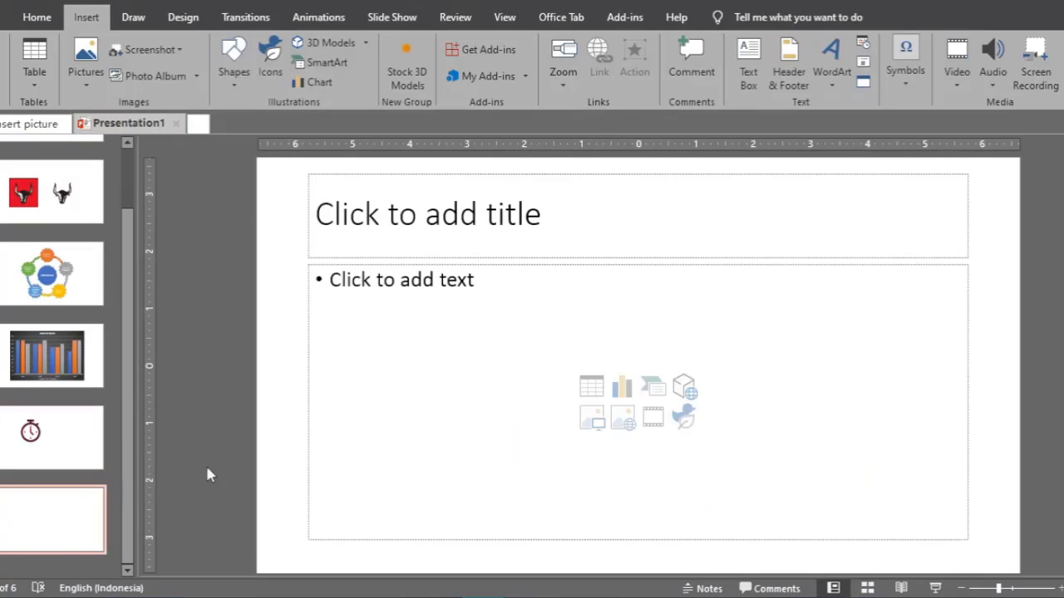
left_click(556, 262)
key("Delete")
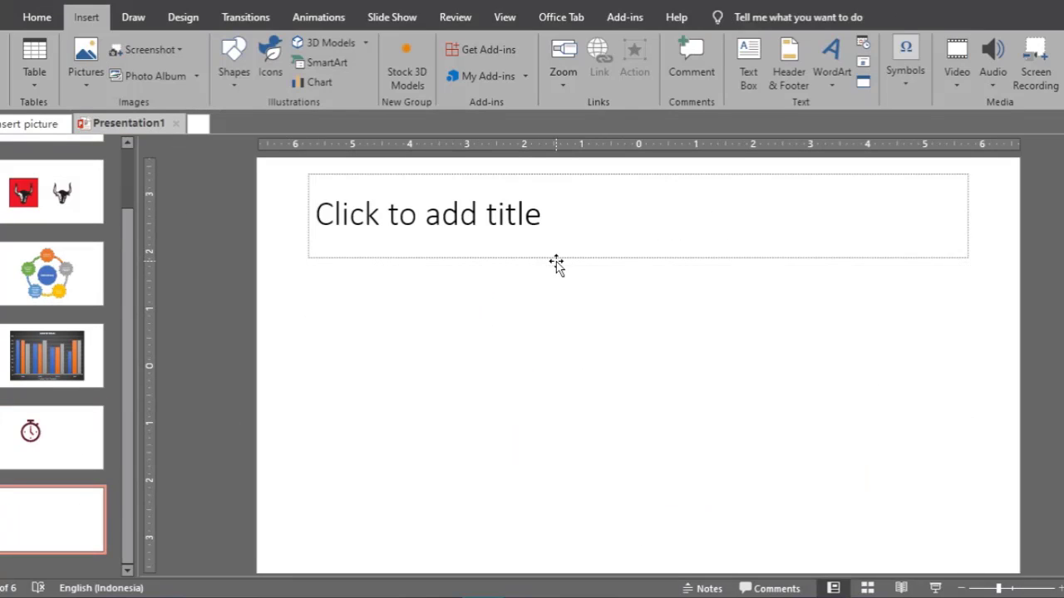
left_click(558, 259)
key("Delete")
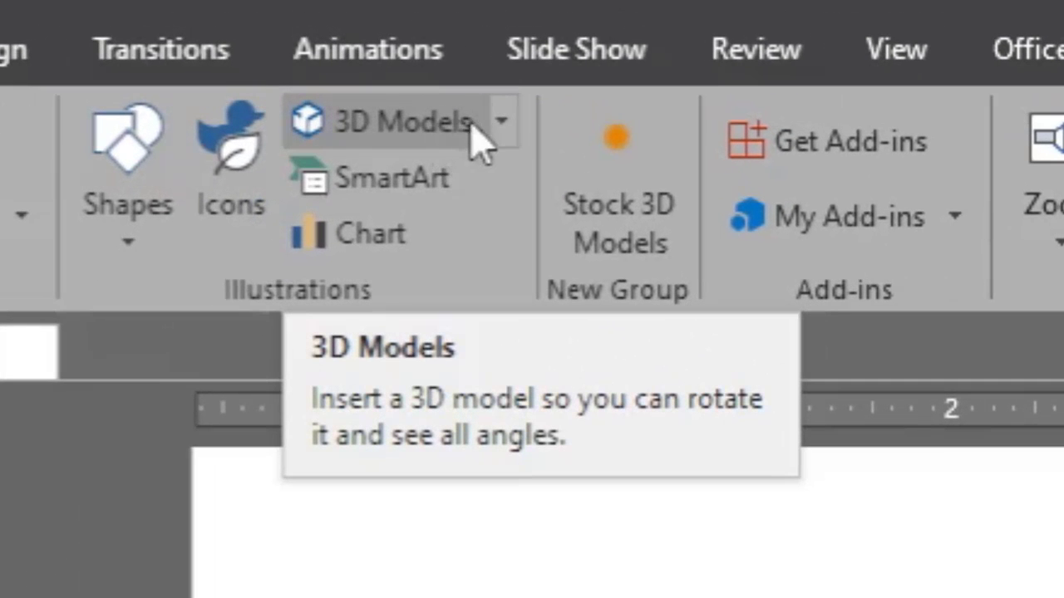
Look through the online 3D model categories and open the 3D Shapes category.
left_click(425, 112)
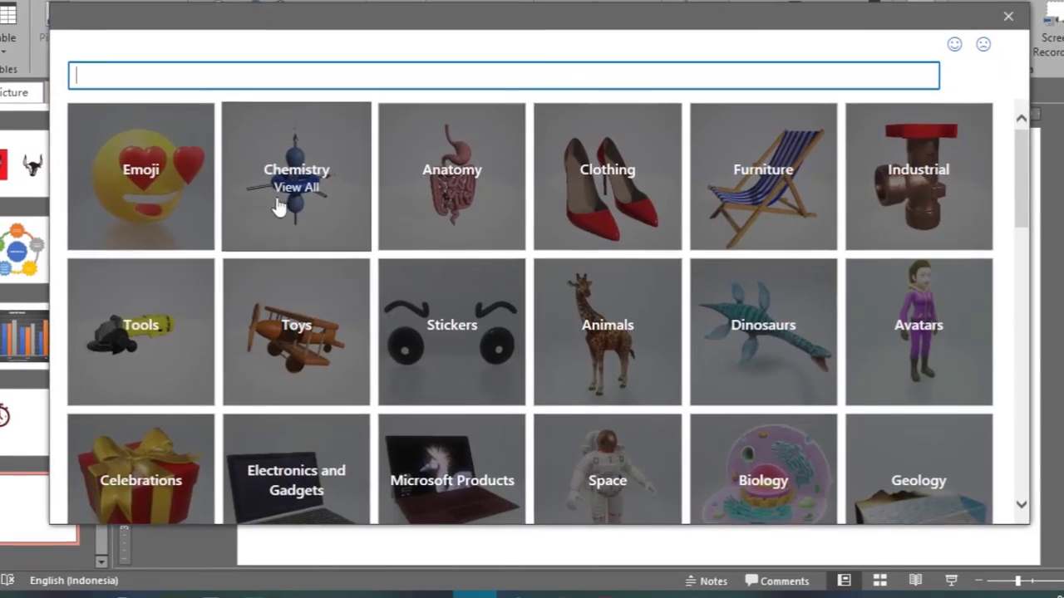
scroll(487, 390, "down", 1)
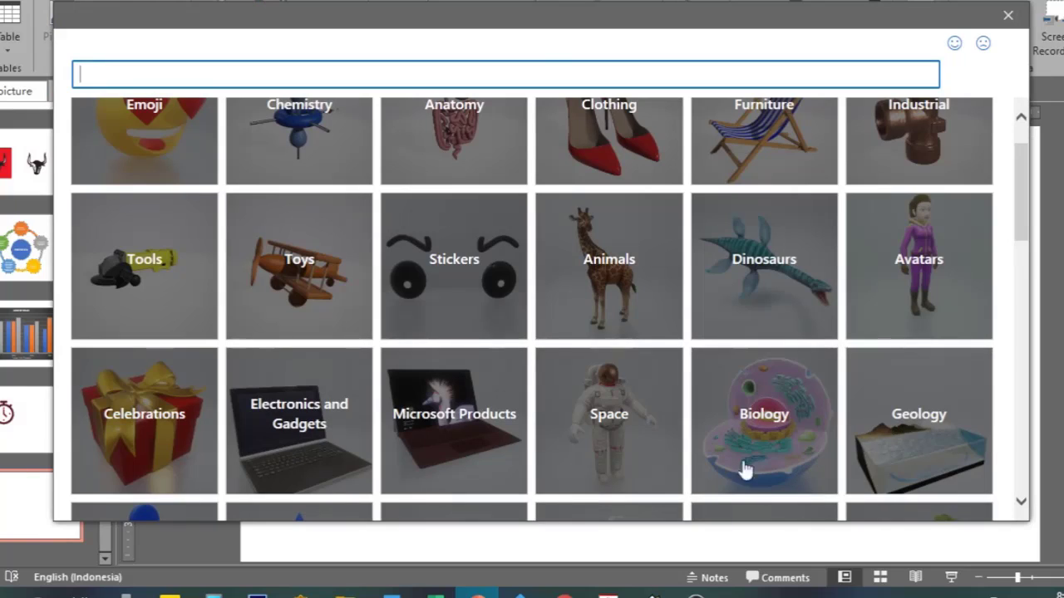
scroll(743, 468, "down", 2)
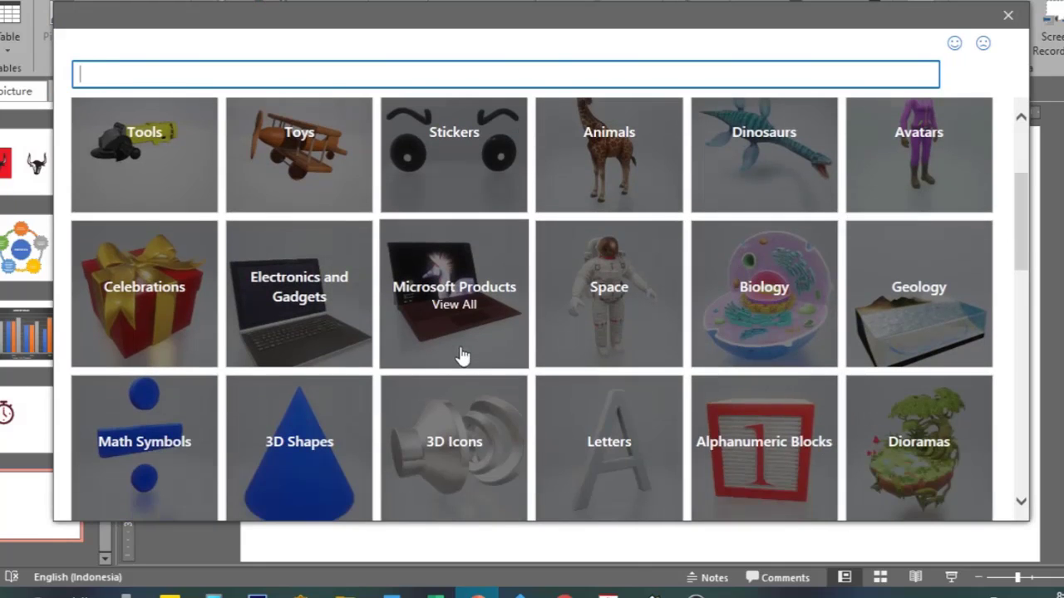
scroll(704, 308, "down", 1)
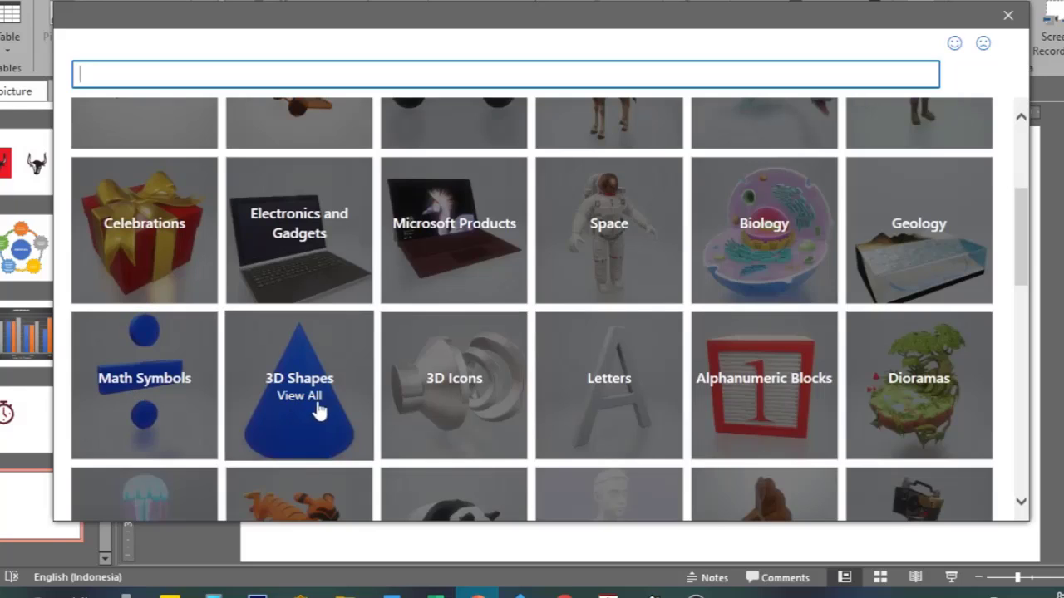
scroll(333, 449, "down", 1)
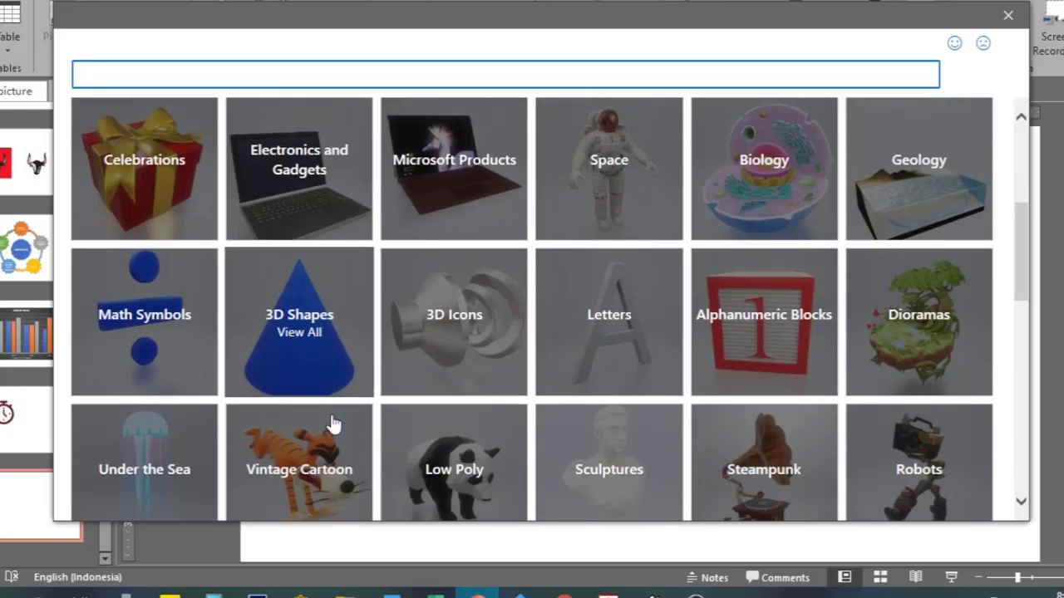
left_click(323, 337)
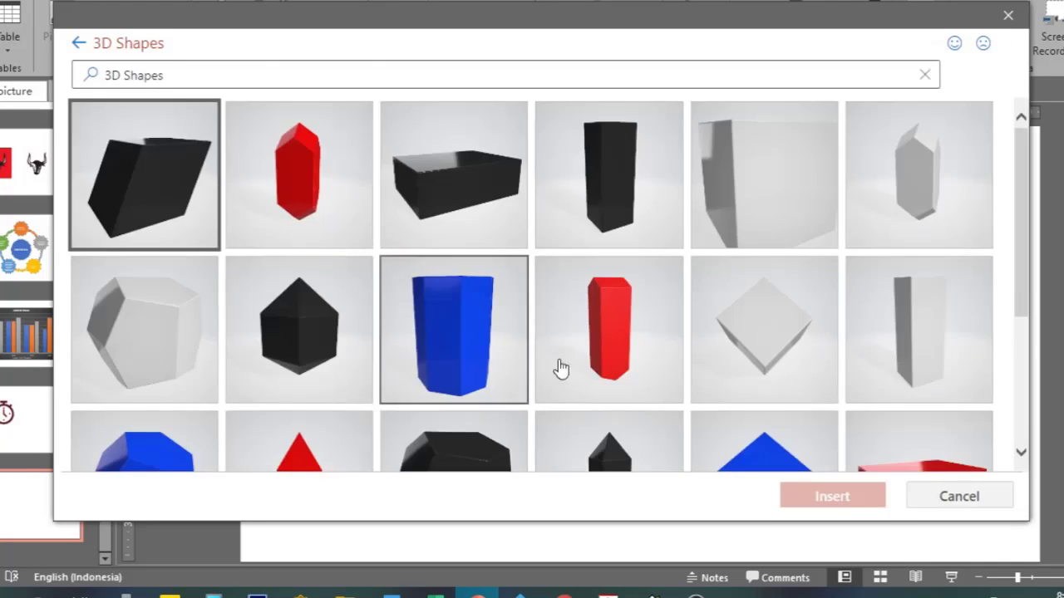
Insert the black rectangular box model from the 3D Shapes collection onto the blank slide.
scroll(558, 368, "down", 3)
scroll(748, 370, "down", 3)
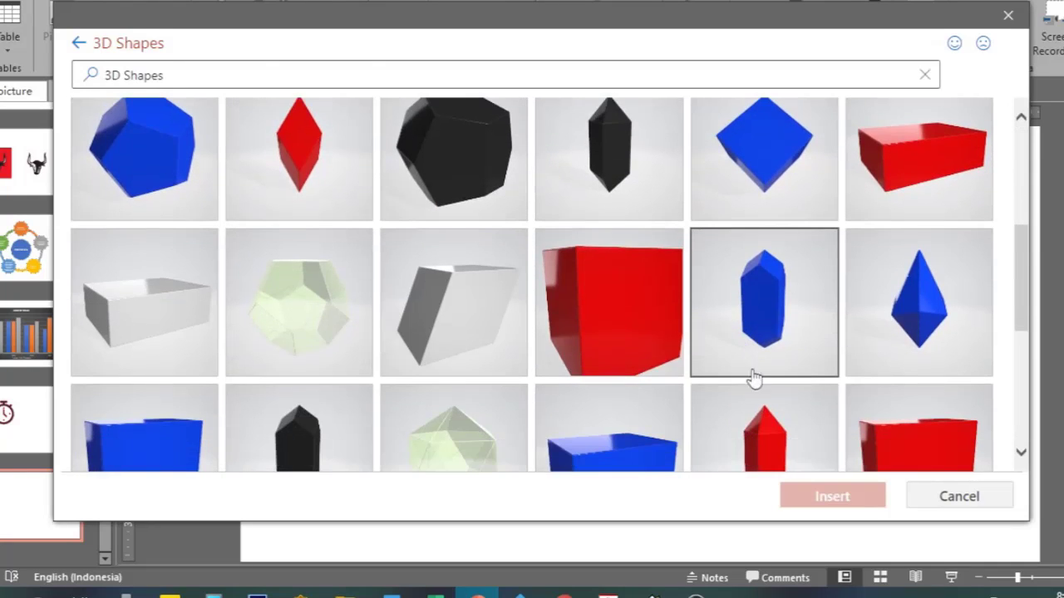
scroll(368, 393, "up", 5)
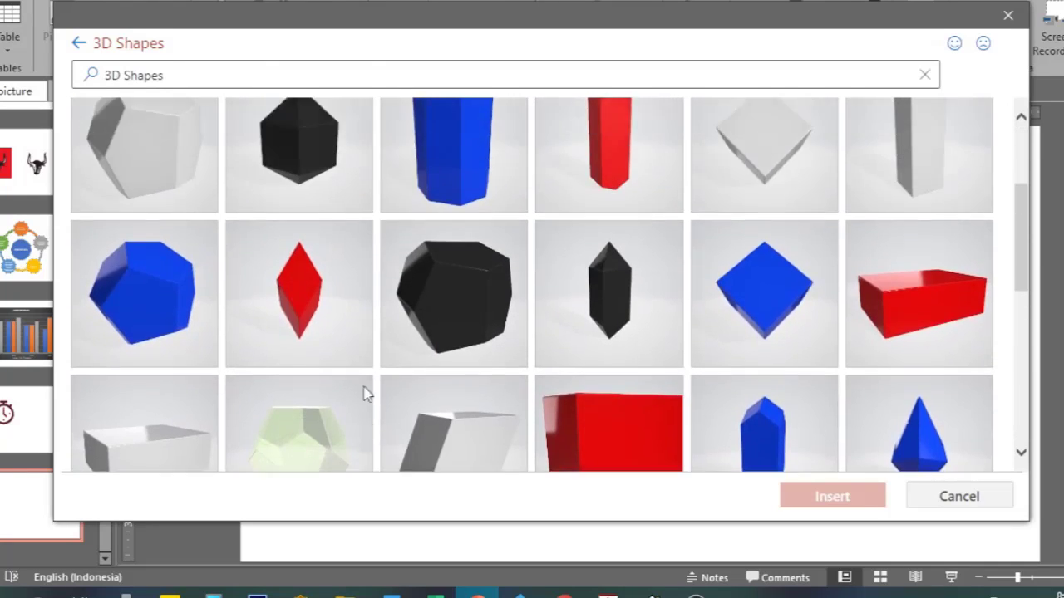
scroll(625, 335, "up", 2)
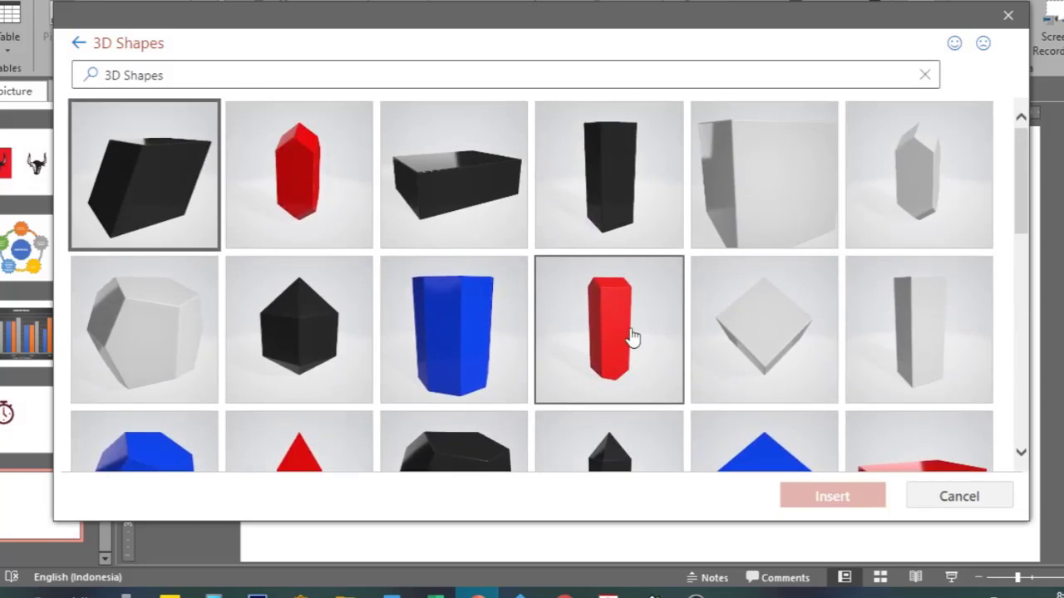
left_click(431, 202)
left_click(831, 502)
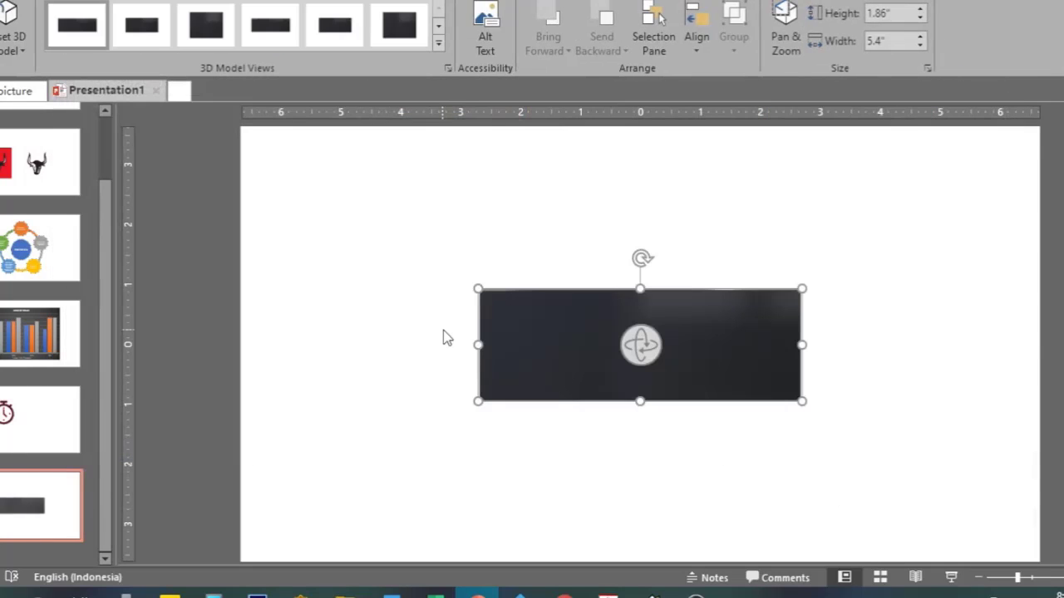
Rotate the black box freehand to show its top, and try the second through fifth preset 3D model views.
left_click_drag(622, 335, 693, 450)
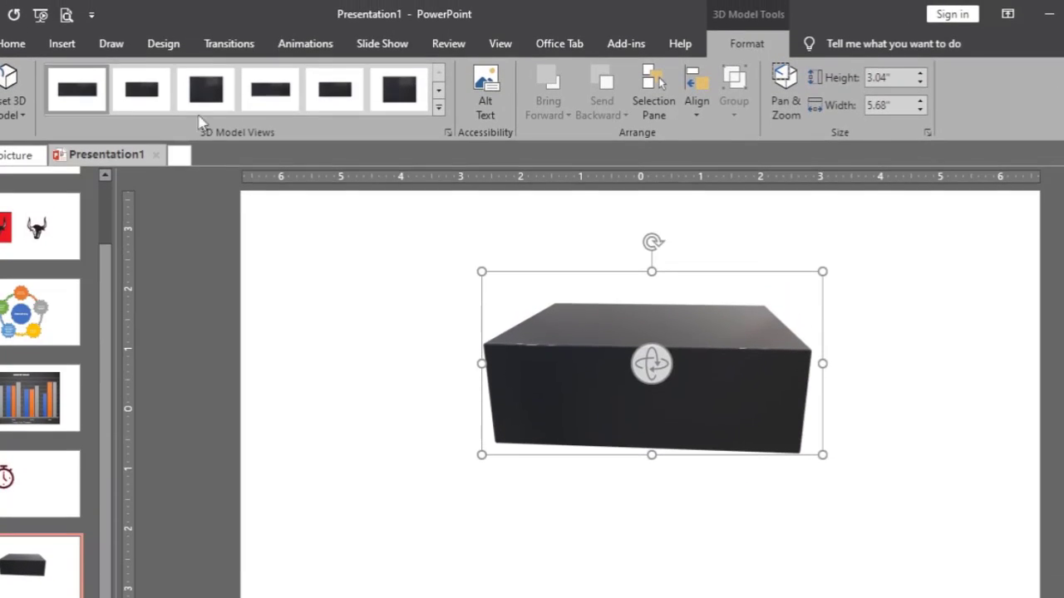
left_click(154, 96)
left_click(214, 96)
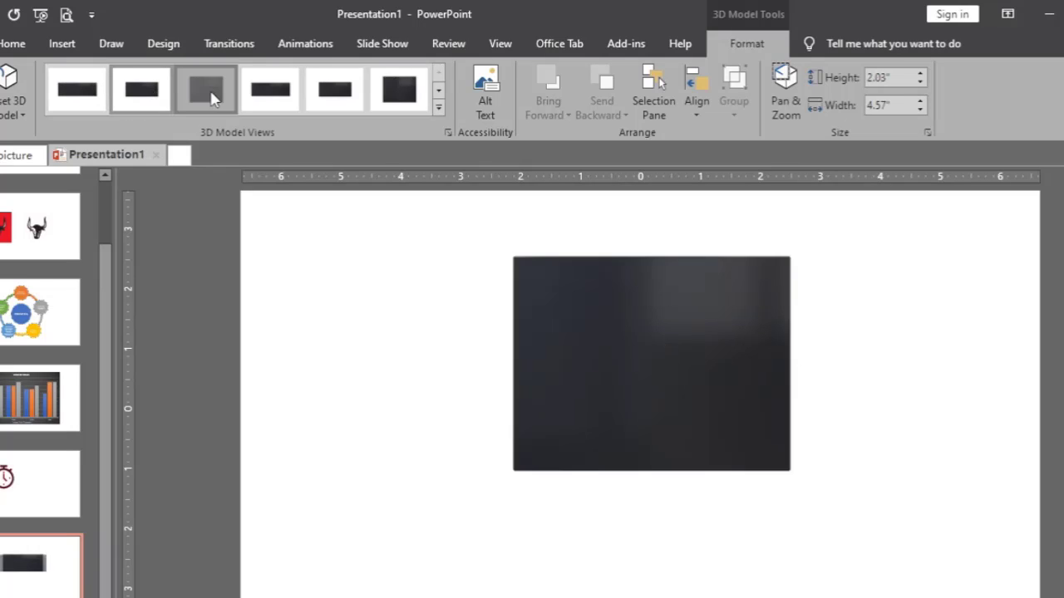
left_click(295, 103)
left_click(346, 109)
Apply the sixth preset 3D model view to the black box and move it to the slide's left half.
left_click(399, 89)
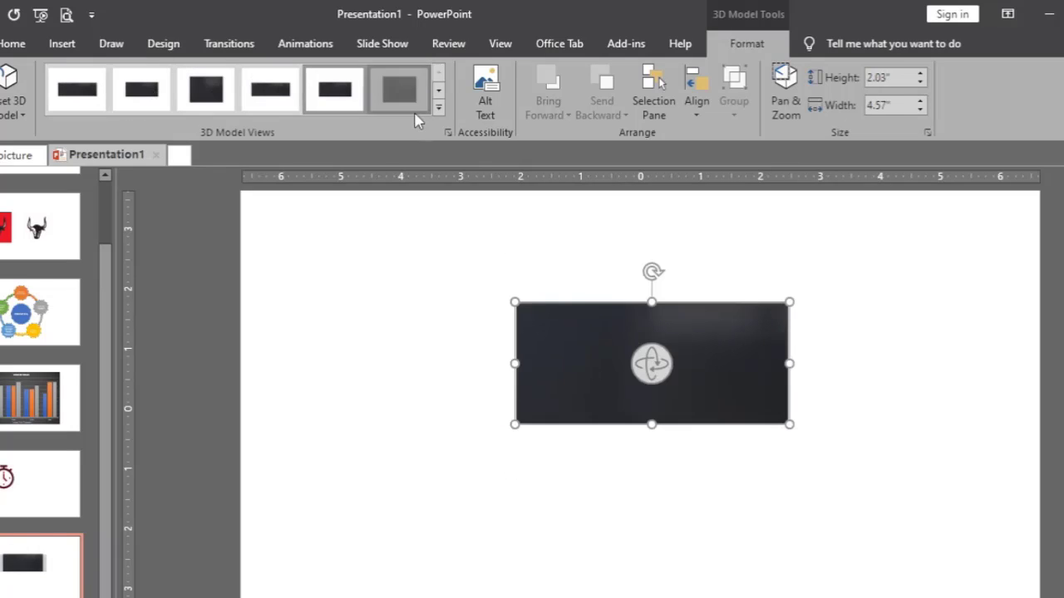
left_click_drag(712, 352, 482, 347)
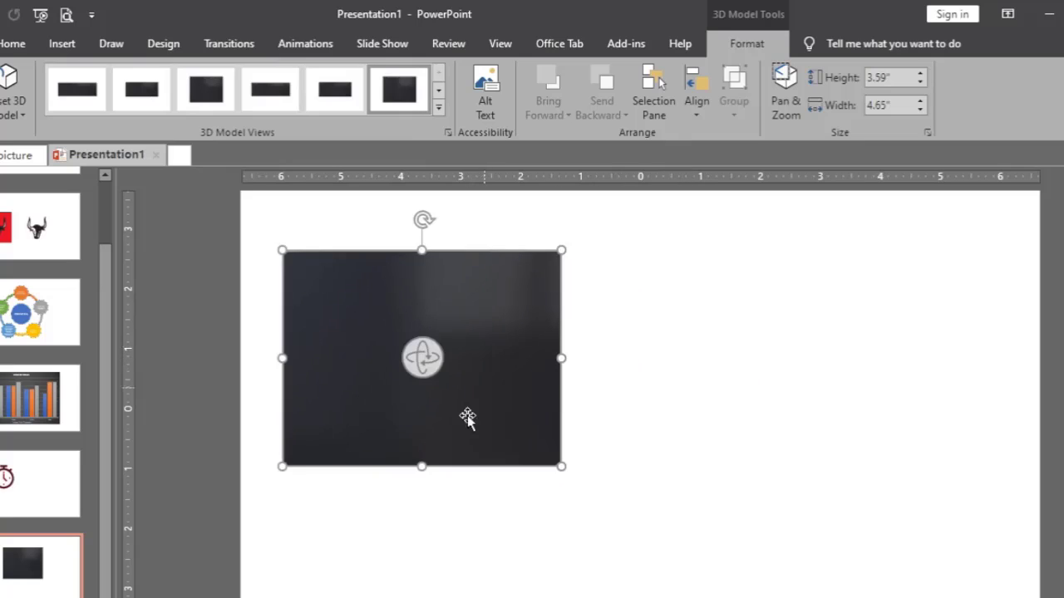
Insert the skin cross-section model with hairs from the online Biology 3D model category onto the slide with the black box.
left_click(65, 44)
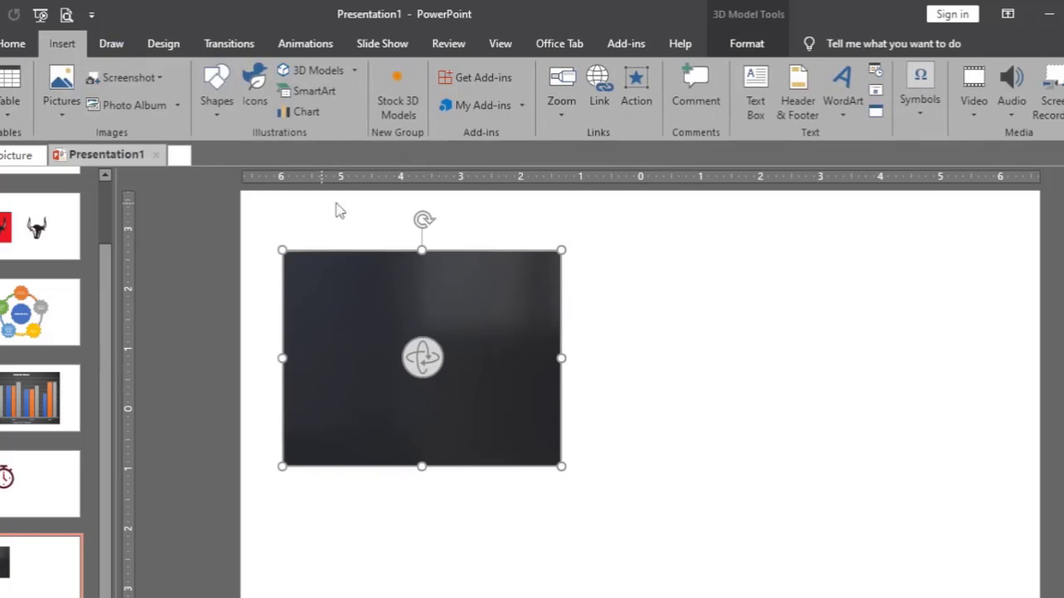
left_click(394, 108)
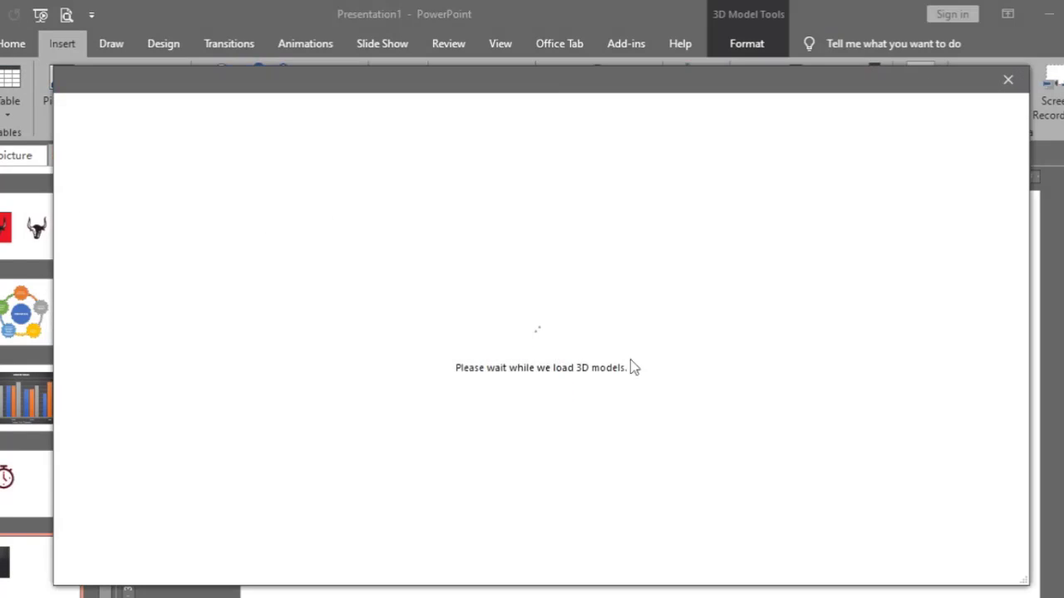
scroll(914, 522, "down", 3)
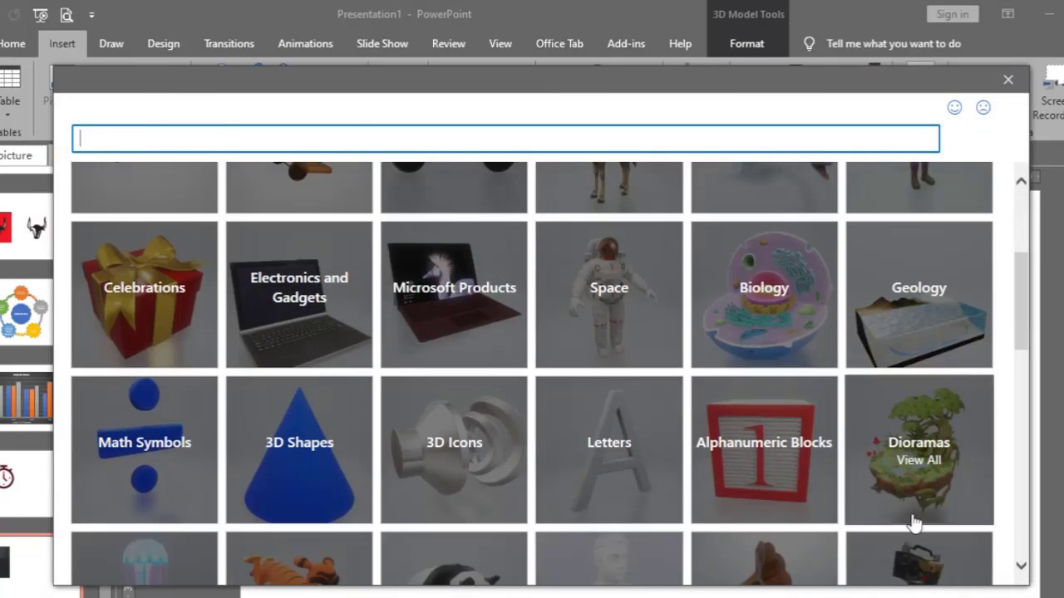
left_click(753, 304)
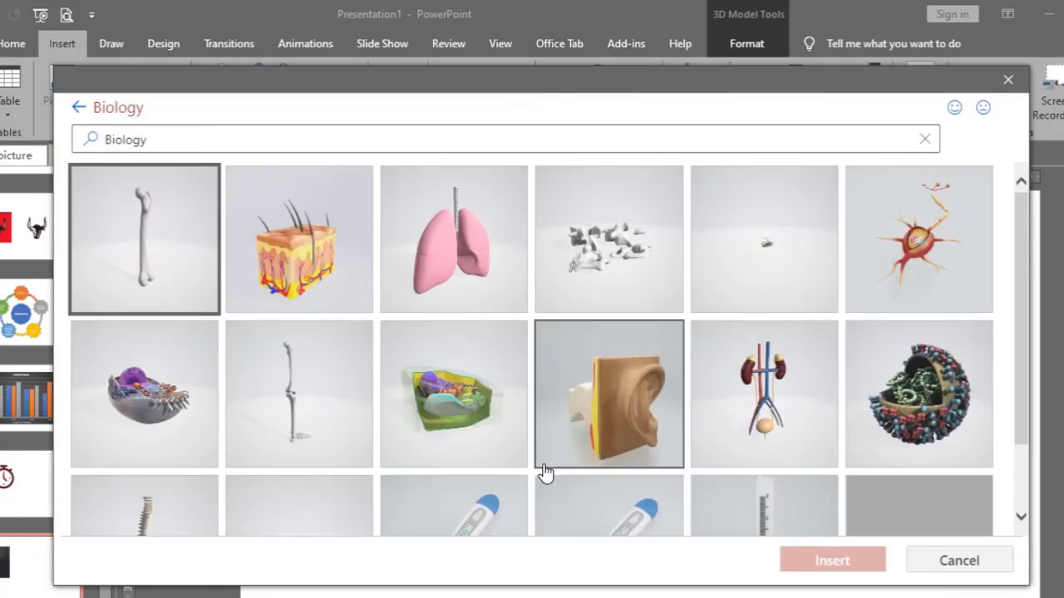
scroll(545, 472, "down", 2)
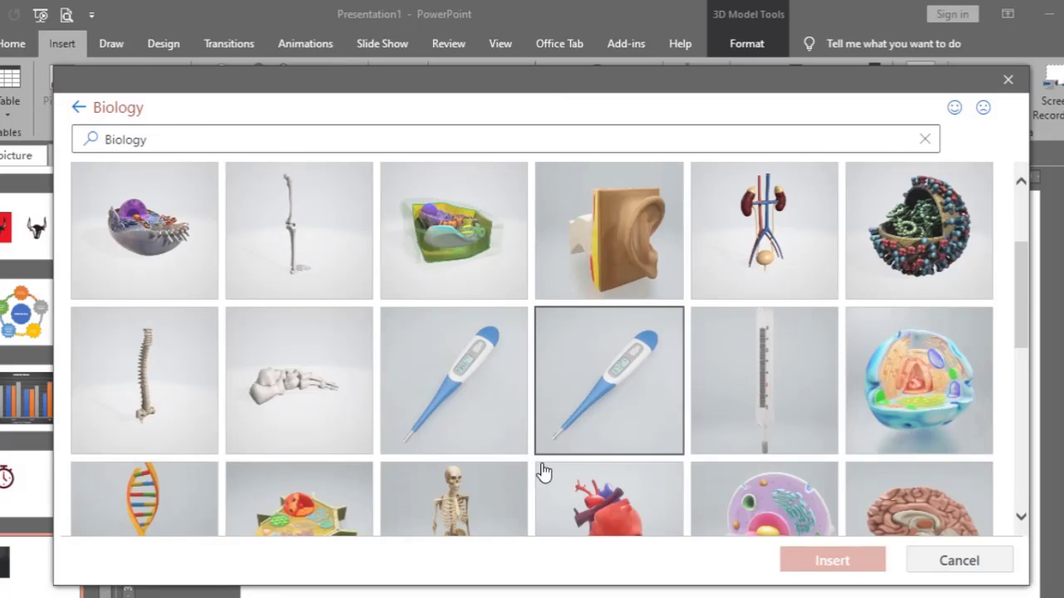
scroll(543, 472, "up", 3)
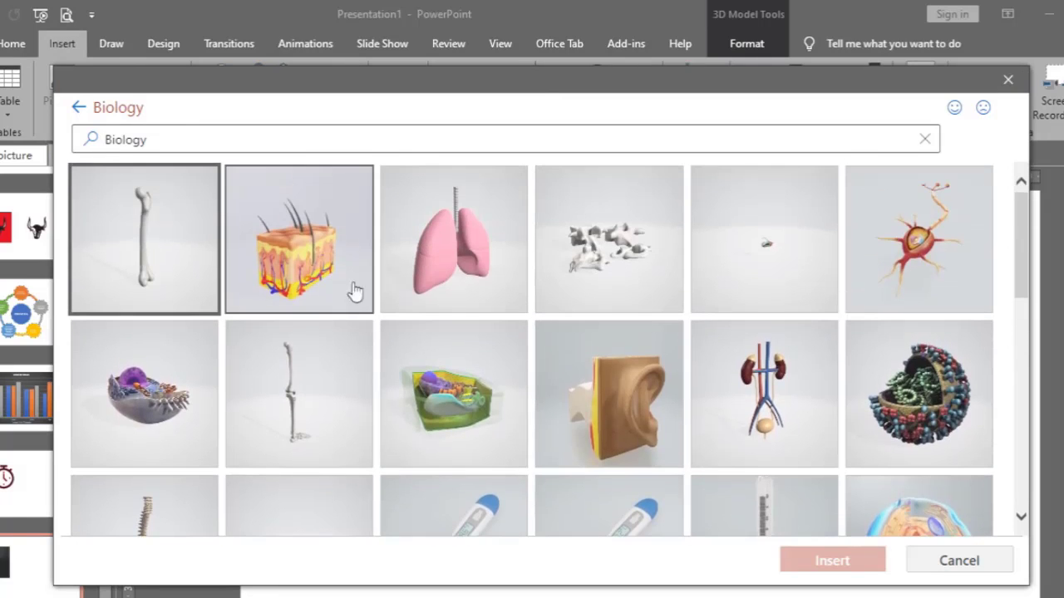
left_click(304, 254)
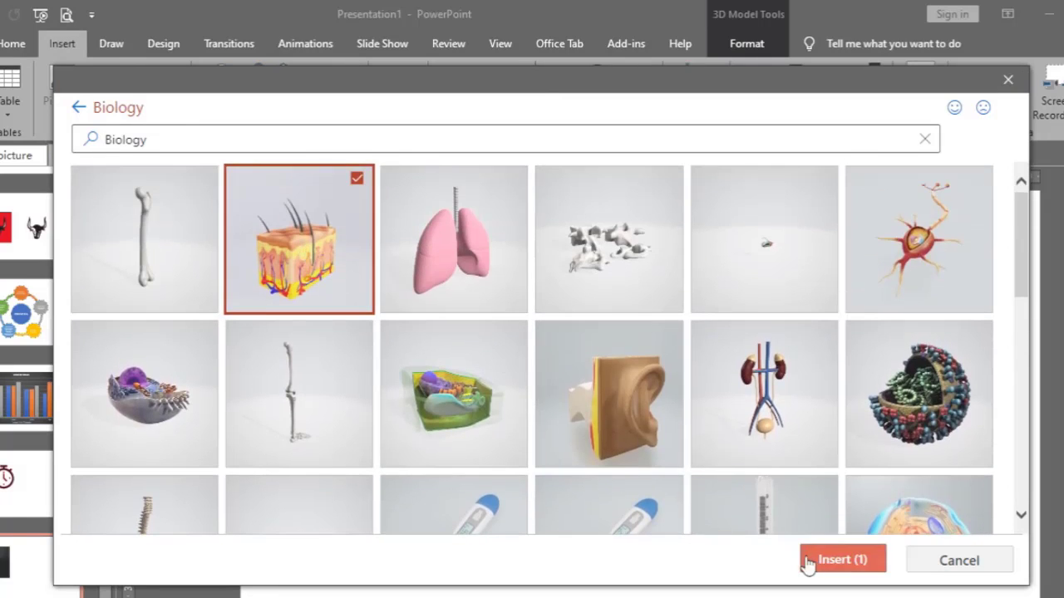
left_click(836, 560)
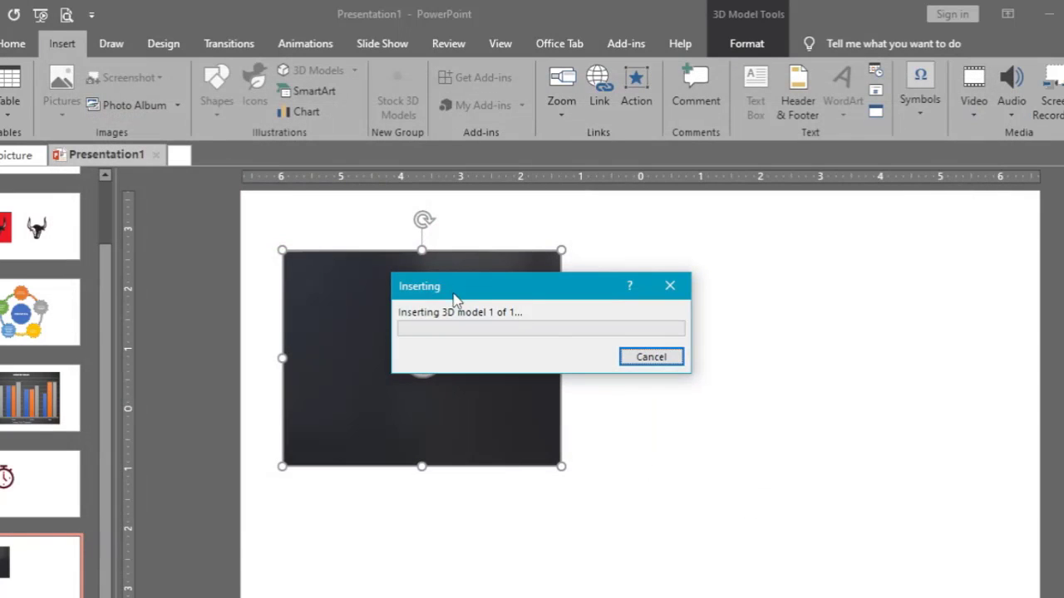
left_click_drag(455, 299, 743, 256)
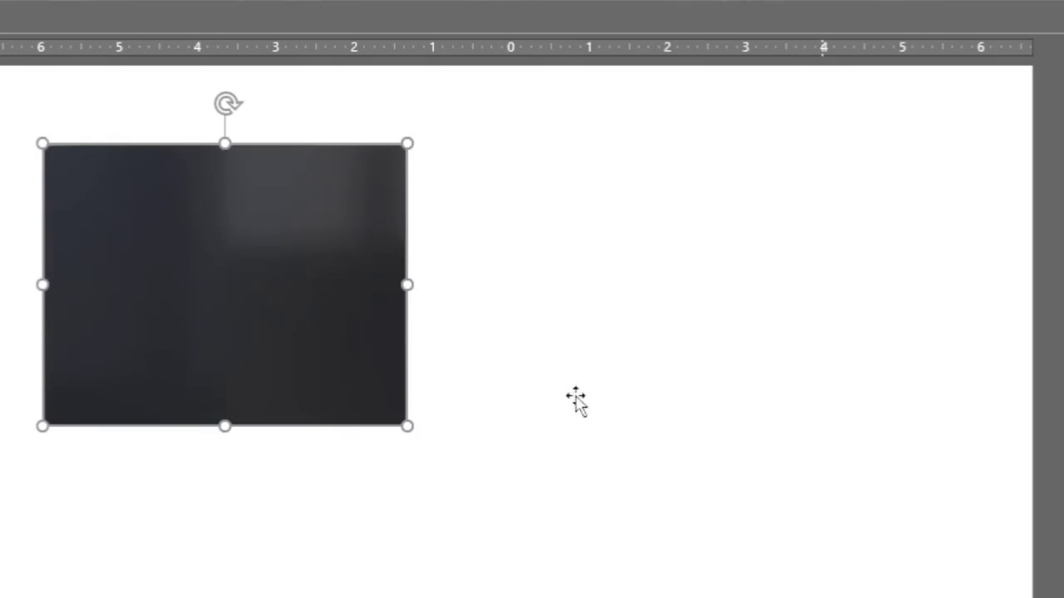
Move the skin model to the slide's right half, level with the black box's upper edge, and try rotating it freehand.
left_click_drag(636, 391, 876, 347)
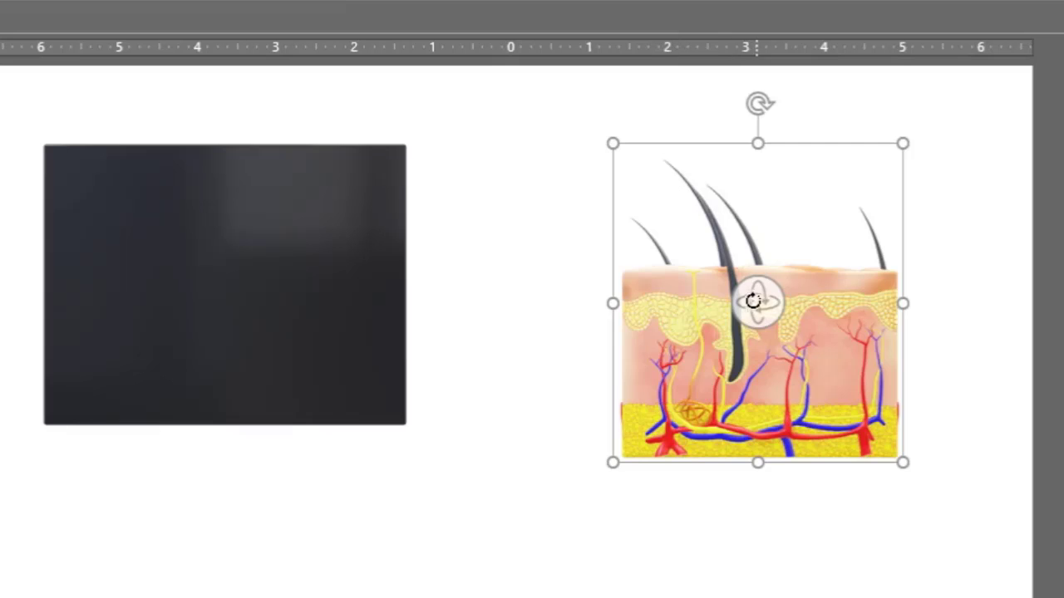
left_click_drag(753, 300, 662, 299)
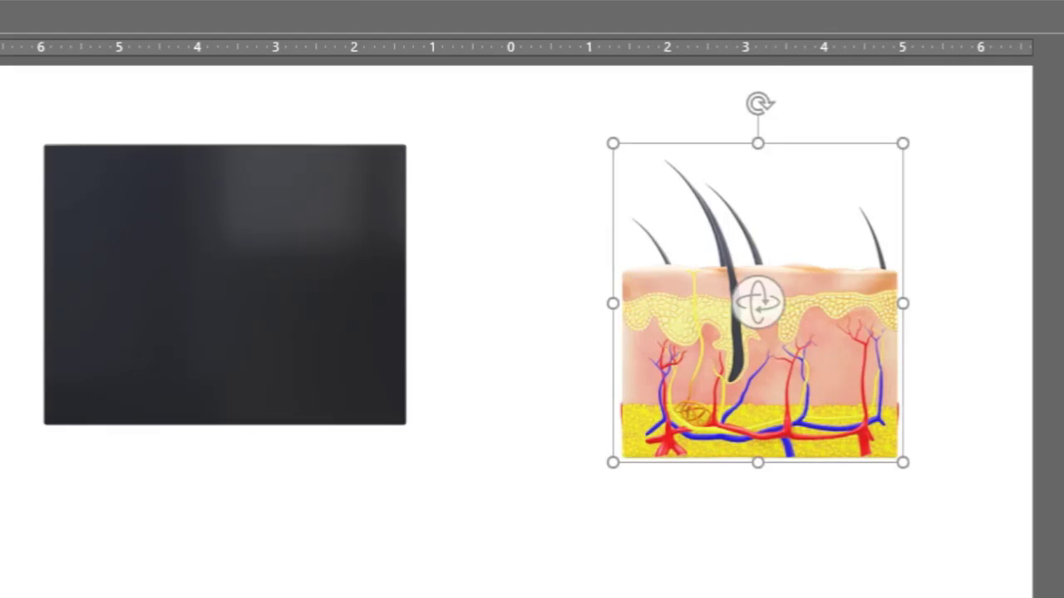
left_click(410, 466)
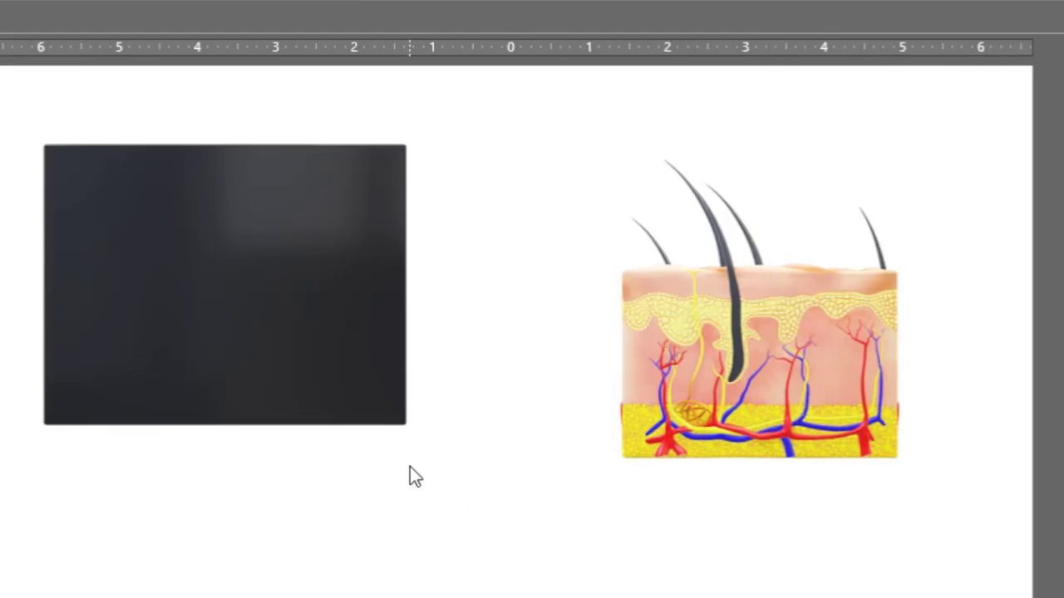
Enlarge the skin model toward its lower-left corner until it is about as wide as the black box.
left_click(719, 428)
left_click_drag(612, 462, 538, 492)
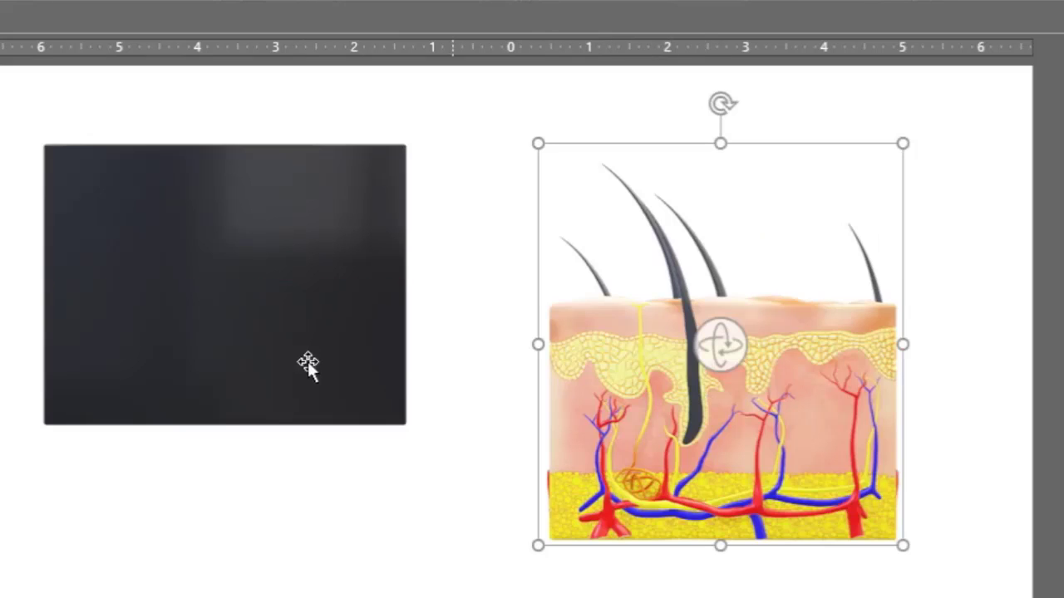
left_click(304, 360)
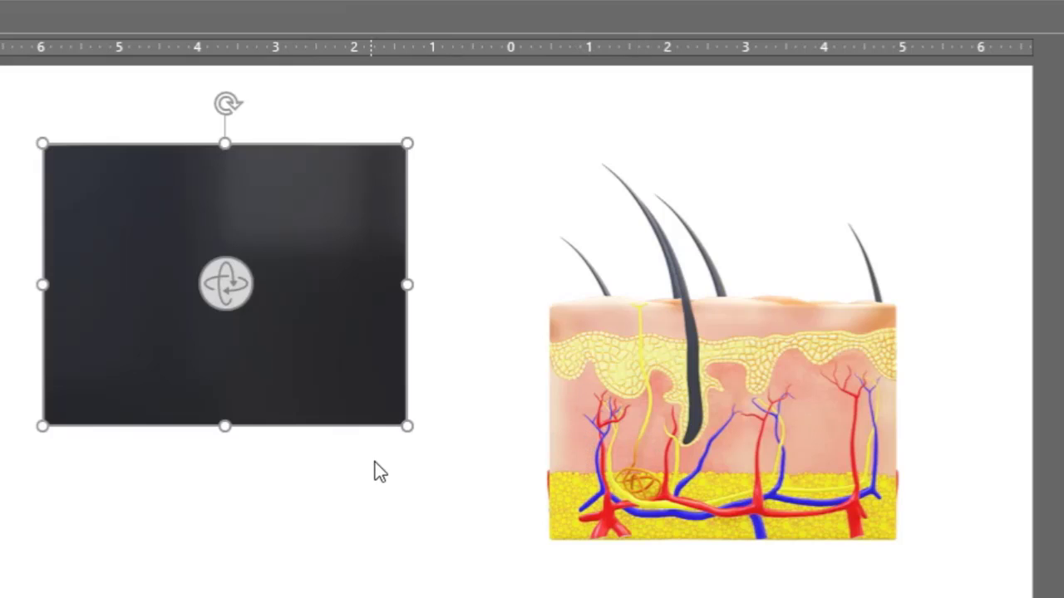
left_click(390, 487)
left_click(662, 432)
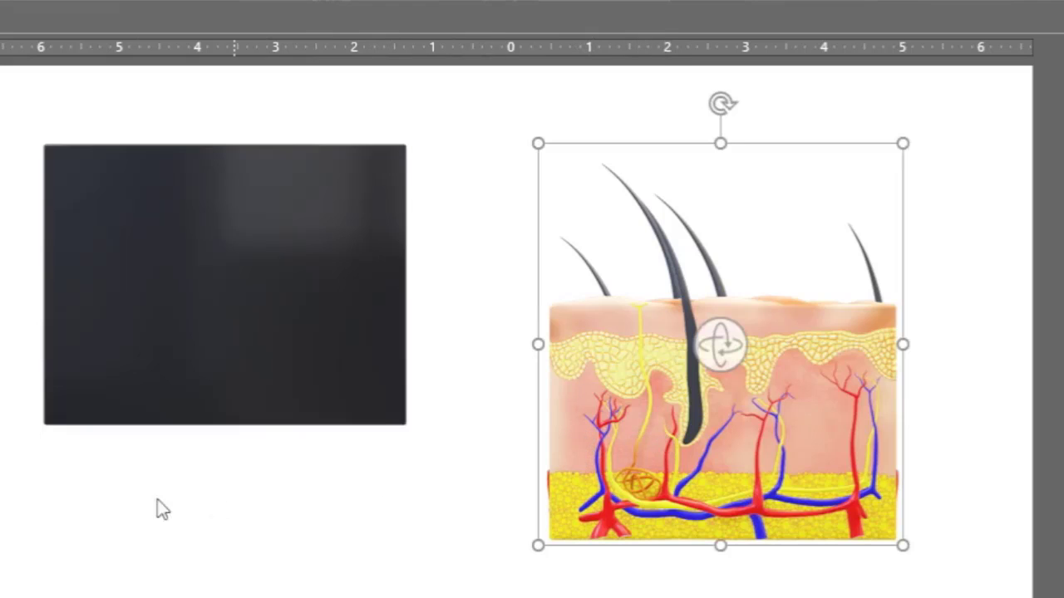
key("Escape")
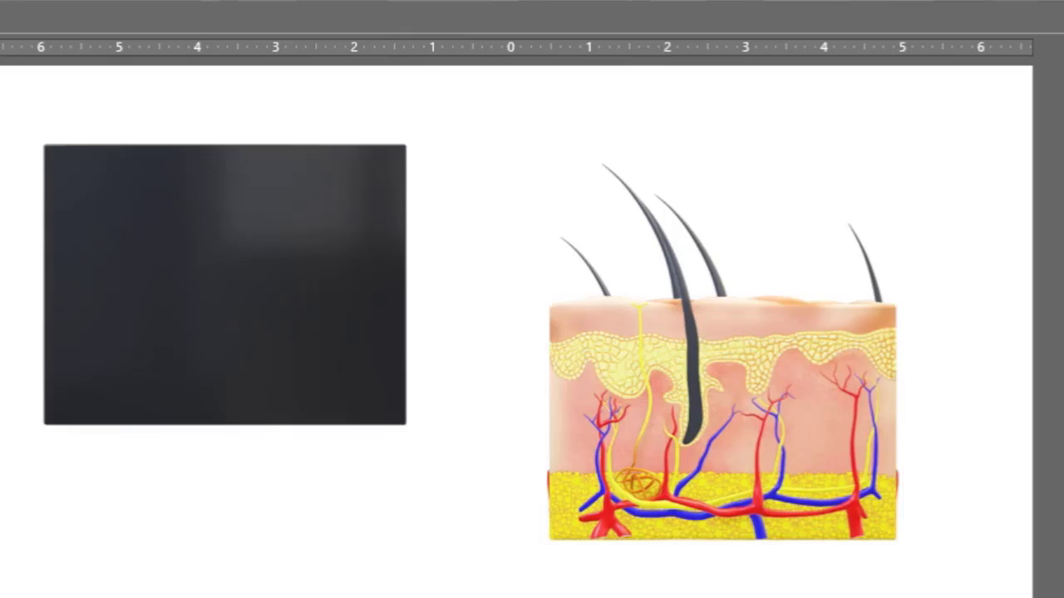